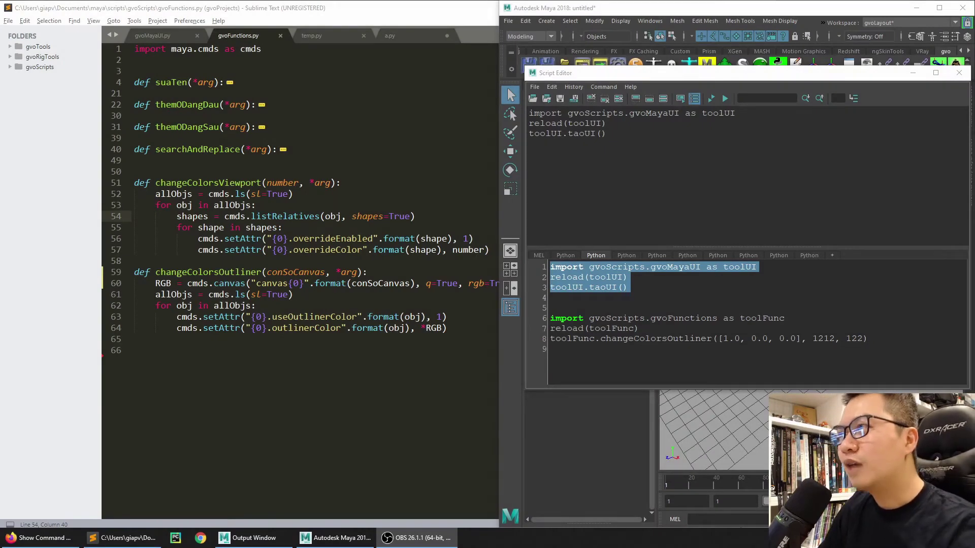
# - Run the toolUI script to open the giap vo colour window, then view gvoMayaUI.py
pyautogui.click(726, 99)
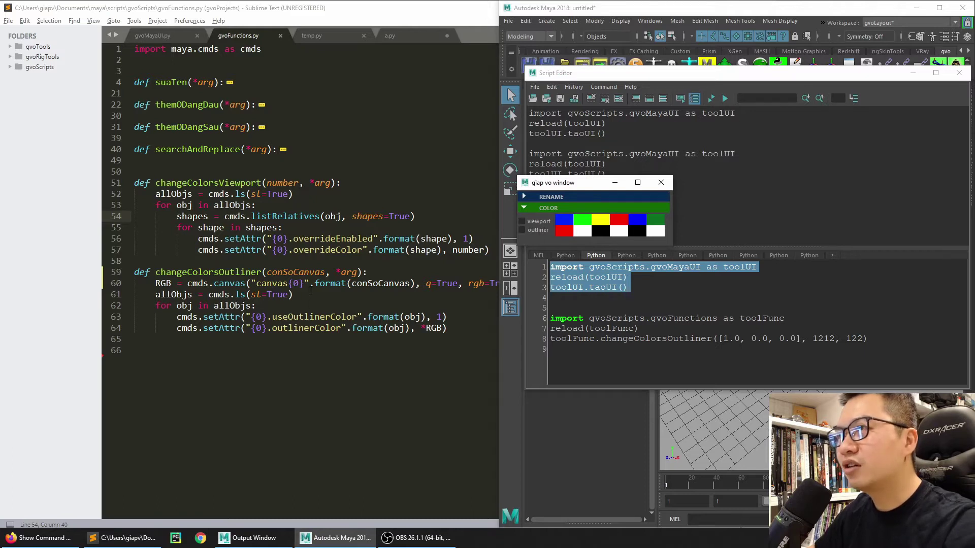
pyautogui.click(156, 35)
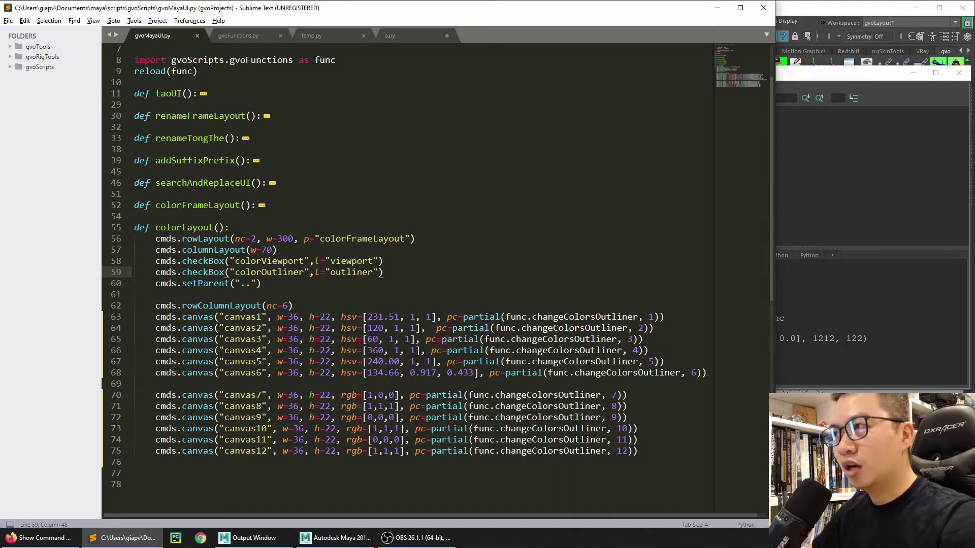
# - Copy the name changeColorsViewport from gvoFunctions.py and go back to gvoMayaUI.py
pyautogui.click(253, 39)
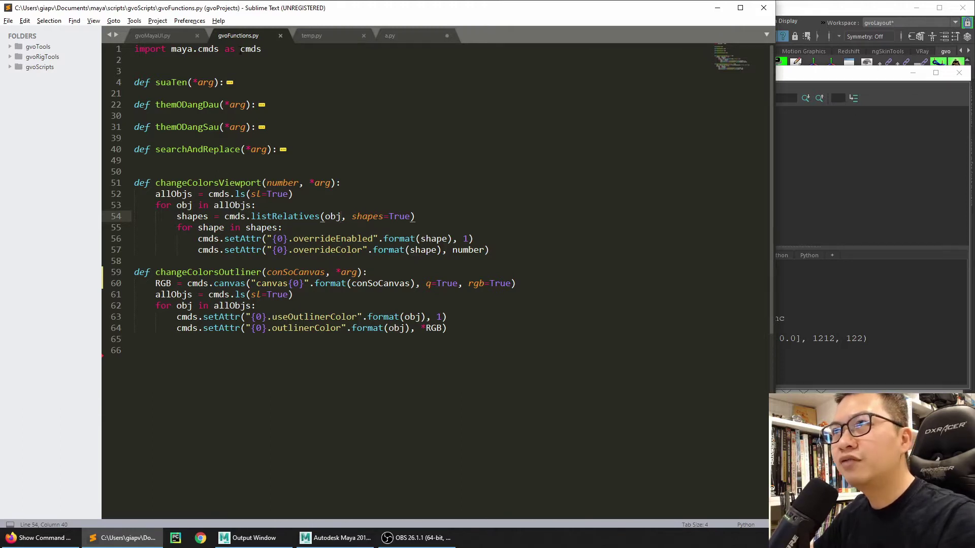
pyautogui.click(163, 36)
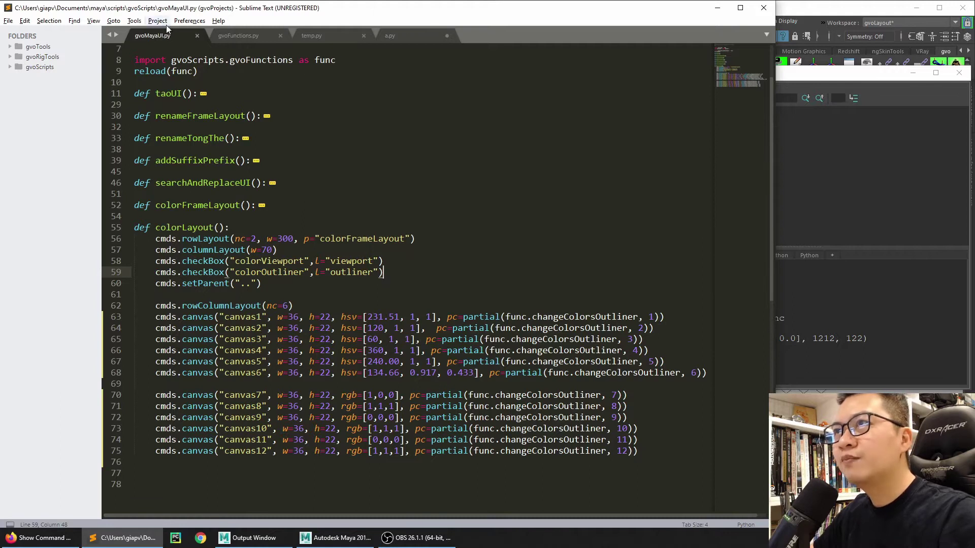
pyautogui.click(236, 34)
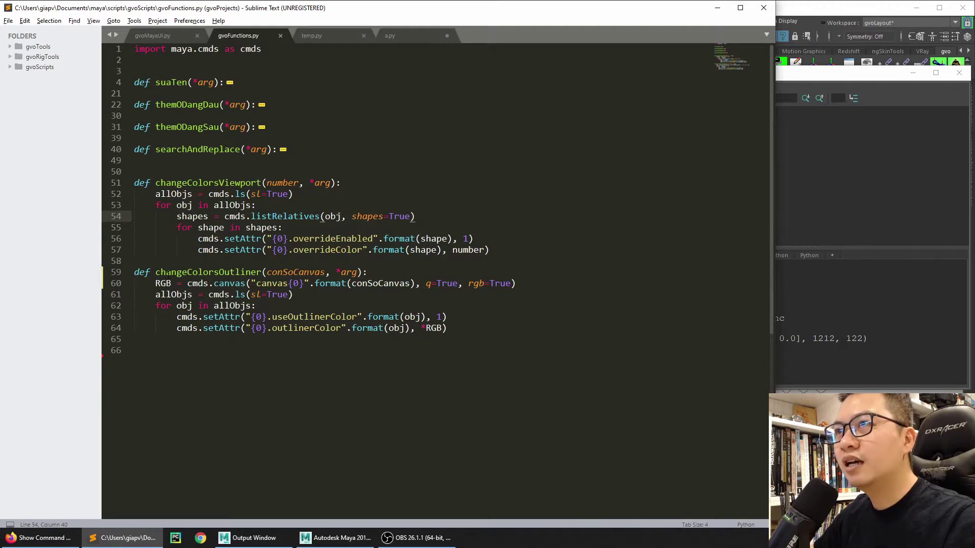
pyautogui.doubleClick(221, 183)
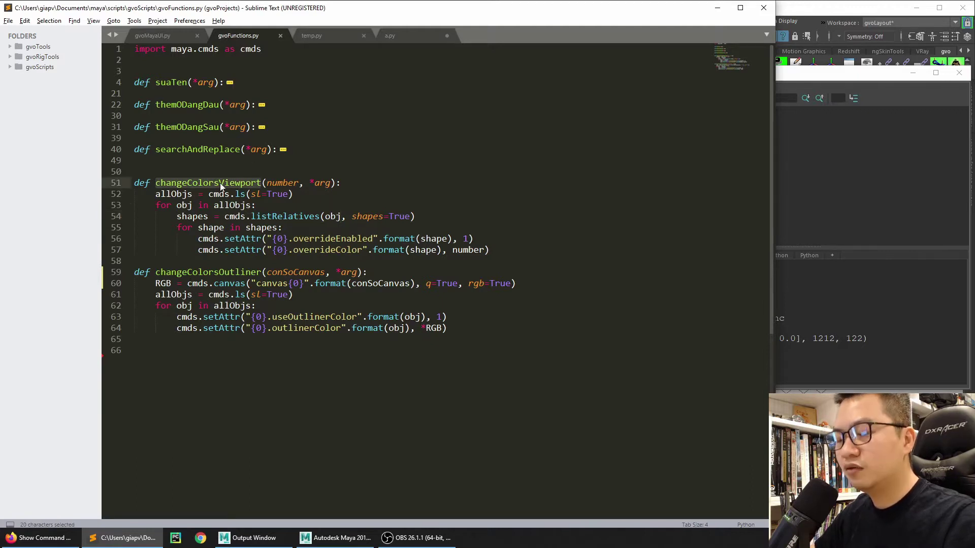
pyautogui.hotkey('ctrl', 'c')
pyautogui.click(178, 34)
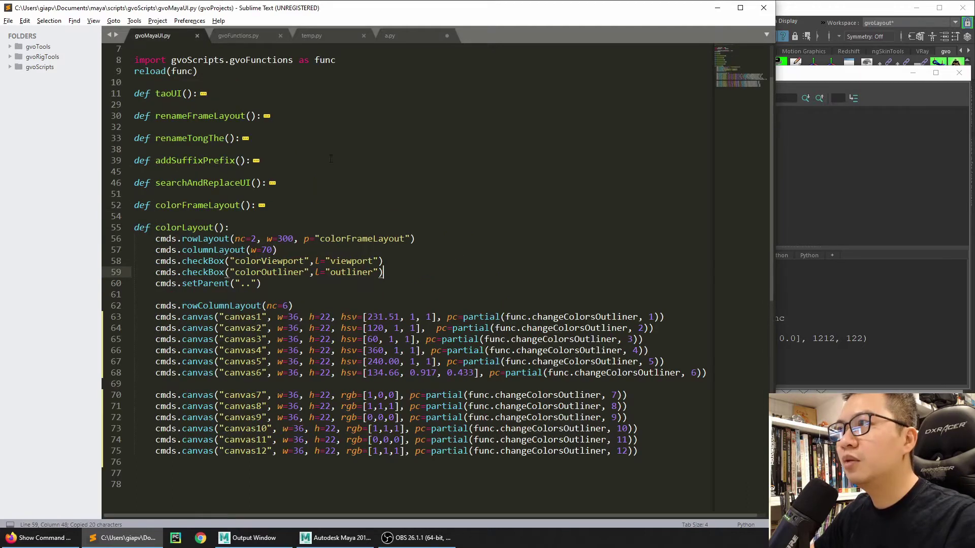
# - Replace all twelve changeColorsOutliner calls in gvoMayaUI.py's swatches with changeColorsViewport
pyautogui.doubleClick(570, 317)
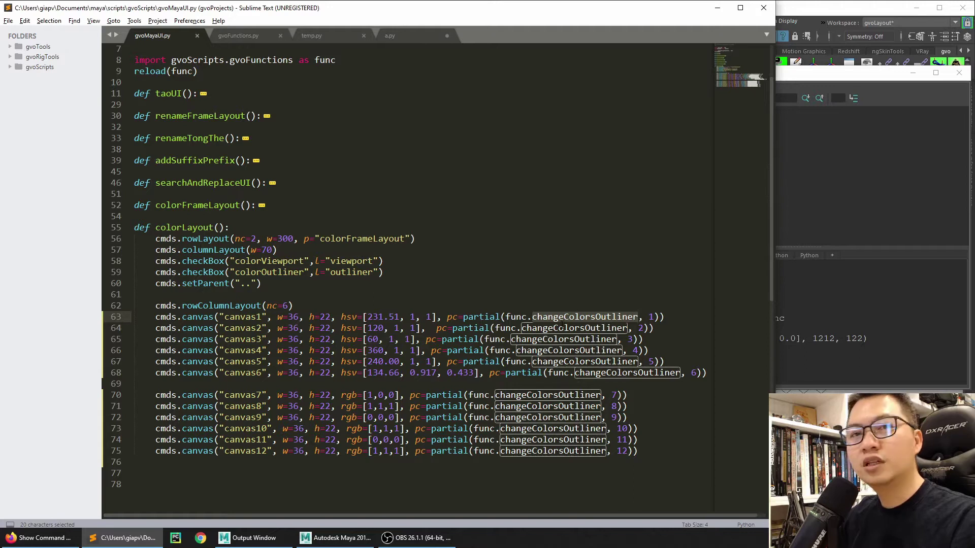
pyautogui.hotkey('ctrl', 'd')
pyautogui.hotkey('ctrl', 'd')
pyautogui.hotkey('ctrl', 'd')
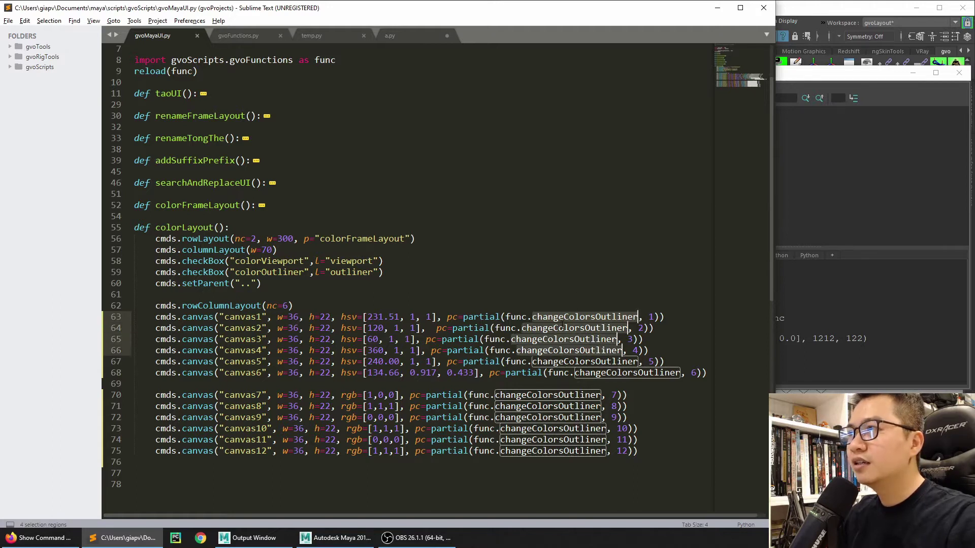
pyautogui.hotkey('ctrl', 'd')
pyautogui.hotkey('ctrl', 'd')
pyautogui.hotkey('ctrl', 'd')
pyautogui.hotkey('ctrl', 'd')
pyautogui.hotkey('ctrl', 'd')
pyautogui.hotkey('ctrl', 'd')
pyautogui.hotkey('ctrl', 'd')
pyautogui.hotkey('ctrl', 'd')
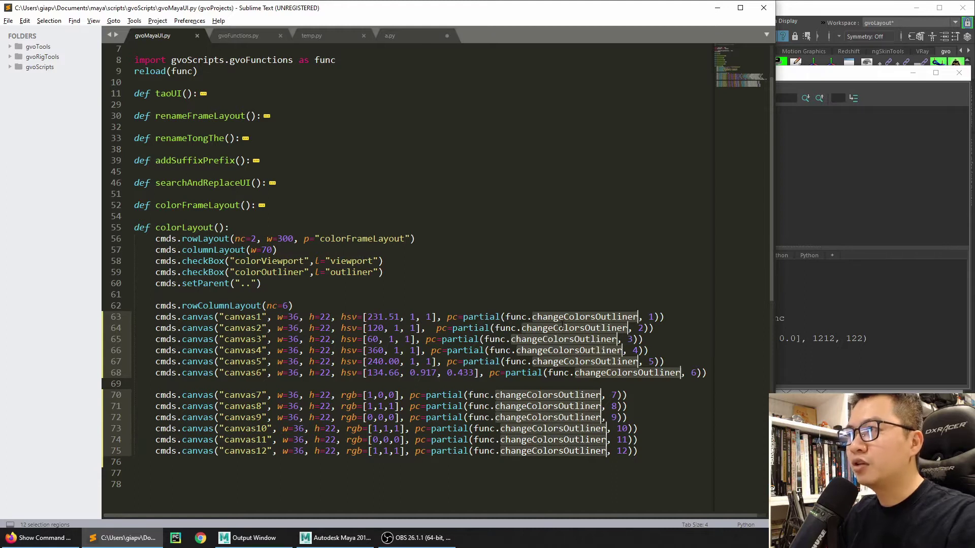
pyautogui.hotkey('ctrl', 'v')
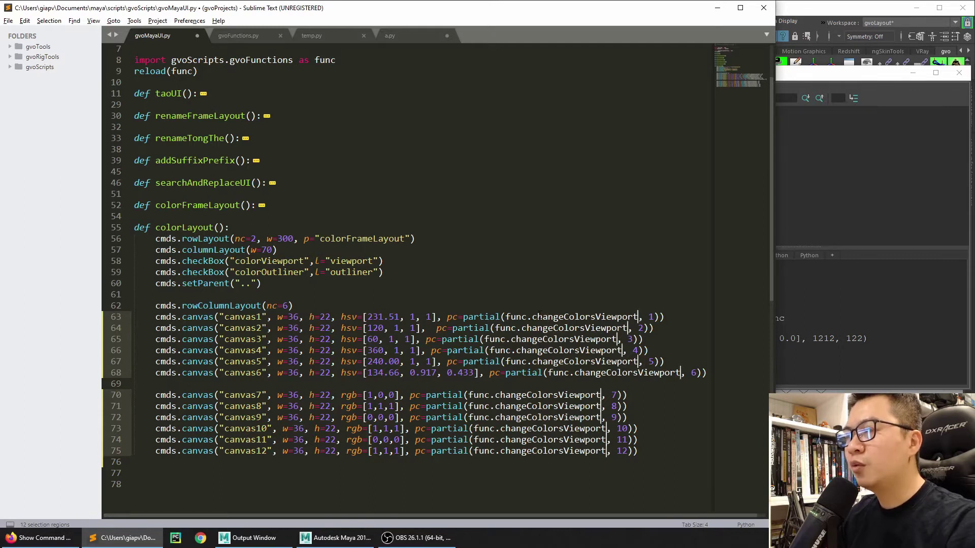
pyautogui.click(648, 316)
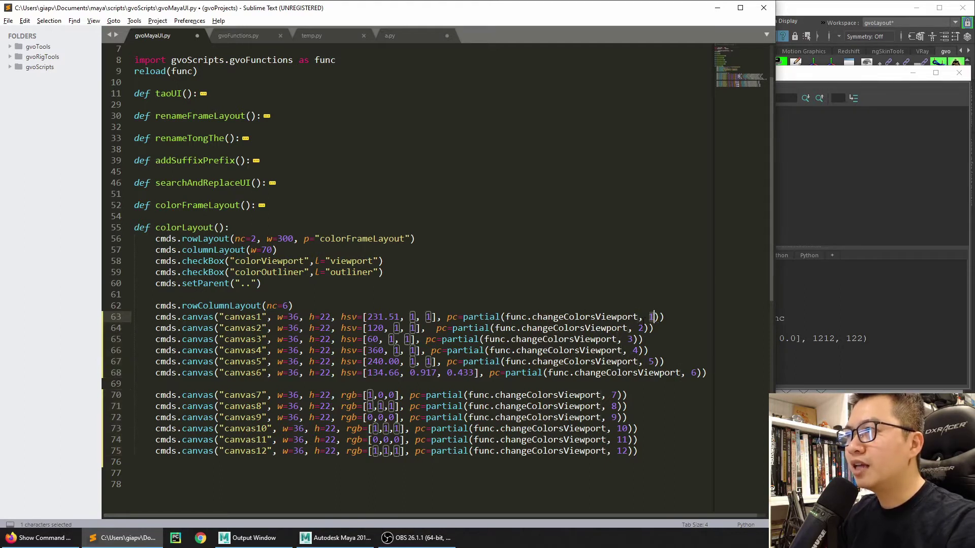
pyautogui.doubleClick(640, 328)
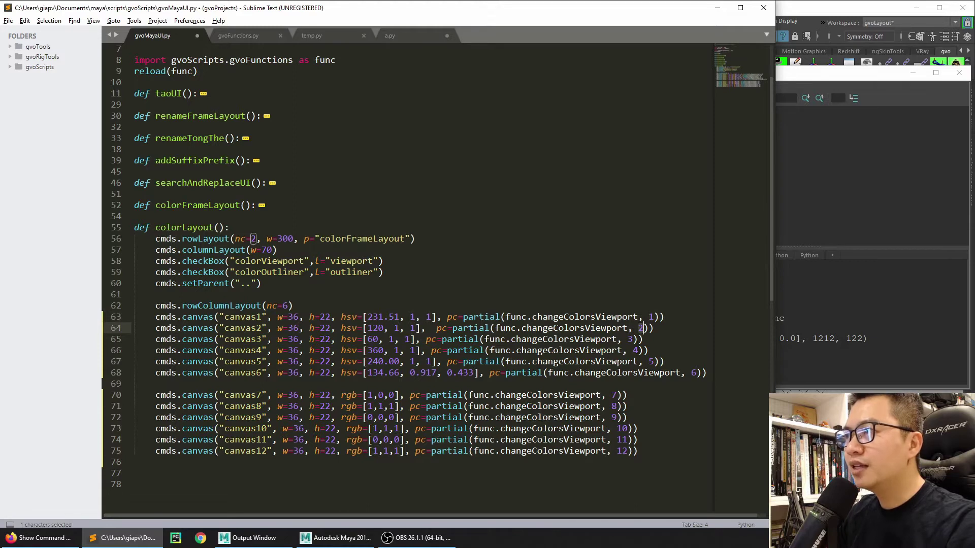
pyautogui.click(231, 36)
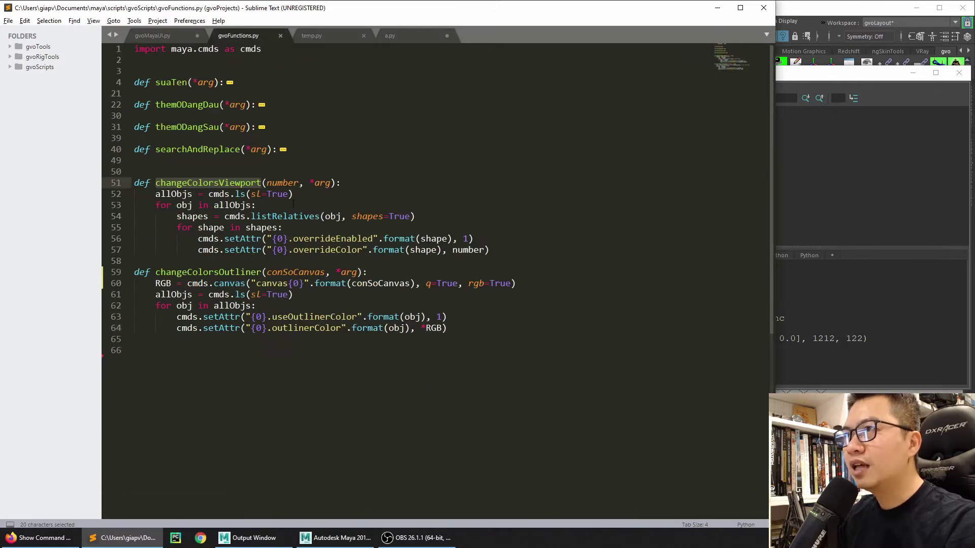
# - Copy the RGB = cmds.canvas(...) line into the first line of changeColorsViewport
pyautogui.moveTo(267, 183); pyautogui.dragTo(299, 183)
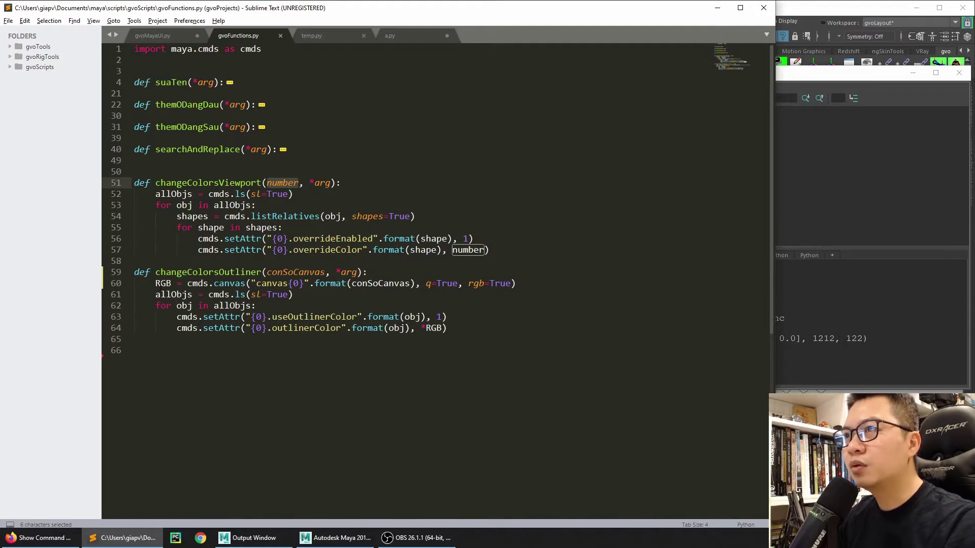
pyautogui.moveTo(156, 283); pyautogui.dragTo(516, 283)
pyautogui.hotkey('ctrl', 'c')
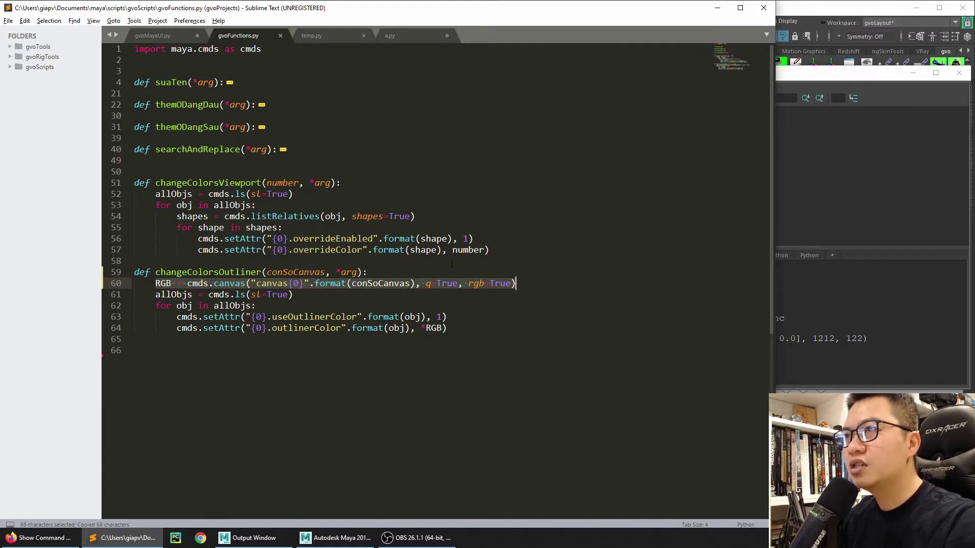
pyautogui.click(348, 183)
pyautogui.press('Return')
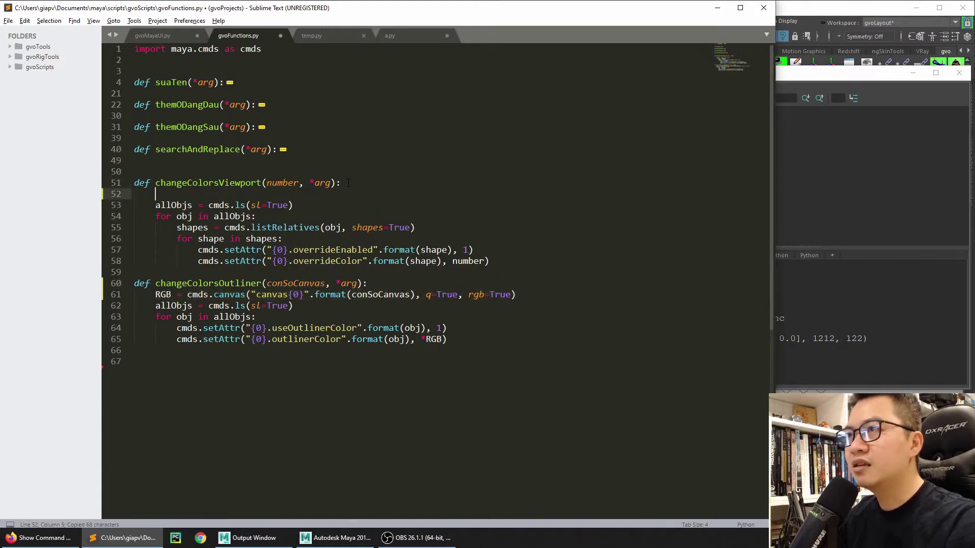
pyautogui.hotkey('ctrl', 'v')
pyautogui.hotkey('alt', 'Tab')
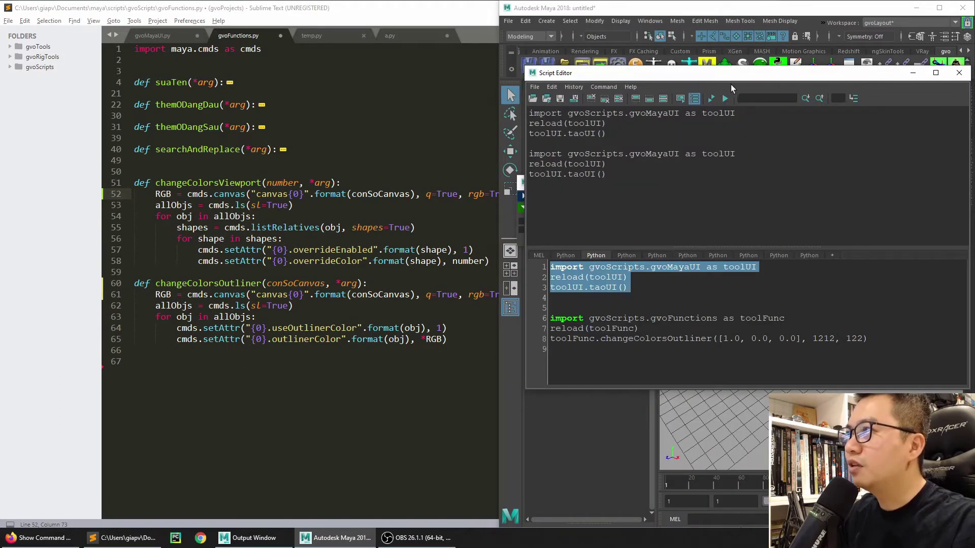
# - Rerun the toolUI script and move the giap vo window and Script Editor aside
pyautogui.click(727, 100)
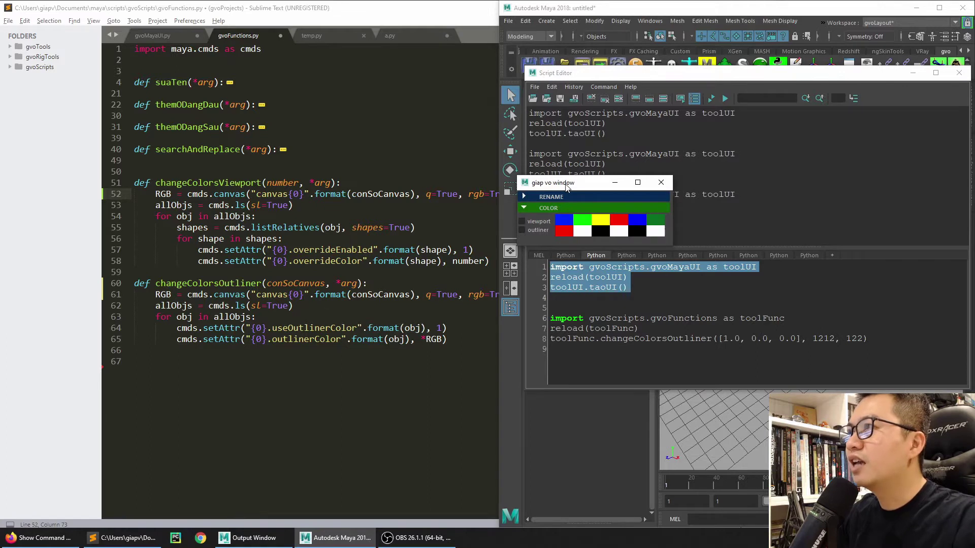
pyautogui.moveTo(564, 182); pyautogui.dragTo(690, 151)
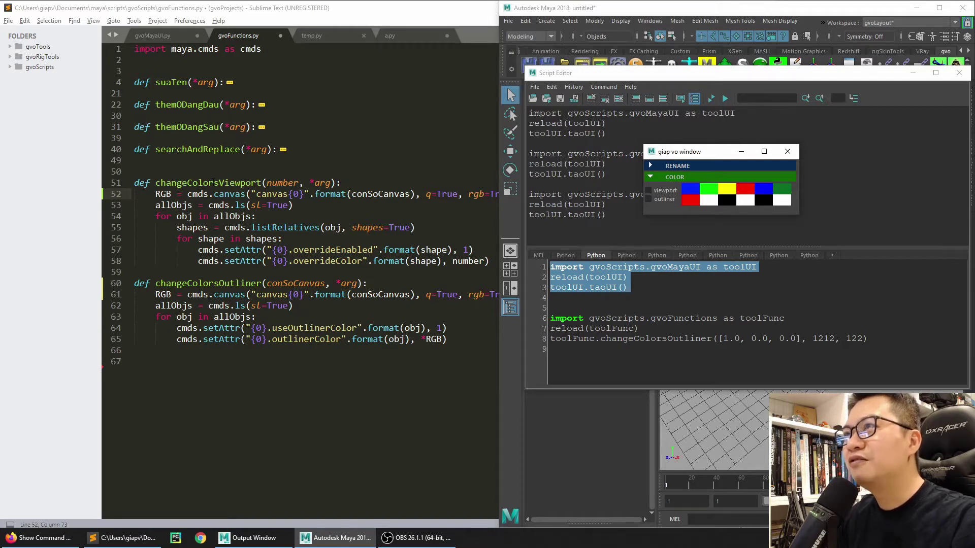
pyautogui.click(163, 194)
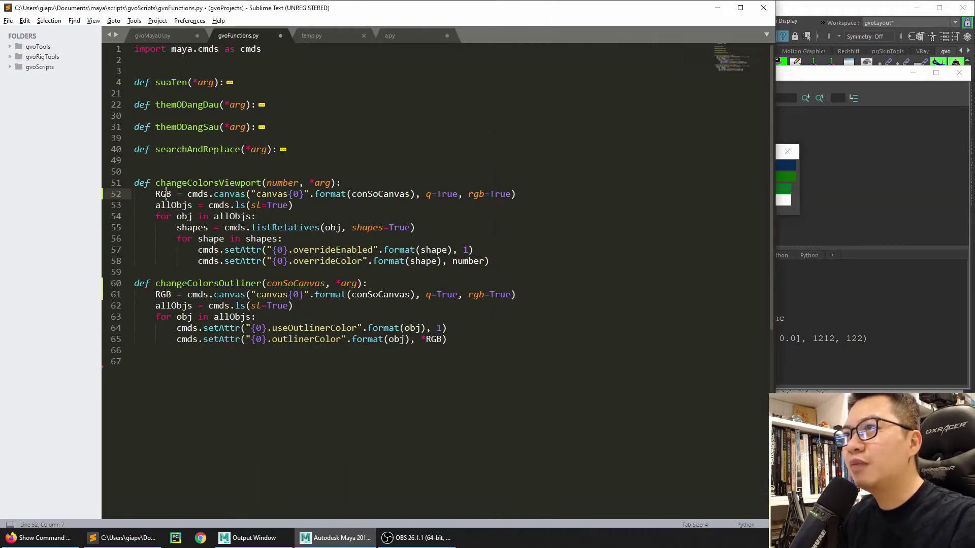
pyautogui.doubleClick(163, 193)
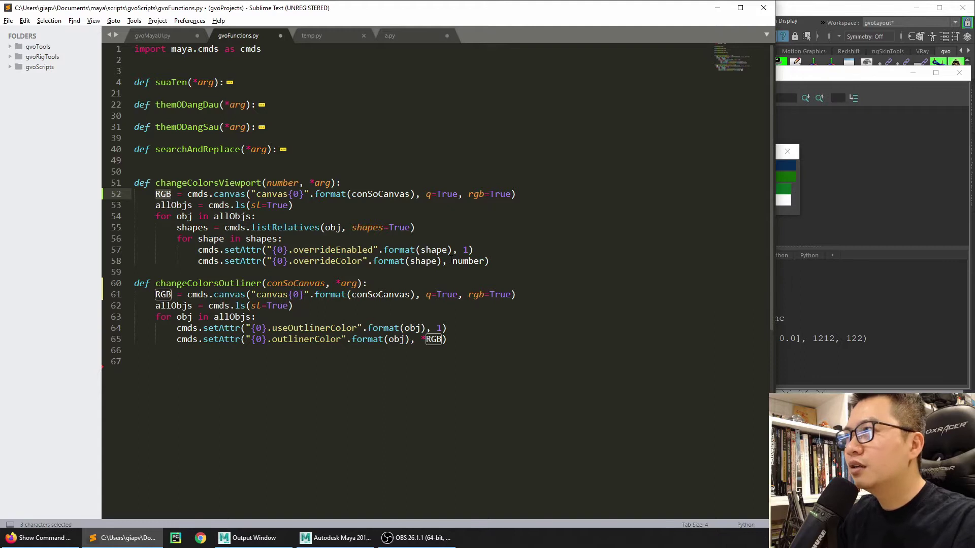
pyautogui.click(814, 10)
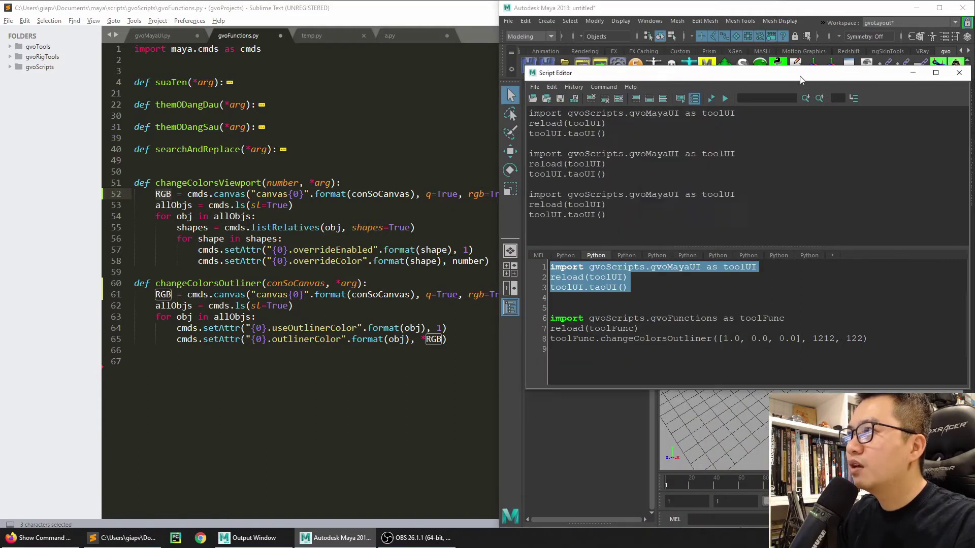
pyautogui.moveTo(803, 74)
pyautogui.mouseDown()
pyautogui.moveTo(357, 196)
pyautogui.moveTo(395, 85)
pyautogui.mouseUp()
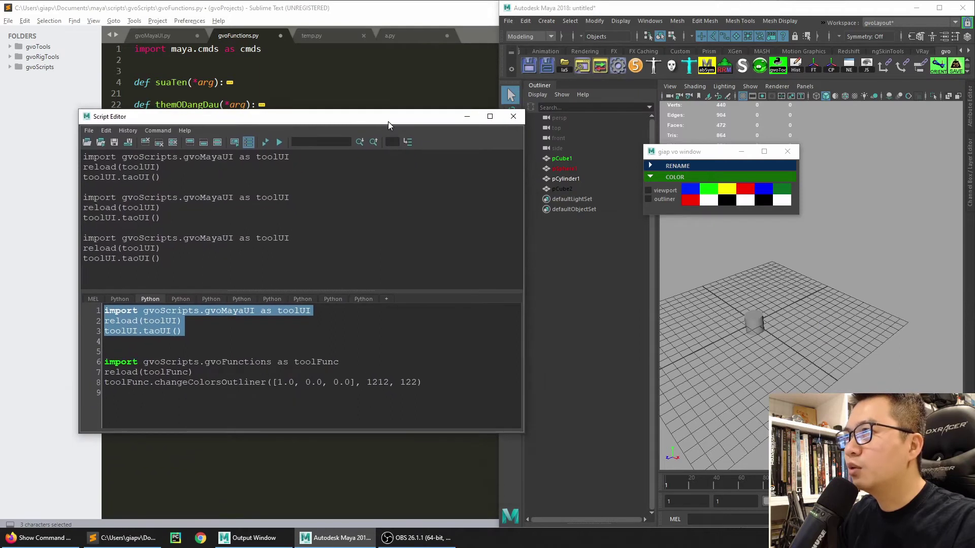
# - Delete the sphere, cylinder and second cube, leaving pCube1 framed in the viewport
pyautogui.click(562, 159)
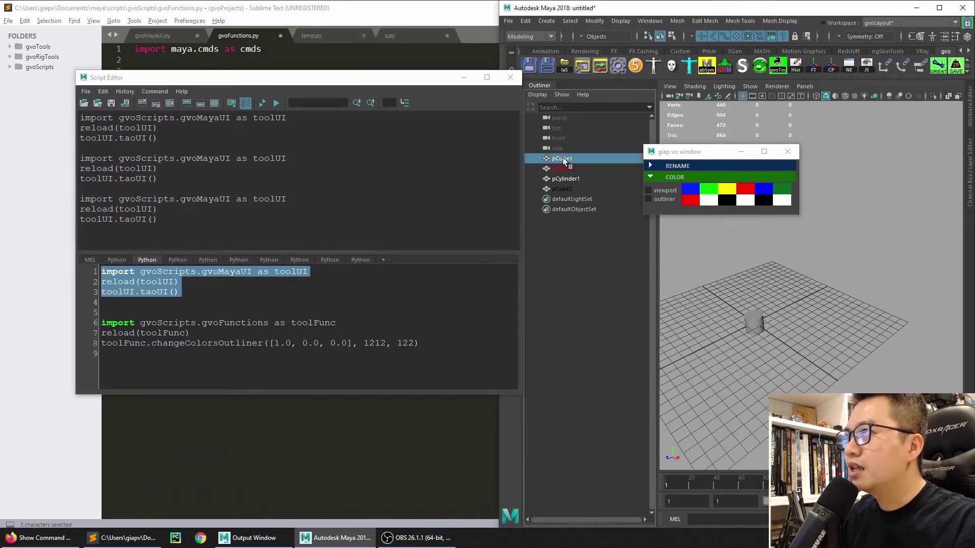
pyautogui.keyDown('shift'); pyautogui.click(564, 189); pyautogui.keyUp('shift')
pyautogui.press('Delete')
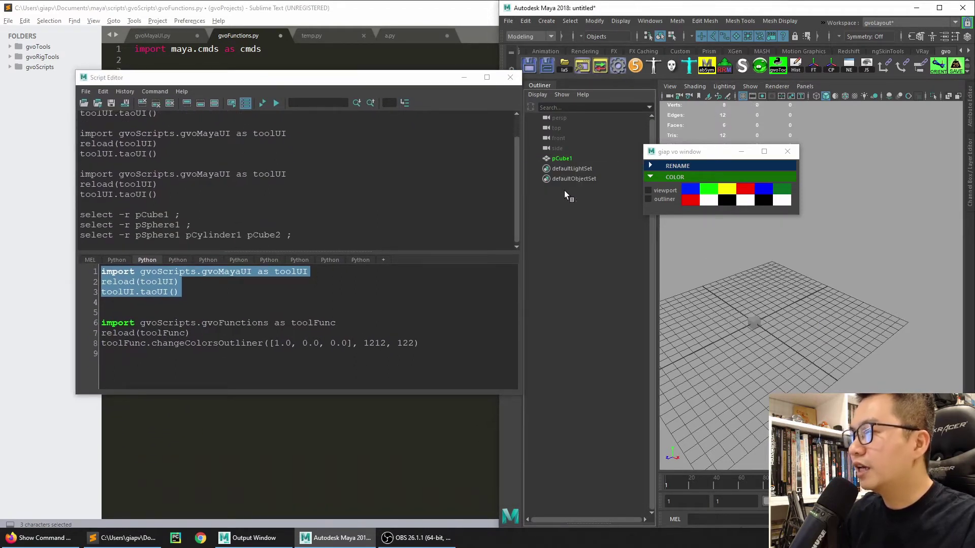
pyautogui.click(755, 325)
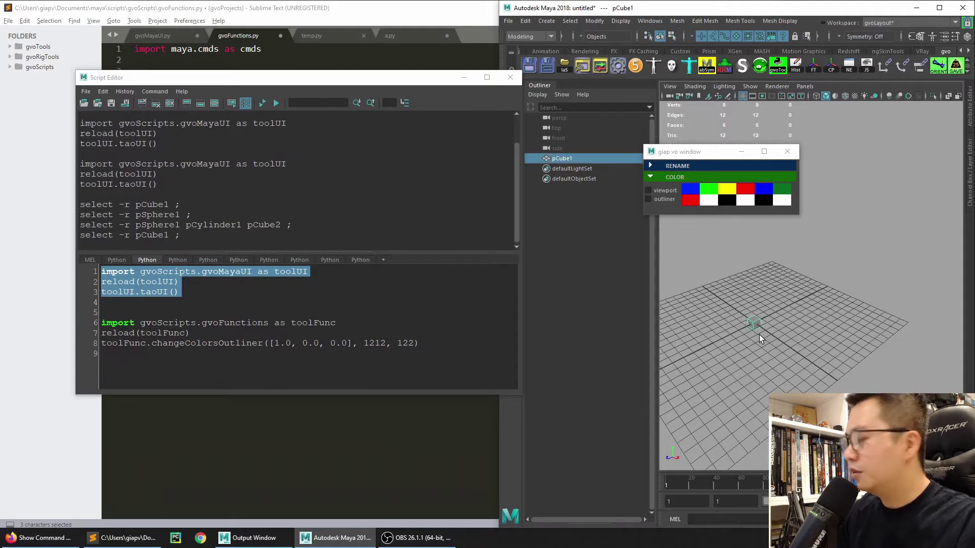
pyautogui.press('f')
pyautogui.keyDown('alt'); pyautogui.moveTo(833, 306); pyautogui.dragTo(799, 298, button='right'); pyautogui.keyUp('alt')
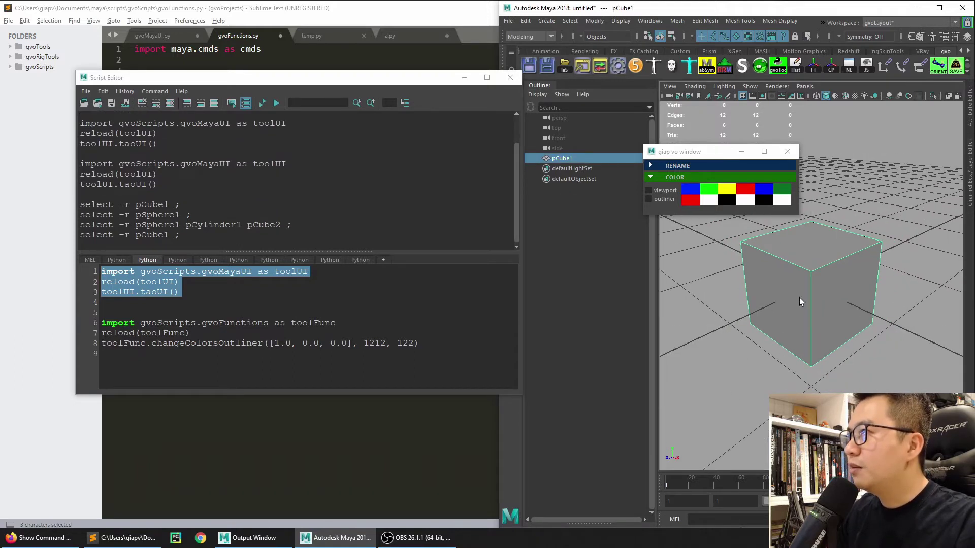
pyautogui.keyDown('alt'); pyautogui.moveTo(799, 298); pyautogui.dragTo(857, 198); pyautogui.keyUp('alt')
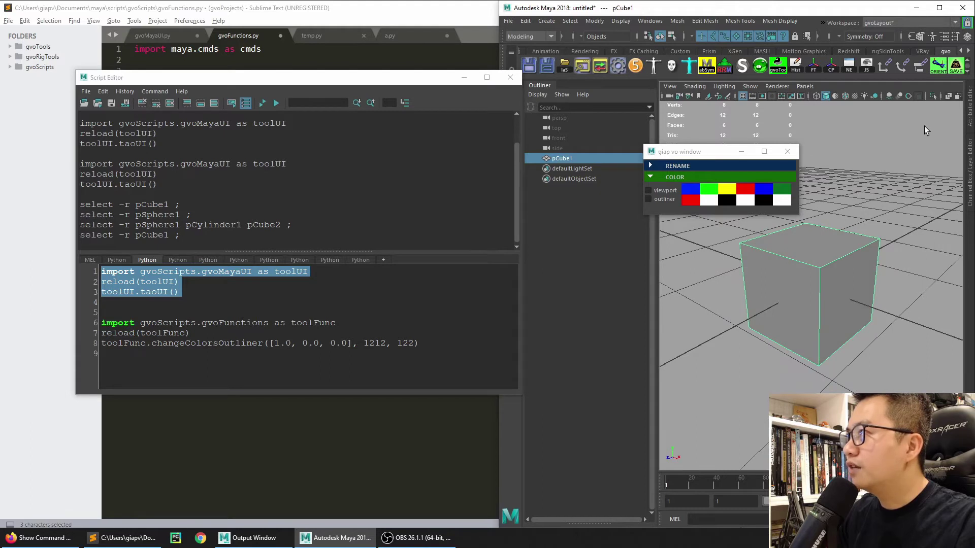
# - Show the cube's Attribute Editor, widen Maya, and place the giap vo window beside the viewport
pyautogui.click(970, 105)
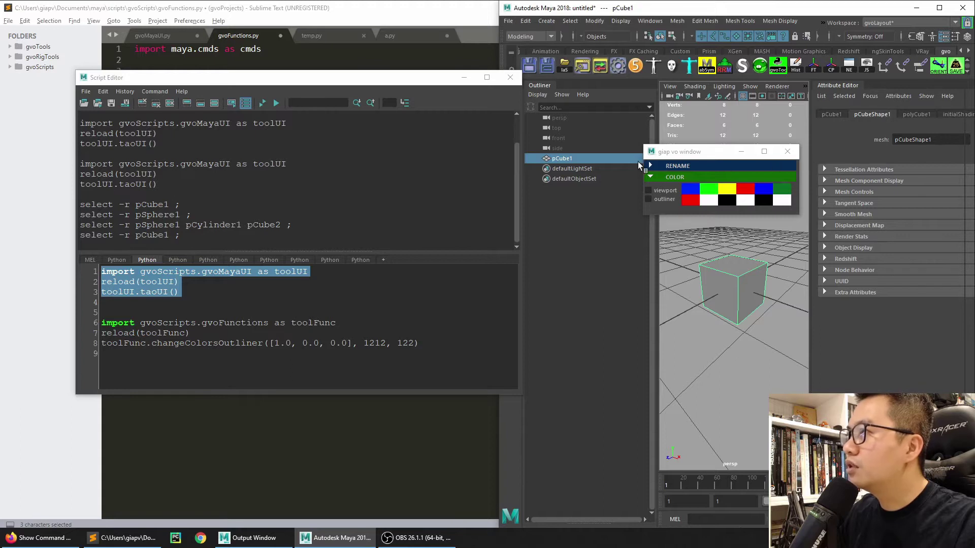
pyautogui.moveTo(489, 50); pyautogui.dragTo(302, 50)
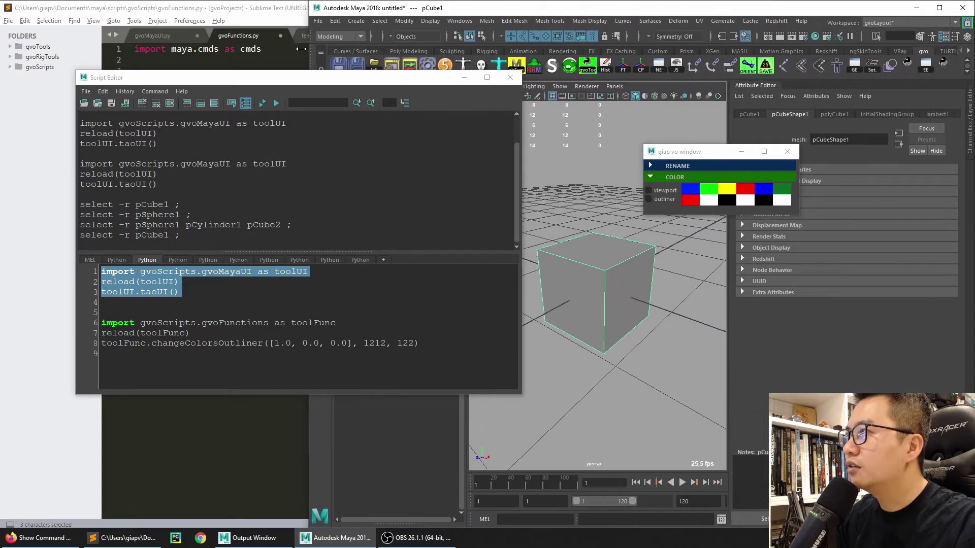
pyautogui.moveTo(710, 155); pyautogui.dragTo(591, 102)
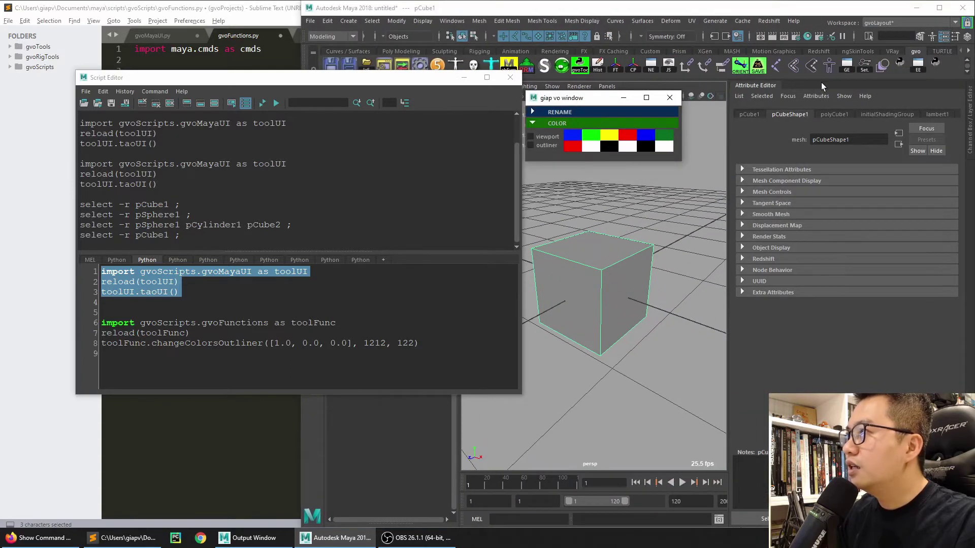
# - Enable Drawing Overrides on pCubeShape1 and set its index colour to red
pyautogui.click(464, 76)
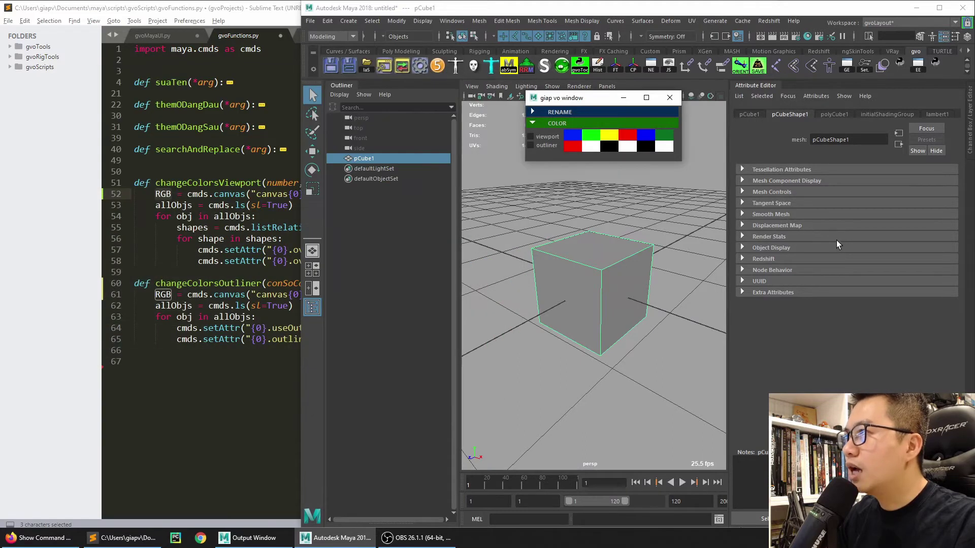
pyautogui.click(779, 249)
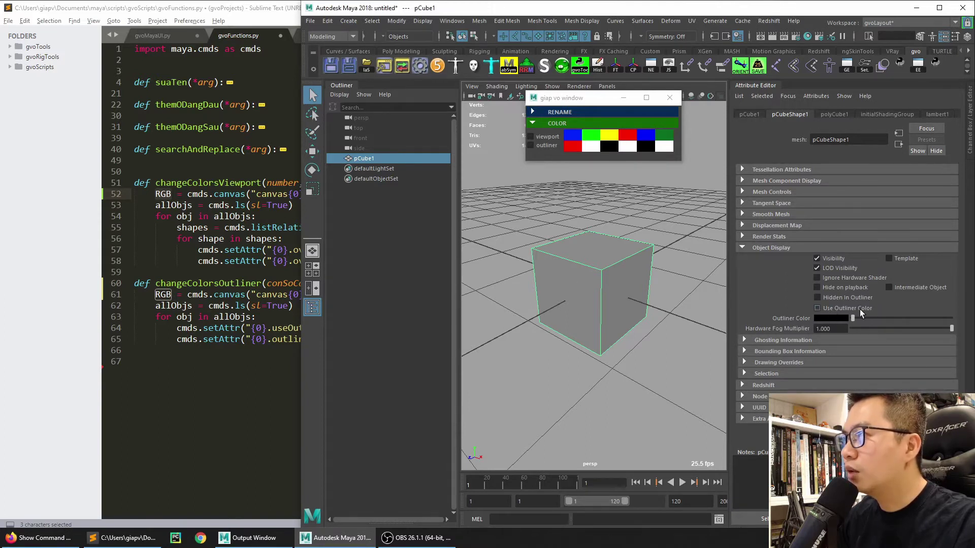
pyautogui.click(773, 247)
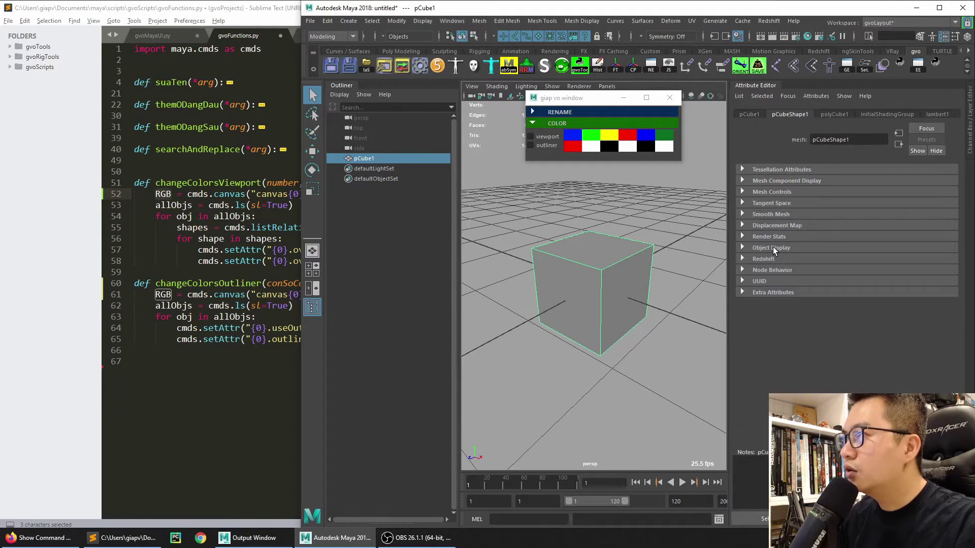
pyautogui.click(772, 247)
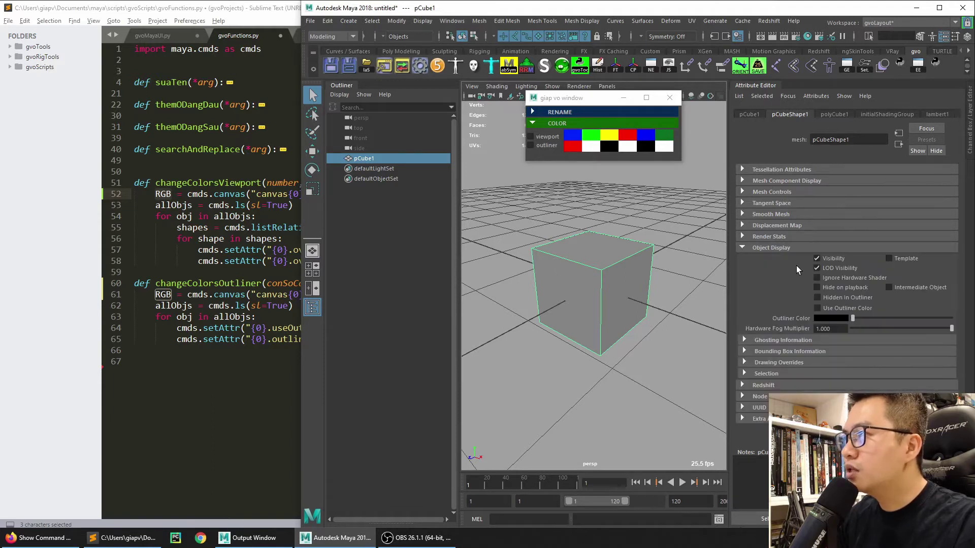
pyautogui.click(772, 363)
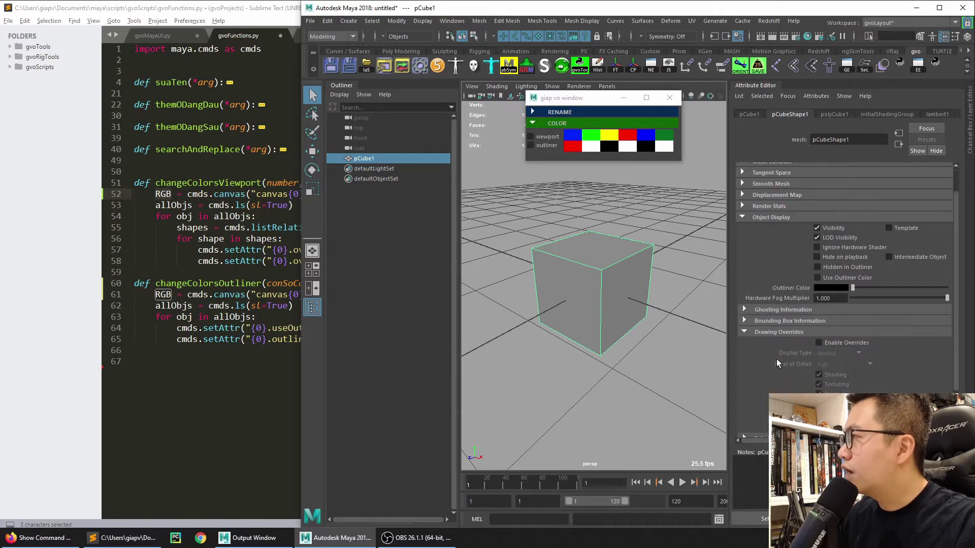
pyautogui.scroll(-1, 792, 330)
pyautogui.scroll(-1, 805, 303)
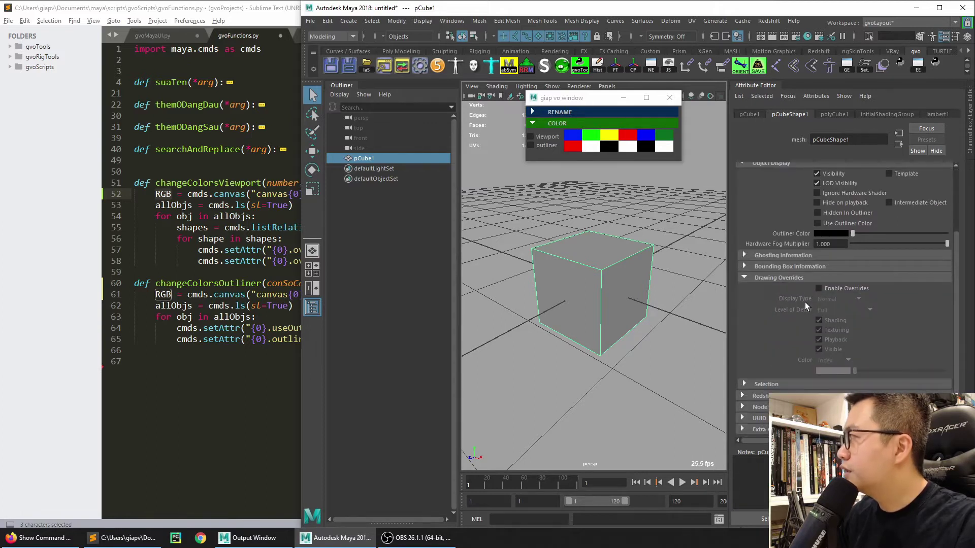
pyautogui.click(837, 287)
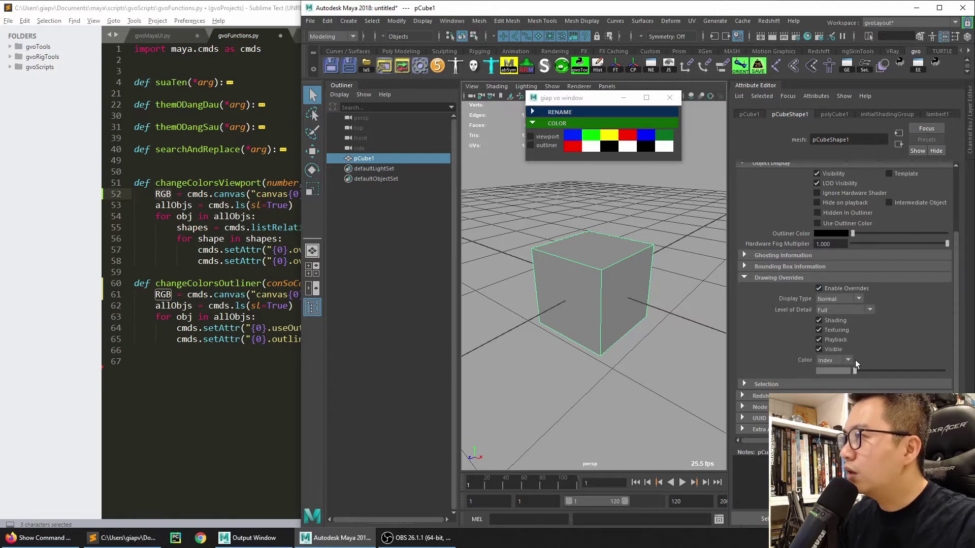
pyautogui.moveTo(856, 370); pyautogui.dragTo(891, 370)
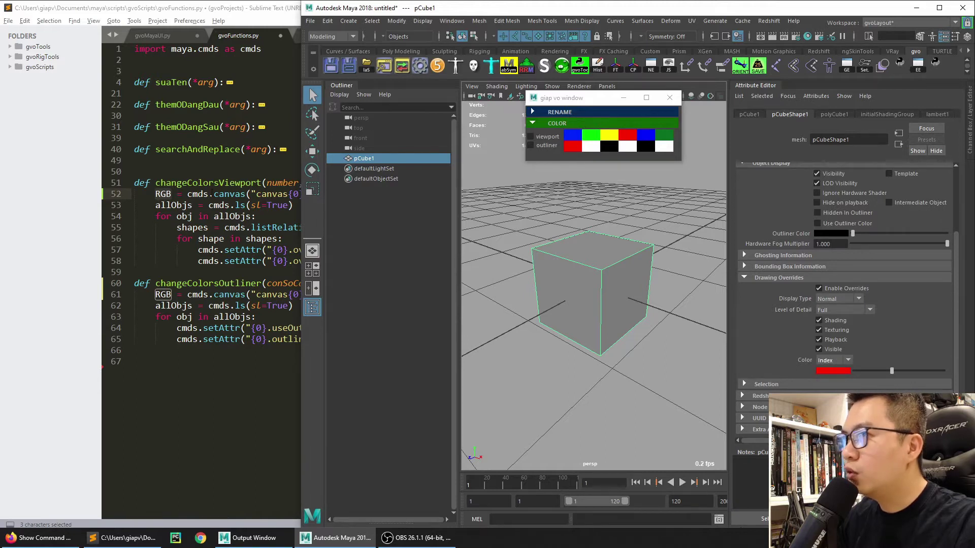
pyautogui.click(237, 250)
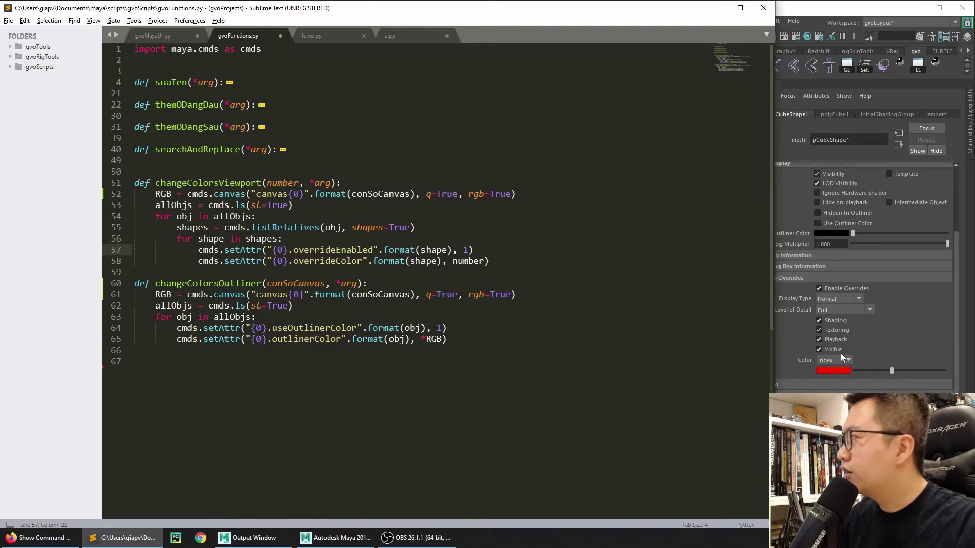
# - Set the cube's override colour mode to RGB with Echo All Commands turned on
pyautogui.click(834, 361)
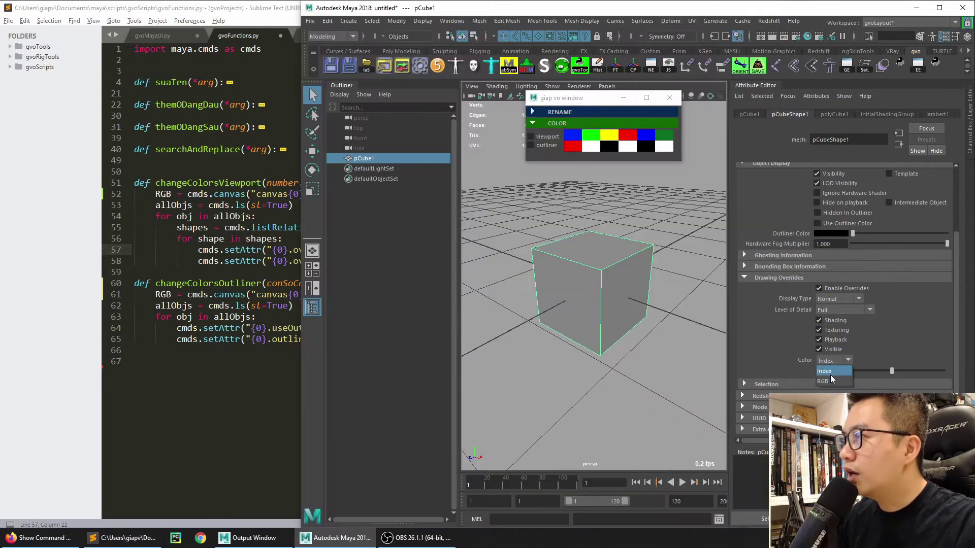
pyautogui.click(828, 380)
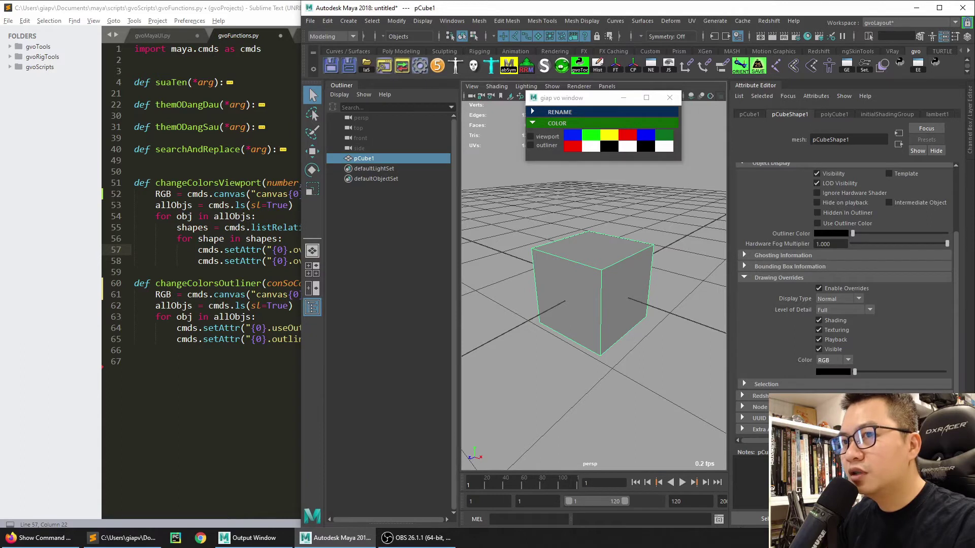
pyautogui.hotkey('alt', 'Tab')
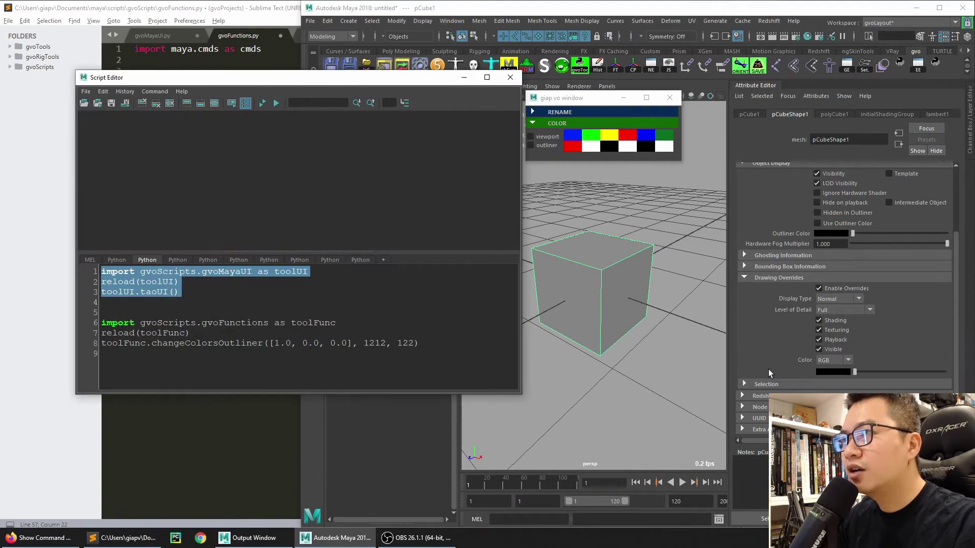
pyautogui.click(125, 91)
pyautogui.click(148, 118)
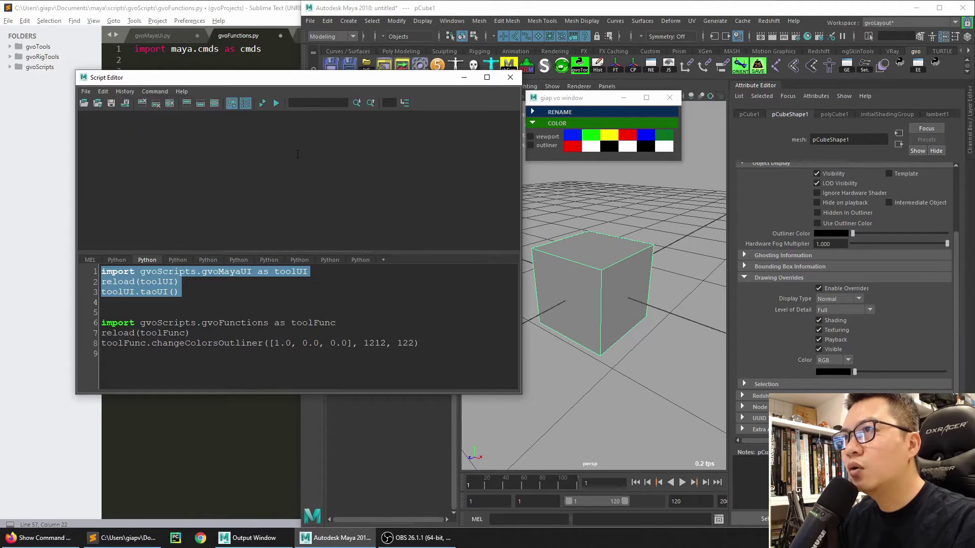
pyautogui.click(849, 360)
pyautogui.click(829, 380)
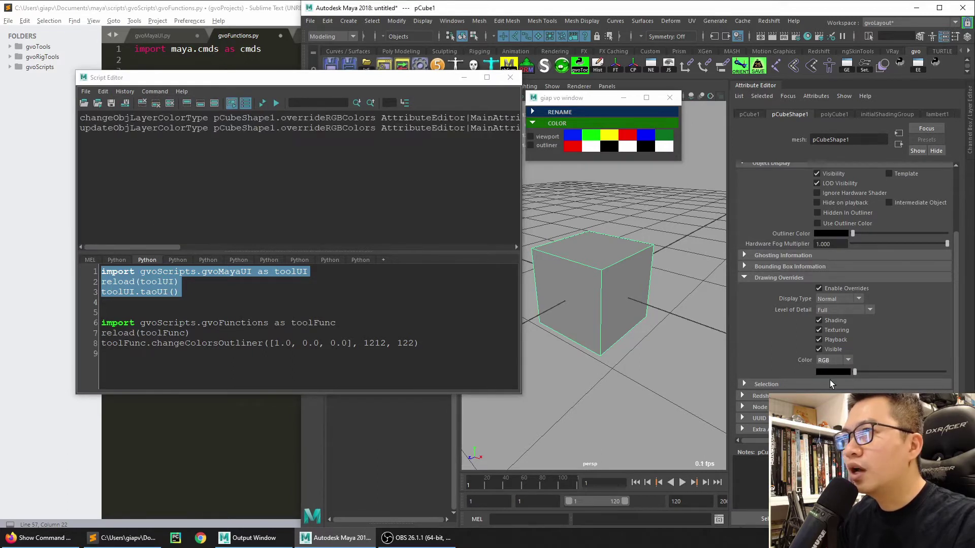
# - Select the logged overrideRGBColors attribute name in the Script Editor history
pyautogui.click(124, 92)
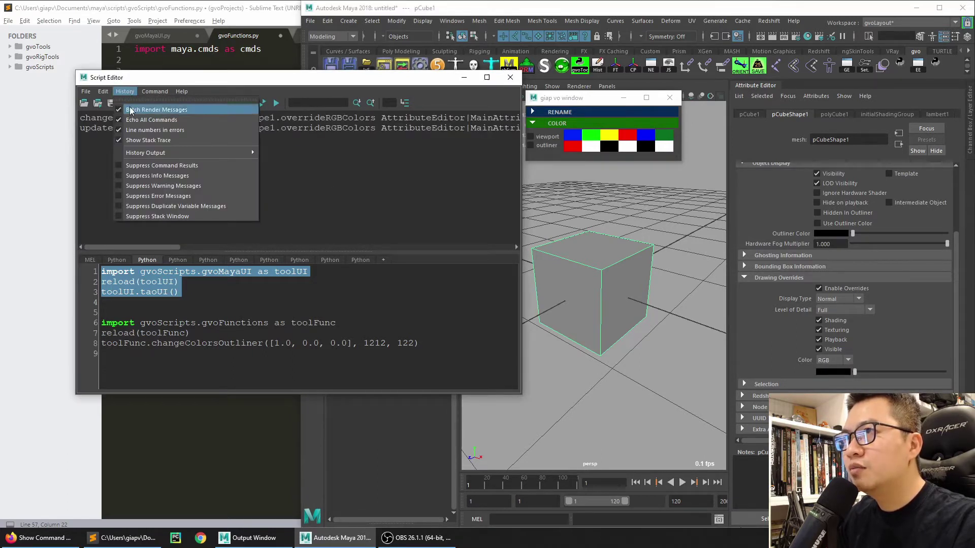
pyautogui.click(133, 120)
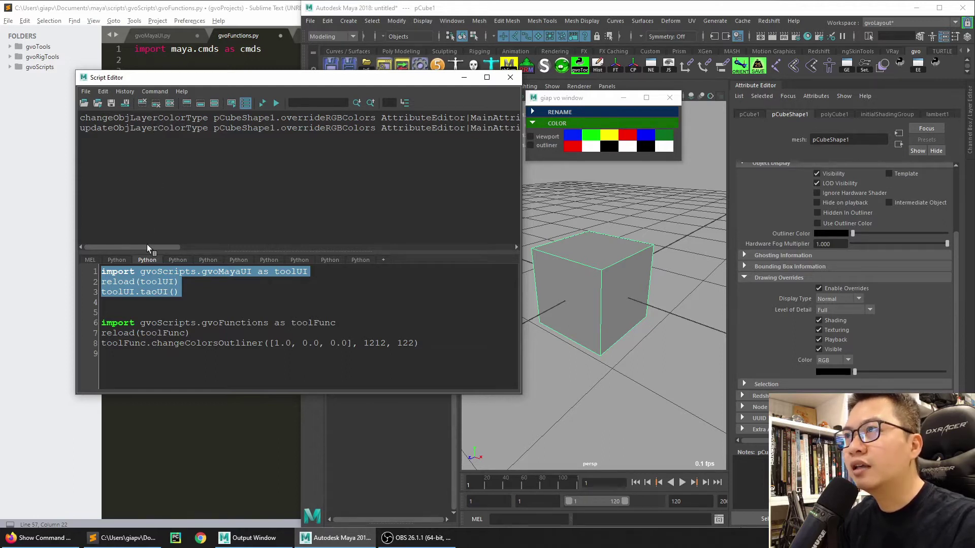
pyautogui.moveTo(147, 246); pyautogui.dragTo(150, 246)
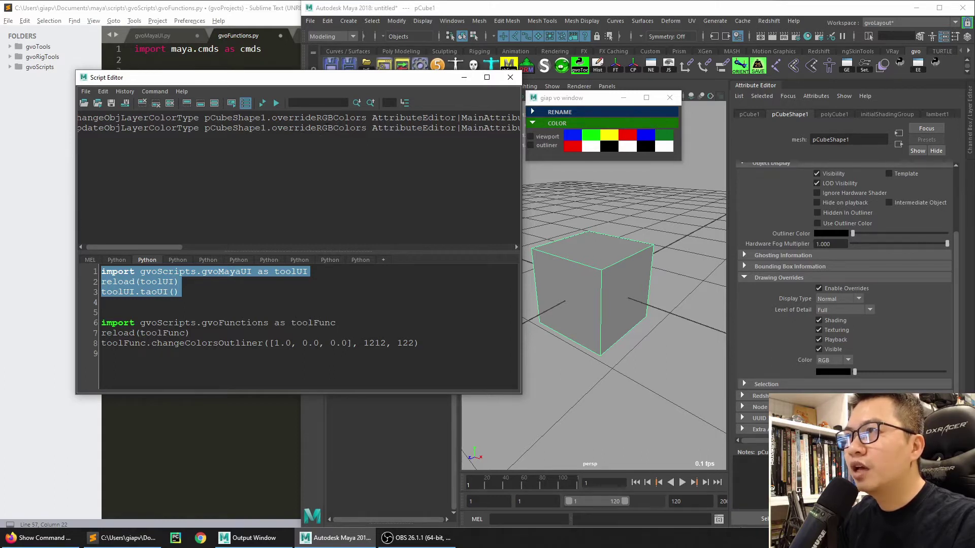
pyautogui.doubleClick(333, 128)
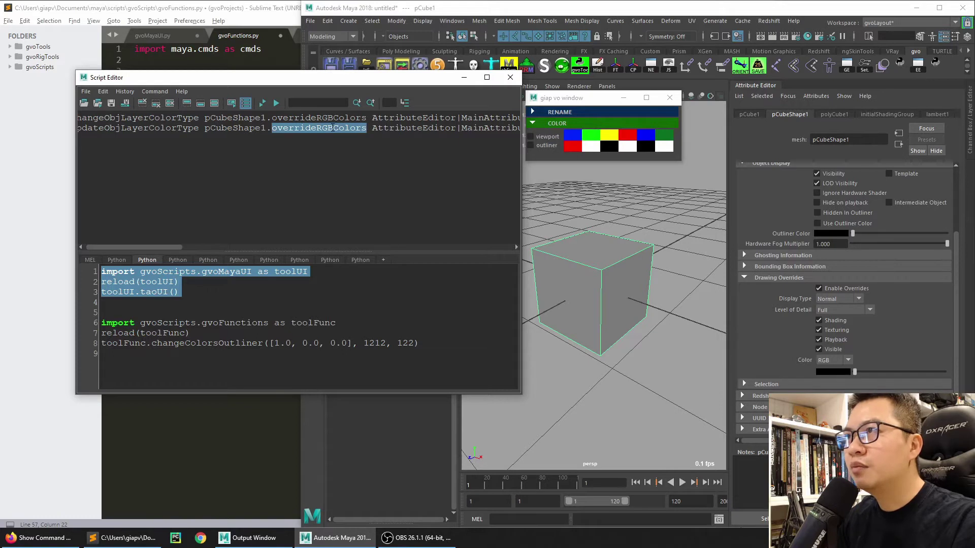
pyautogui.hotkey('alt', 'Tab')
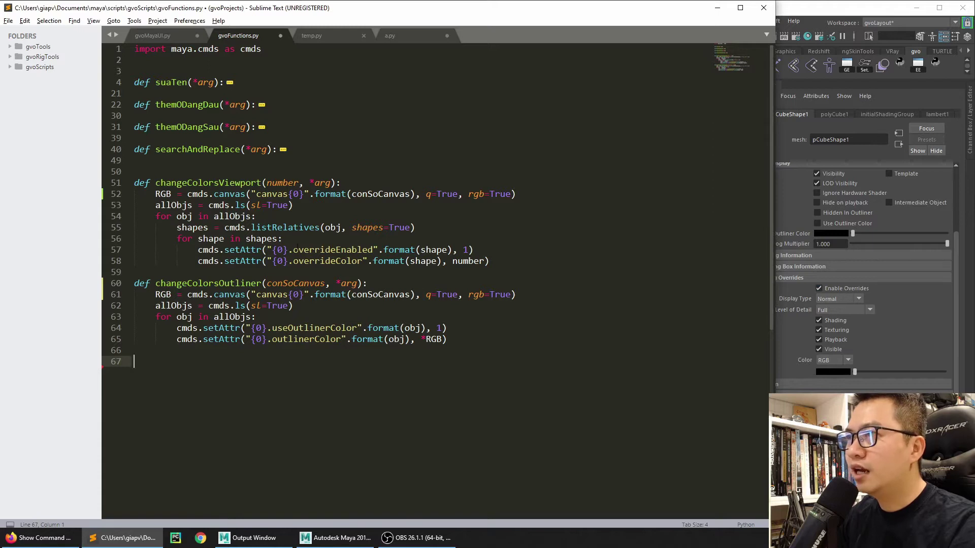
# - Review line 57's overrideEnabled setAttr and confirm the override colour mode stays RGB
pyautogui.moveTo(245, 250); pyautogui.dragTo(436, 250)
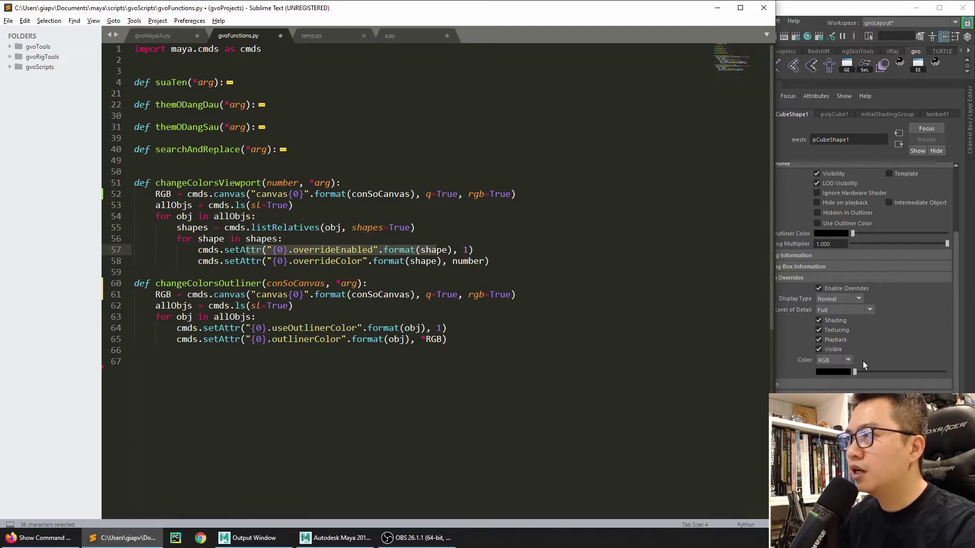
pyautogui.click(483, 250)
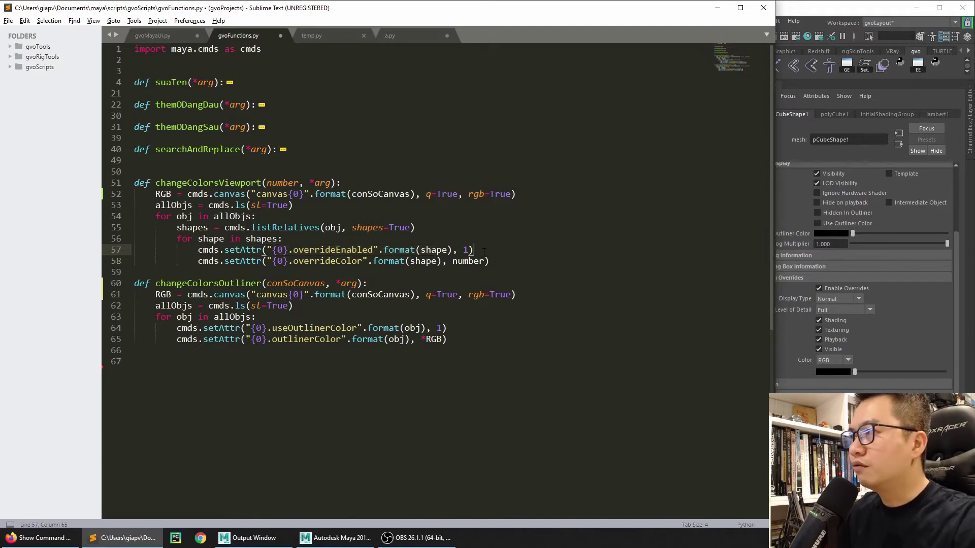
pyautogui.click(829, 361)
pyautogui.click(827, 382)
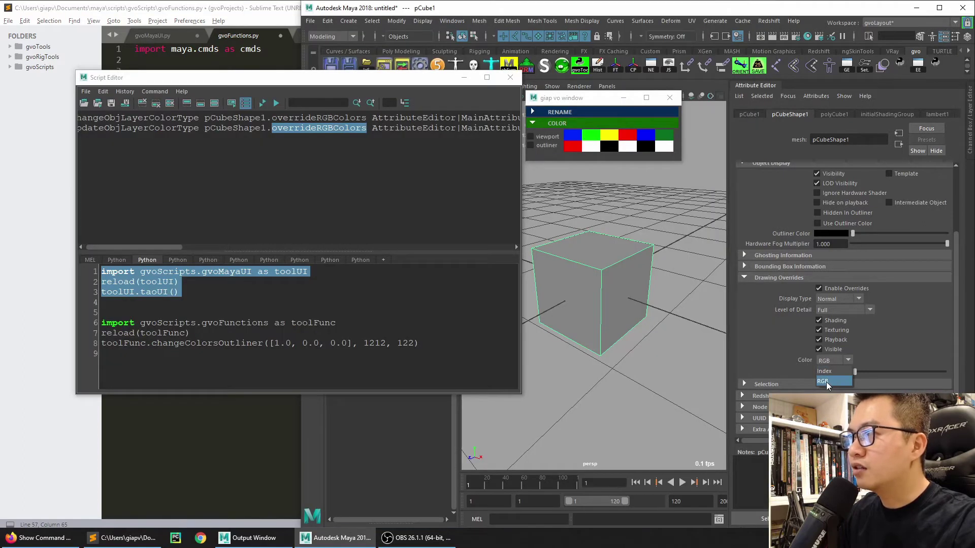
pyautogui.click(251, 429)
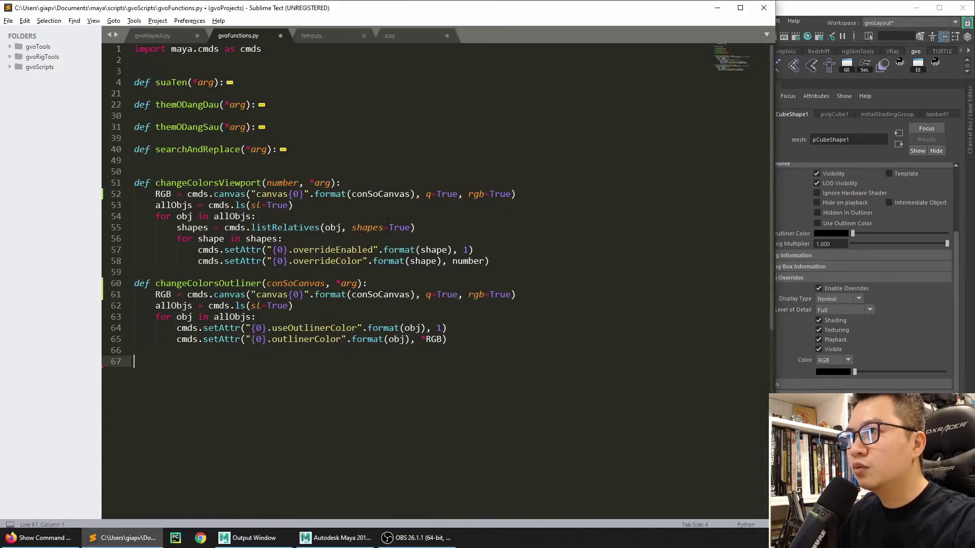
# - Add line 58 with cmds.setAttr("{0}.overrideRGBColors".format())
pyautogui.click(496, 249)
pyautogui.press('Return')
pyautogui.write('cmds')
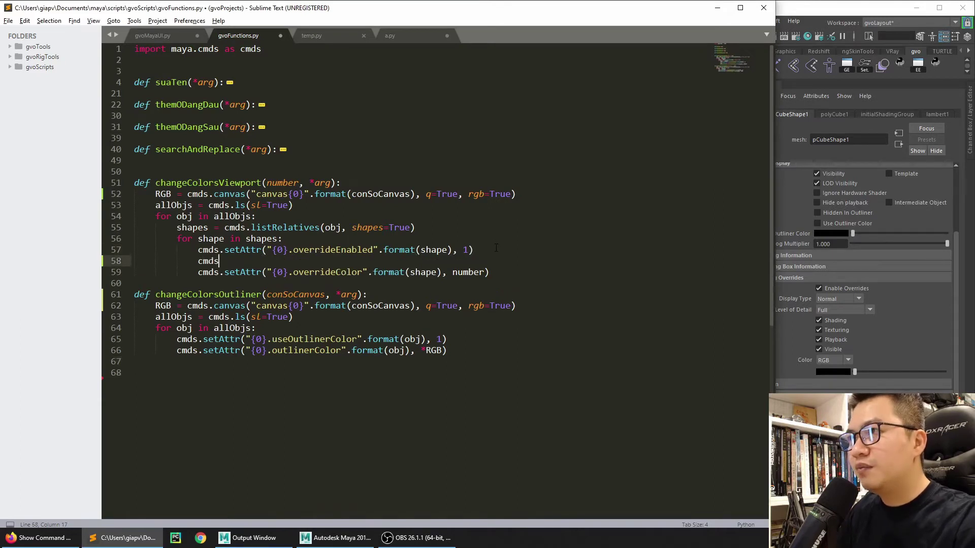
pyautogui.write('.setAttr')
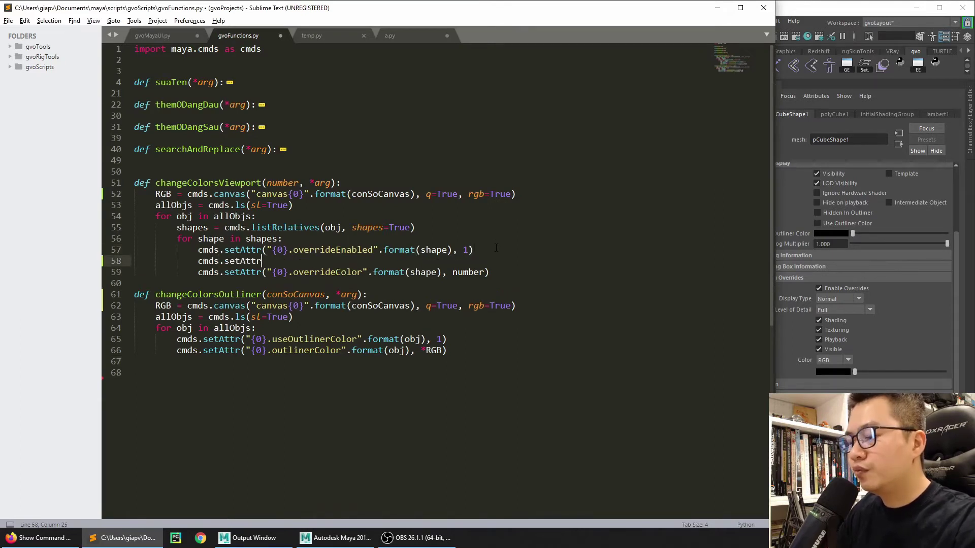
pyautogui.write('()')
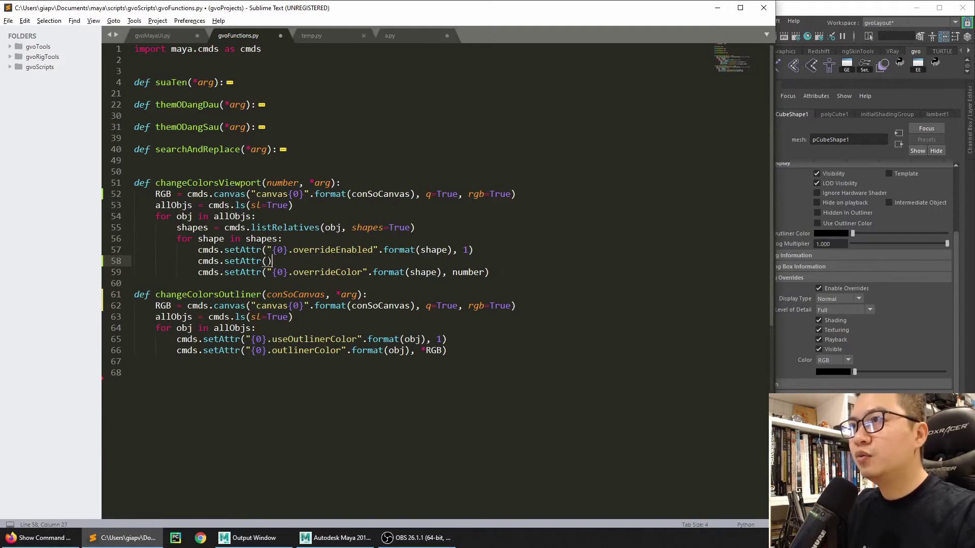
pyautogui.press('Left')
pyautogui.write('"')
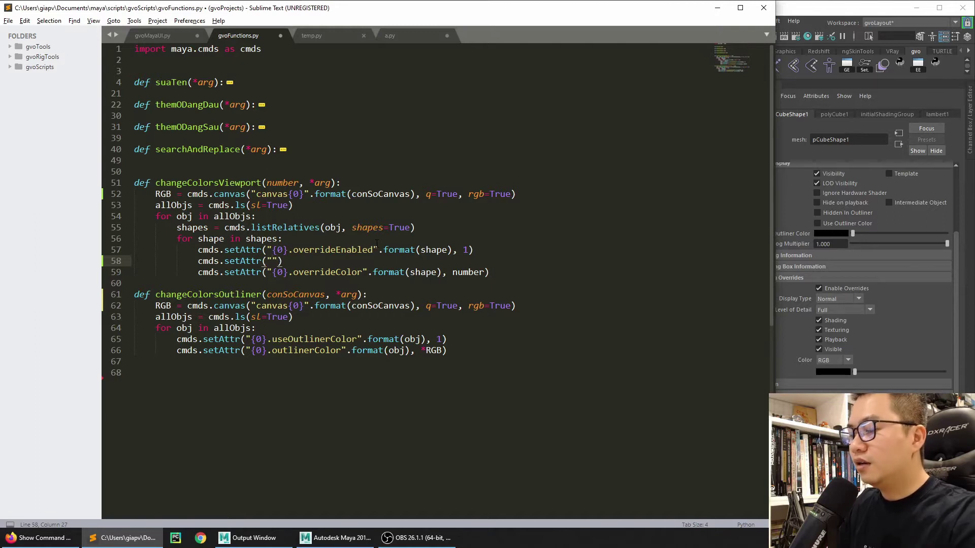
pyautogui.write('{0}.')
pyautogui.press('BackSpace')
pyautogui.press('BackSpace')
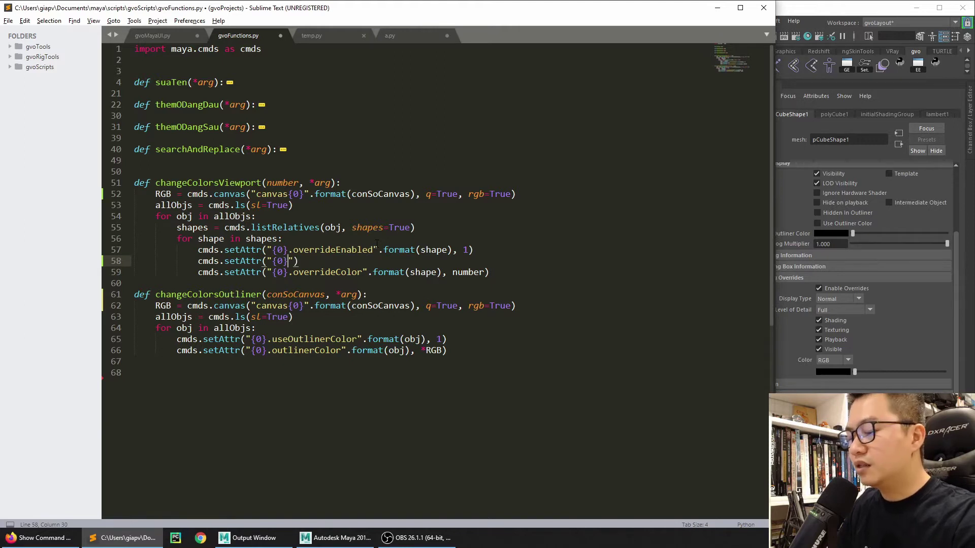
pyautogui.write('overrideRGBColors"')
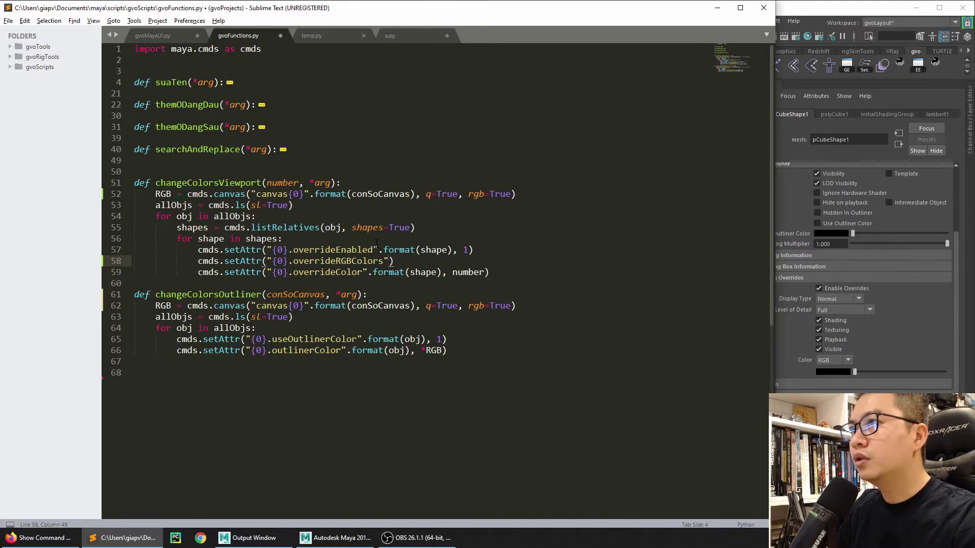
pyautogui.write('.for')
pyautogui.write(',')
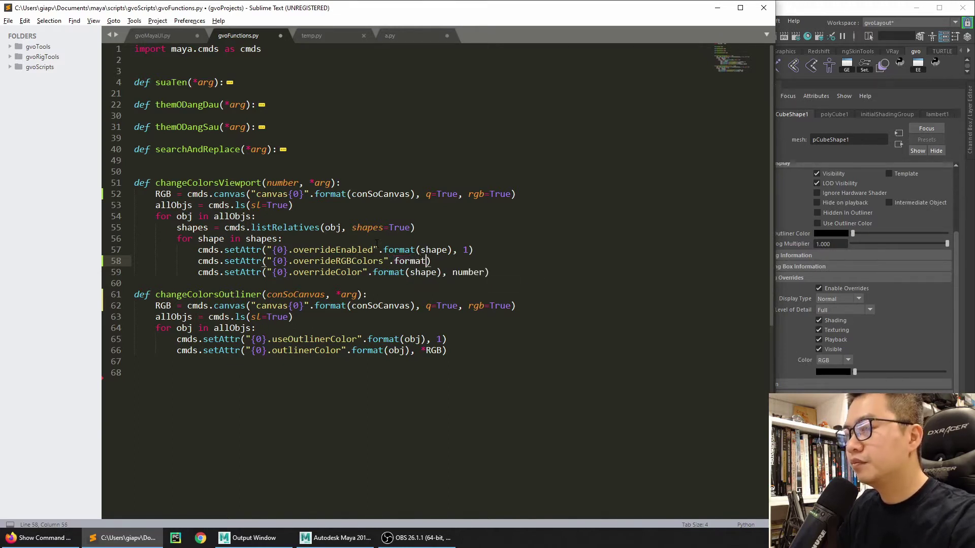
pyautogui.write('())')
# - Fill format() with the loop variable shape and give setAttr the value 1
pyautogui.doubleClick(433, 250)
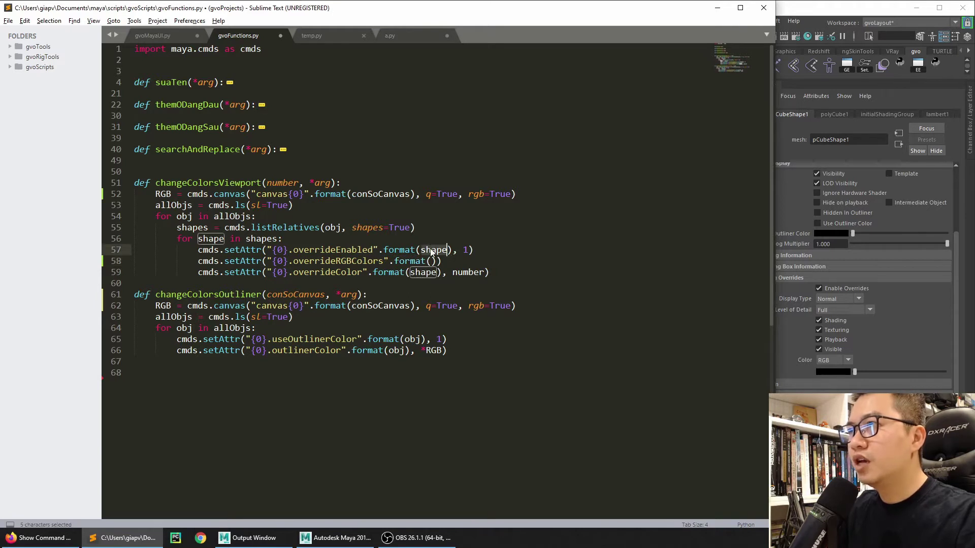
pyautogui.doubleClick(210, 239)
pyautogui.hotkey('ctrl', 'c')
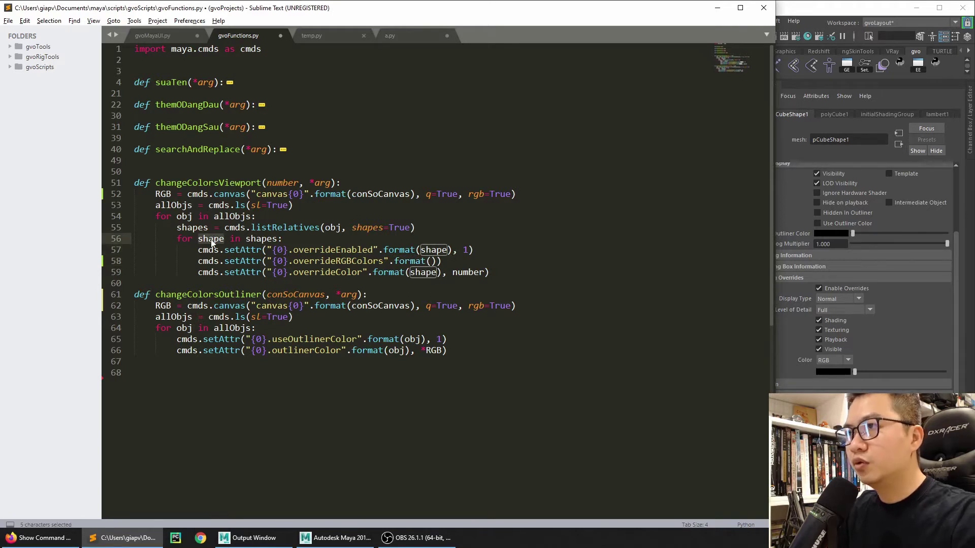
pyautogui.click(432, 261)
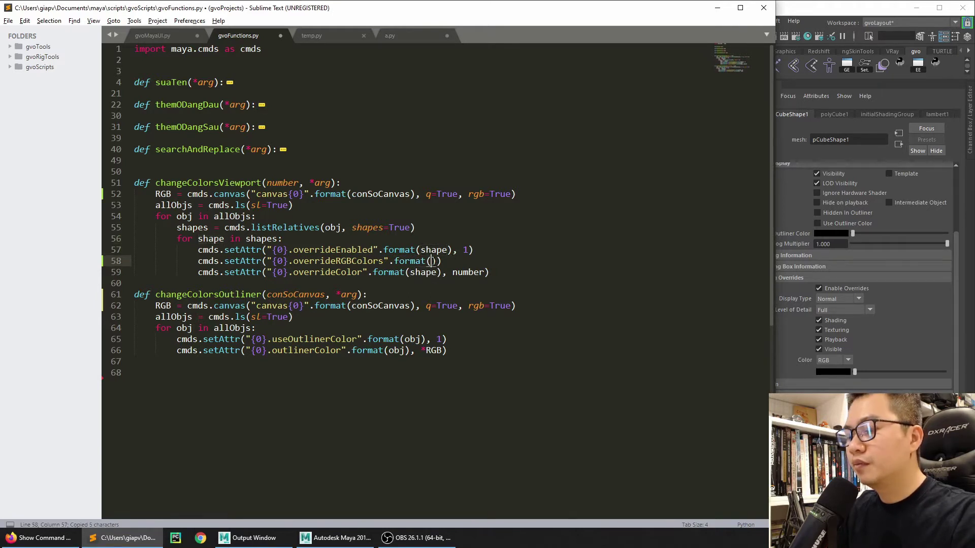
pyautogui.hotkey('ctrl', 'v')
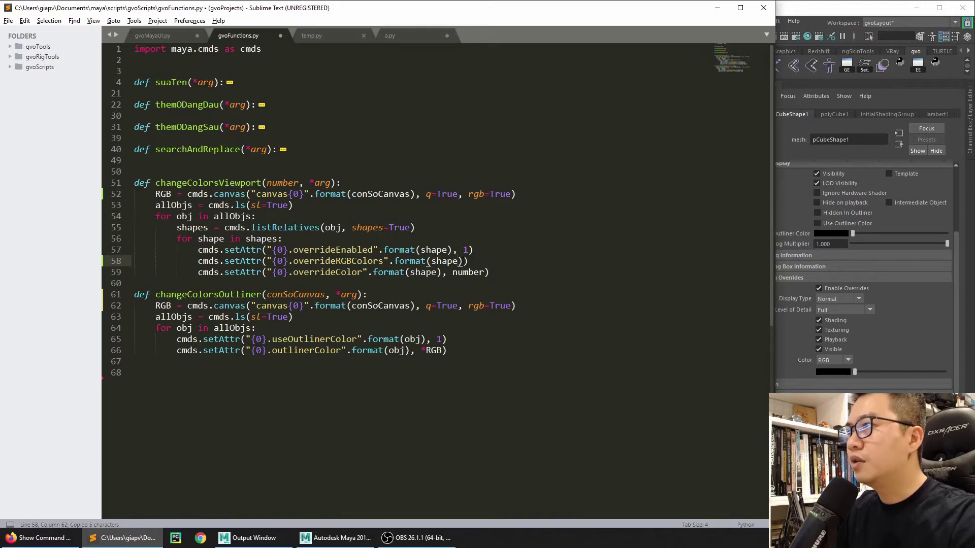
pyautogui.press('Right')
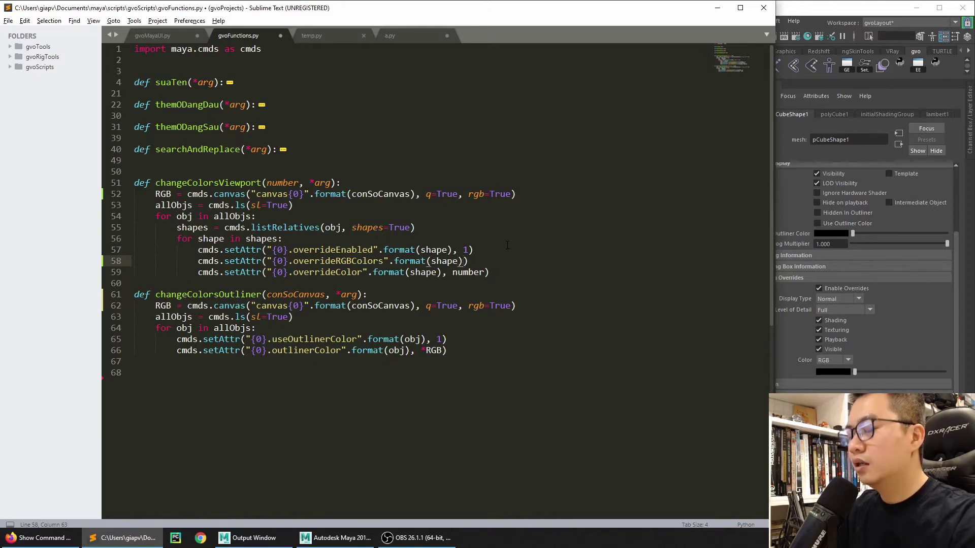
pyautogui.write(', ')
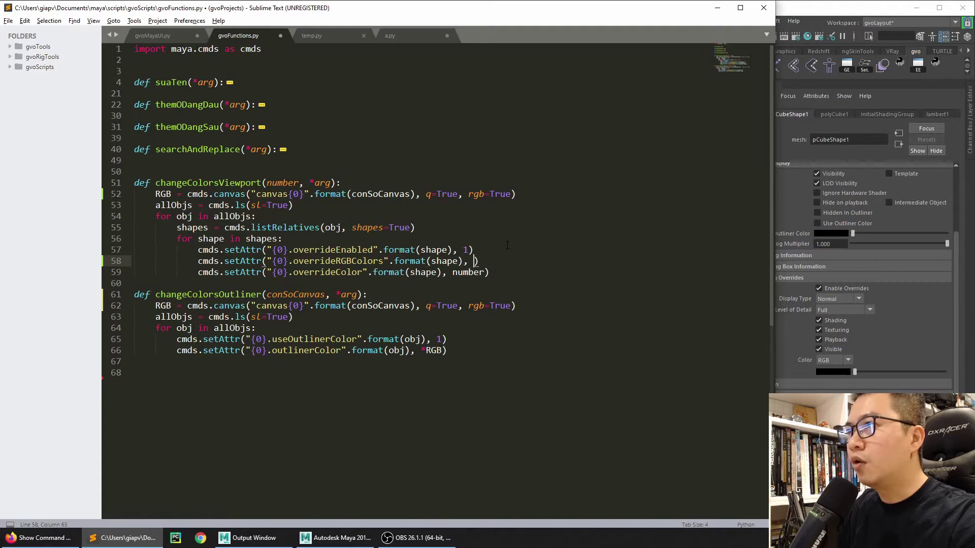
pyautogui.write('1')
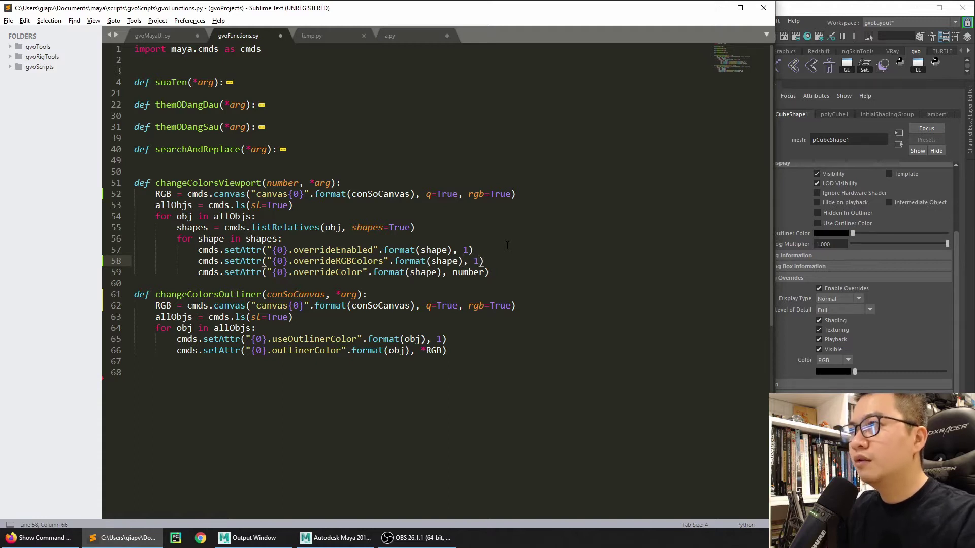
# - Lighten the cube's RGB override colour and select the arguments at line 59's end
pyautogui.click(848, 361)
pyautogui.click(839, 378)
pyautogui.moveTo(858, 372); pyautogui.dragTo(903, 371)
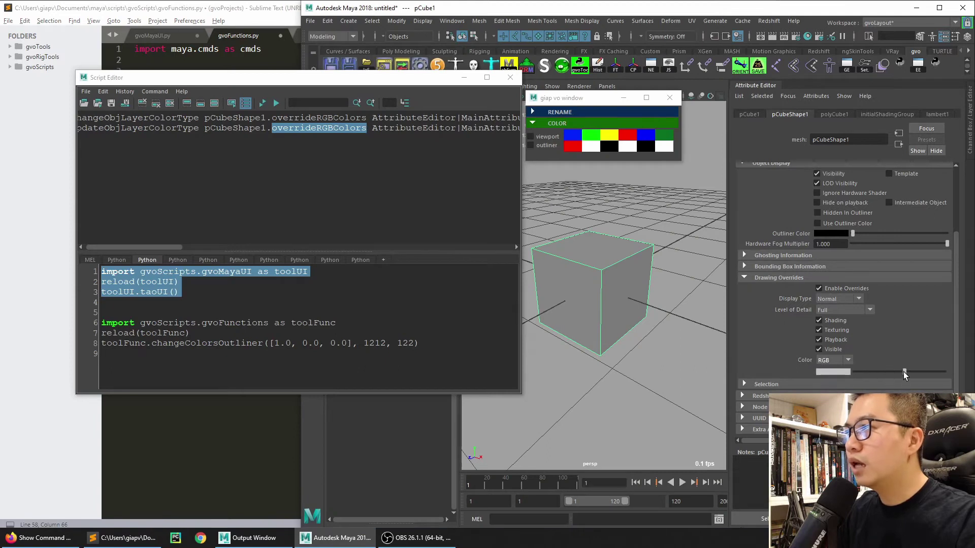
pyautogui.click(464, 77)
pyautogui.click(225, 261)
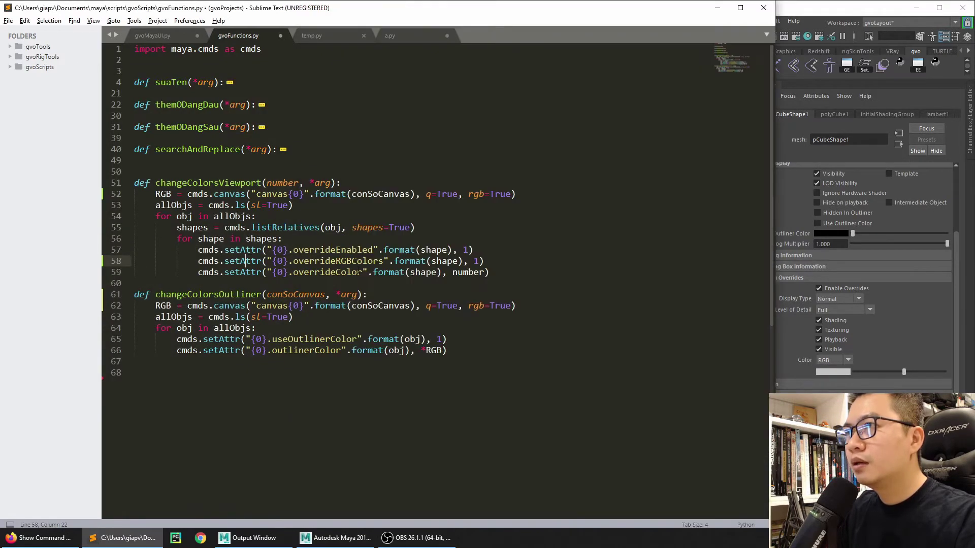
pyautogui.moveTo(489, 272); pyautogui.dragTo(425, 272)
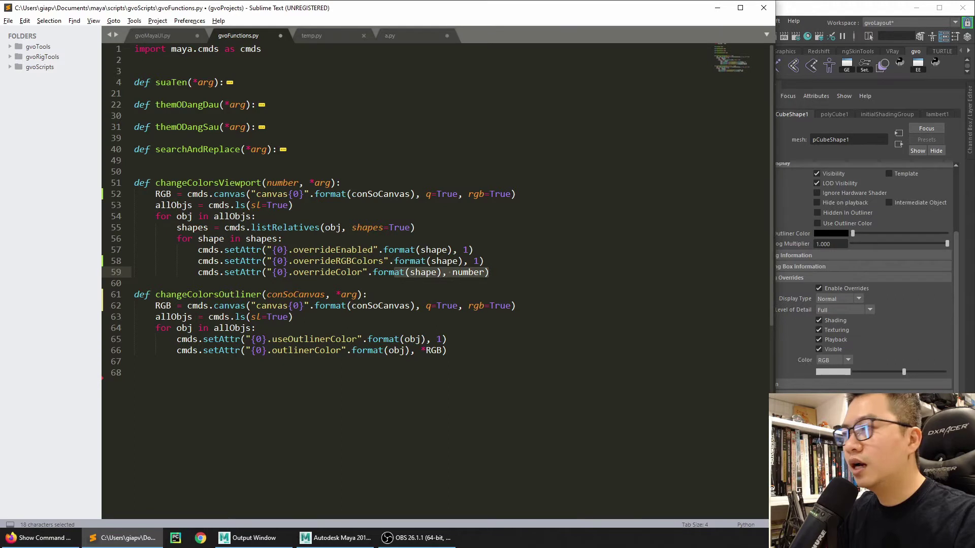
# - Clear the history, log an override colour change, and select the overrideColorRGB attribute name
pyautogui.hotkey('alt', 'Tab')
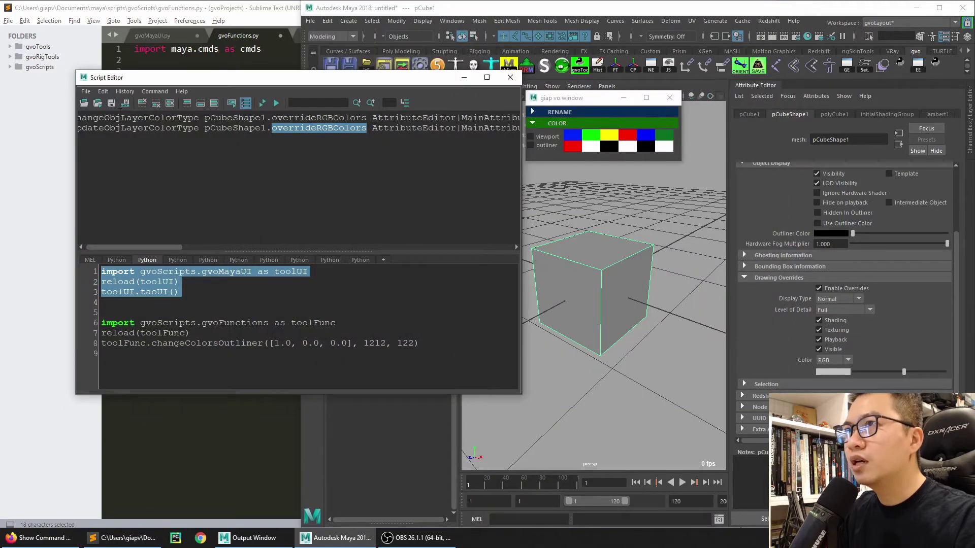
pyautogui.click(142, 103)
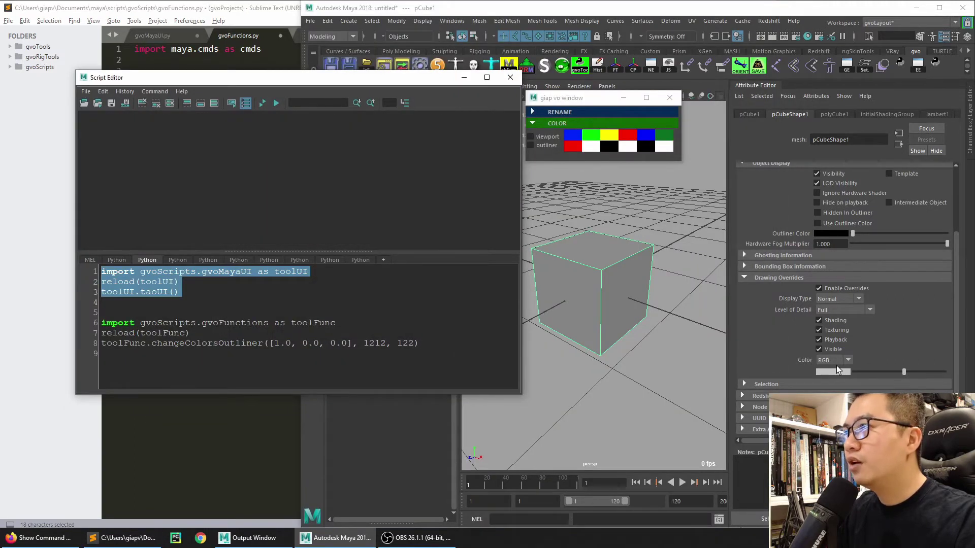
pyautogui.click(125, 92)
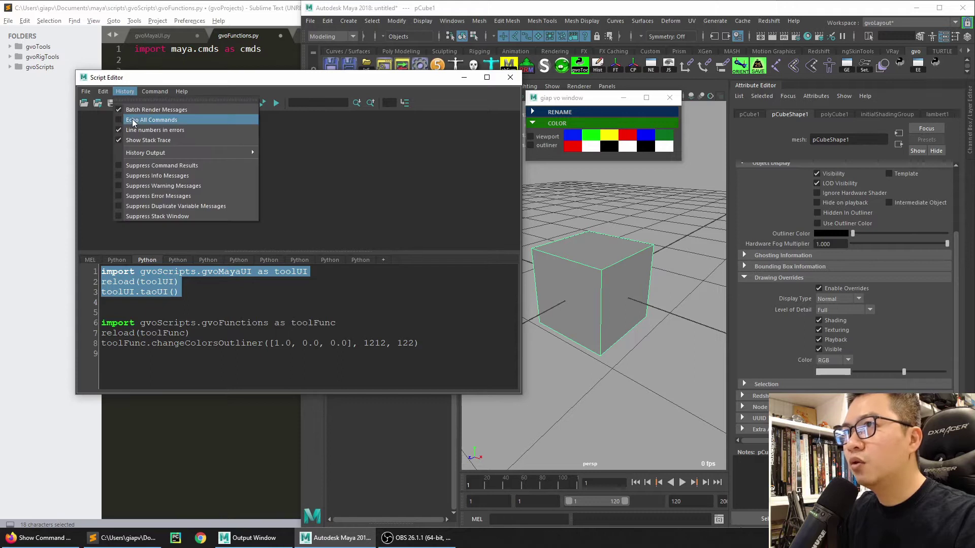
pyautogui.click(153, 122)
pyautogui.moveTo(903, 371); pyautogui.dragTo(878, 373)
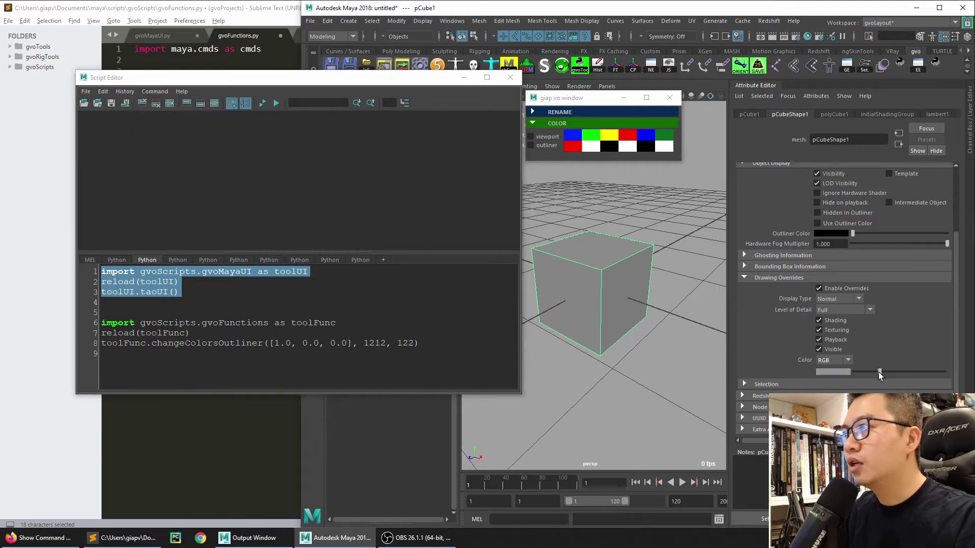
pyautogui.click(124, 92)
pyautogui.click(270, 142)
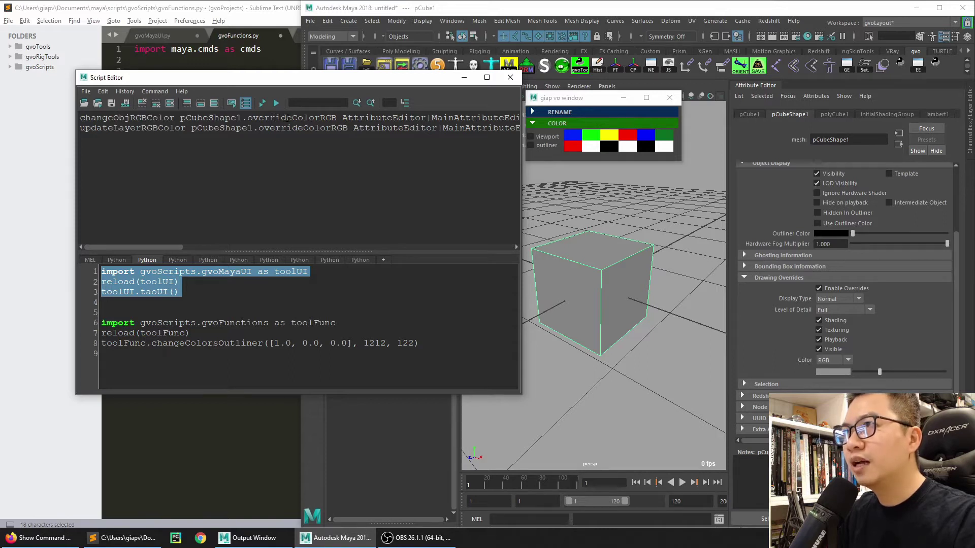
pyautogui.doubleClick(288, 117)
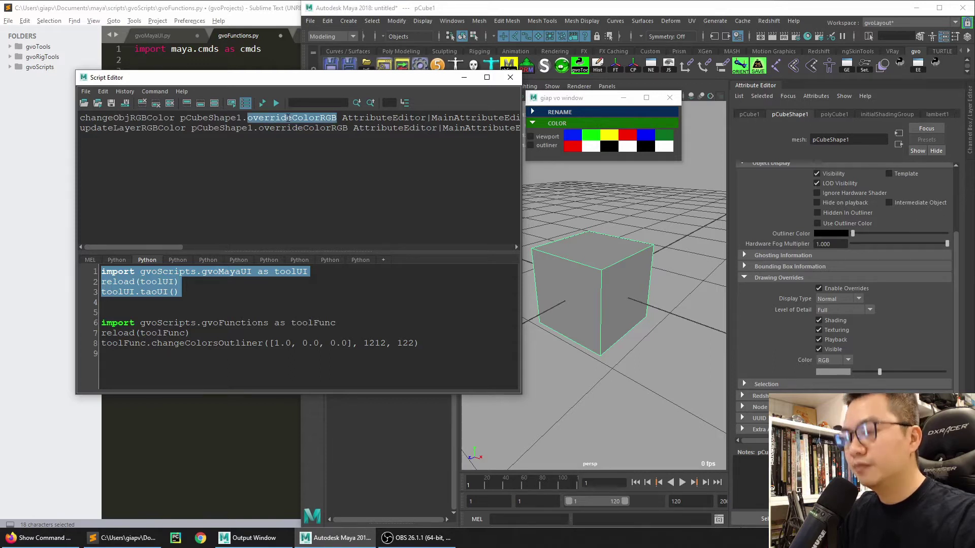
pyautogui.click(166, 489)
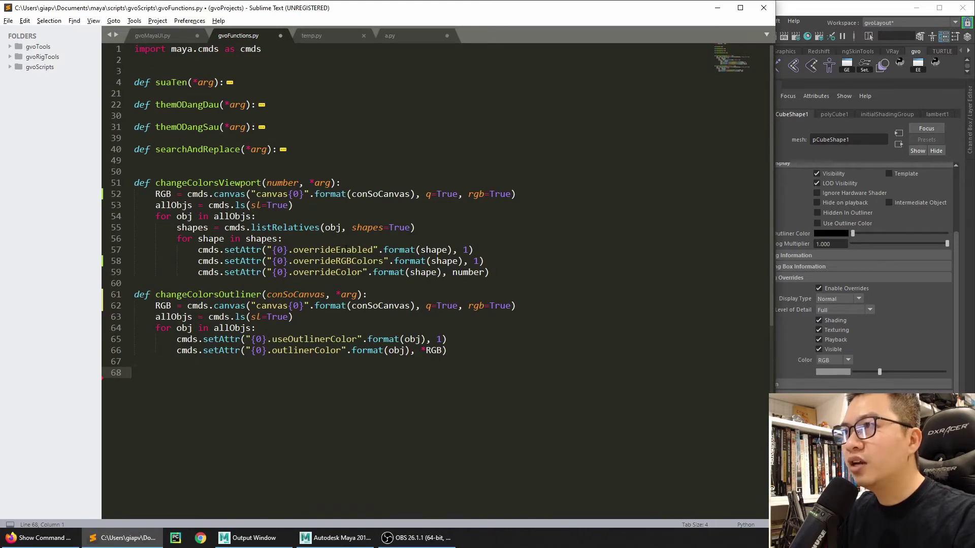
# - Change overrideColor to overrideColorRGB on line 59 and rename parameter number to conSoCanvas on line 51
pyautogui.doubleClick(320, 272)
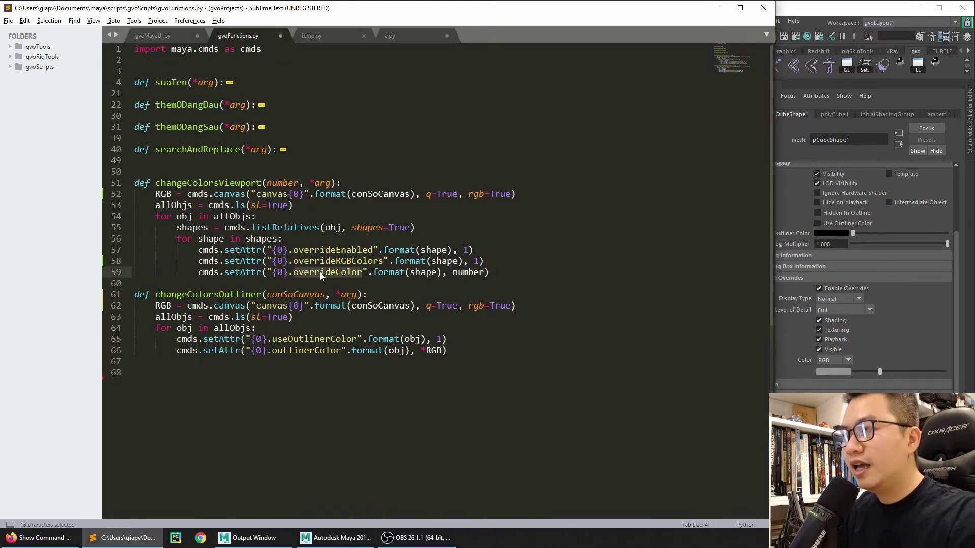
pyautogui.hotkey('ctrl', 'v')
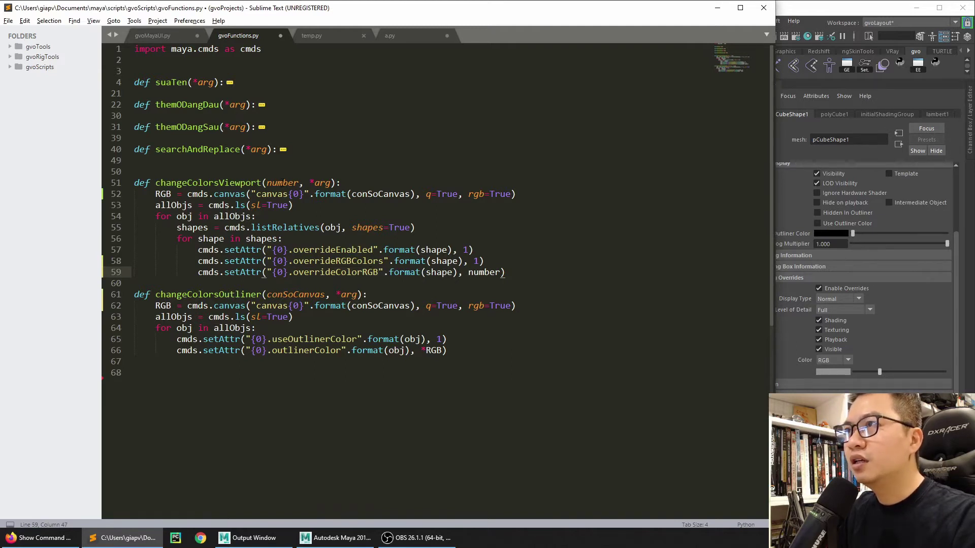
pyautogui.doubleClick(294, 294)
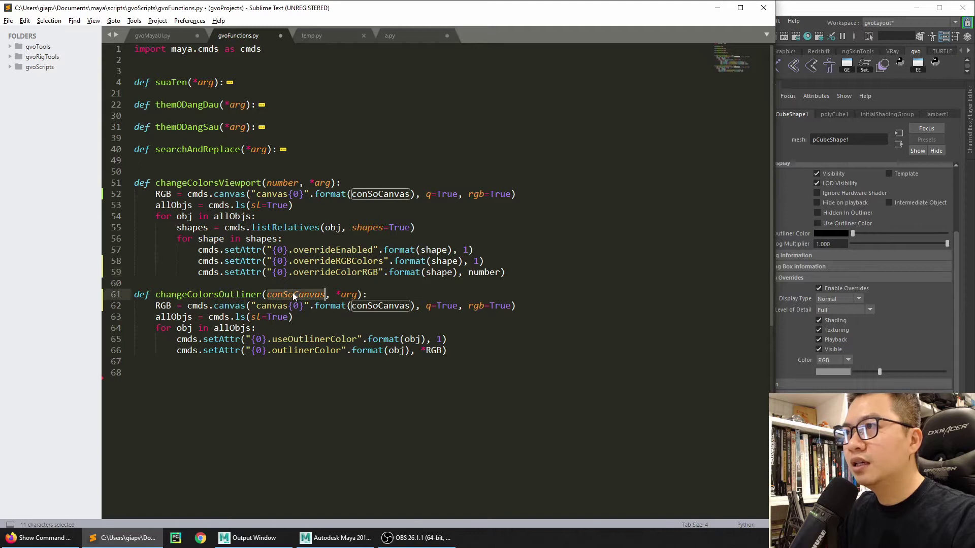
pyautogui.doubleClick(282, 183)
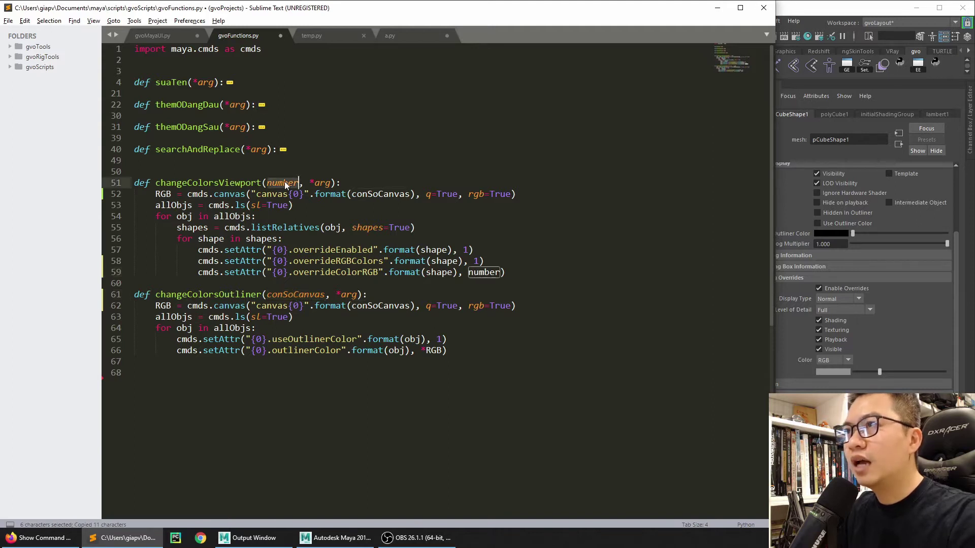
pyautogui.hotkey('ctrl', 'v')
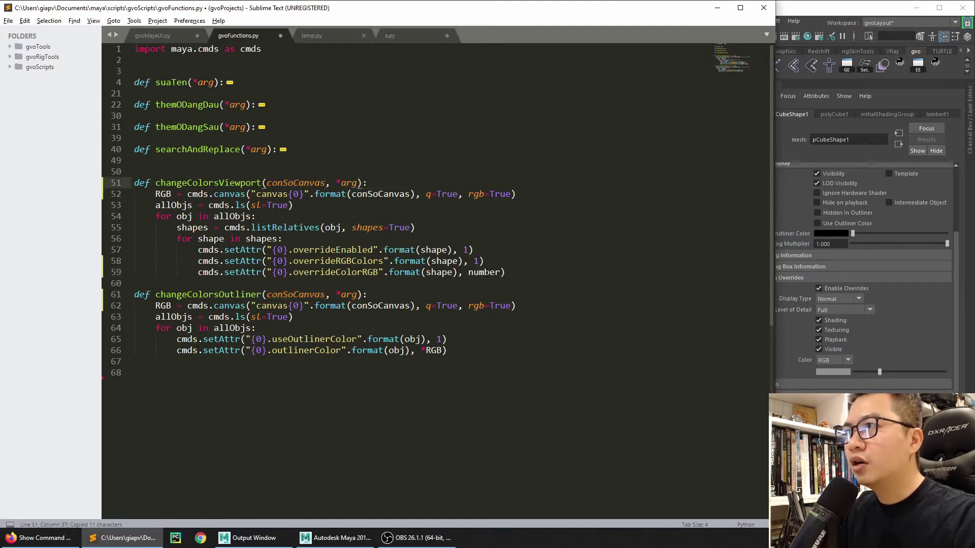
# - Replace number with the RGB variable in line 59's overrideColorRGB call
pyautogui.doubleClick(485, 272)
pyautogui.click(156, 194)
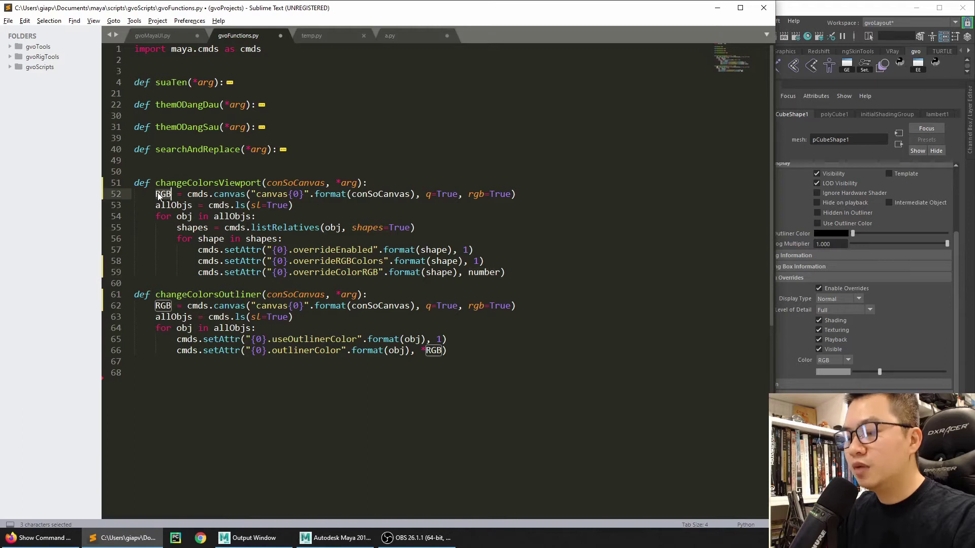
pyautogui.hotkey('ctrl', 'c')
pyautogui.doubleClick(482, 273)
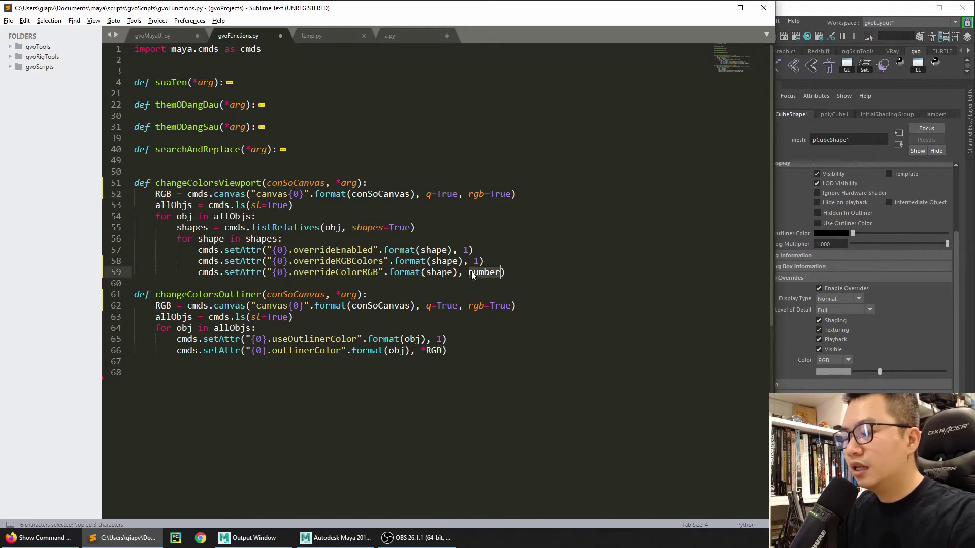
pyautogui.hotkey('ctrl', 'v')
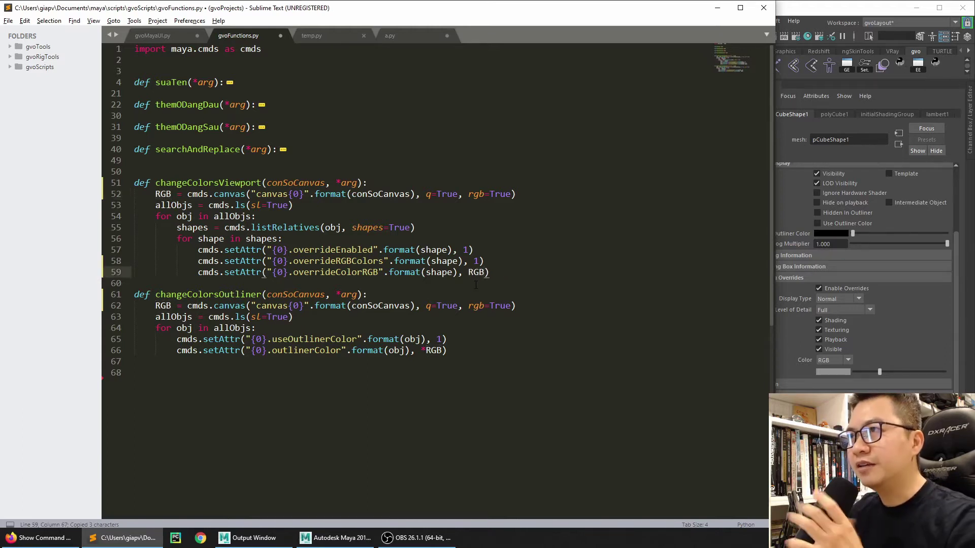
pyautogui.press('Down')
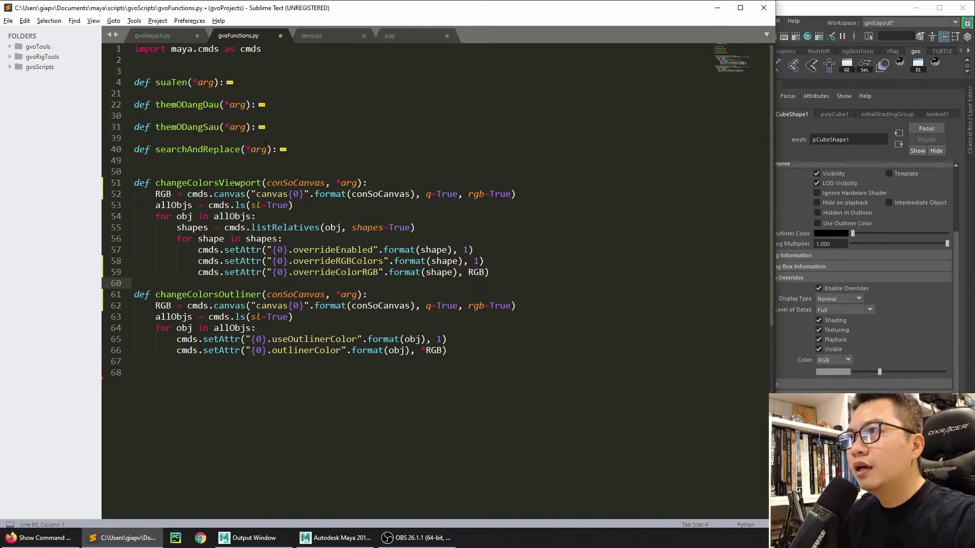
pyautogui.doubleClick(296, 183)
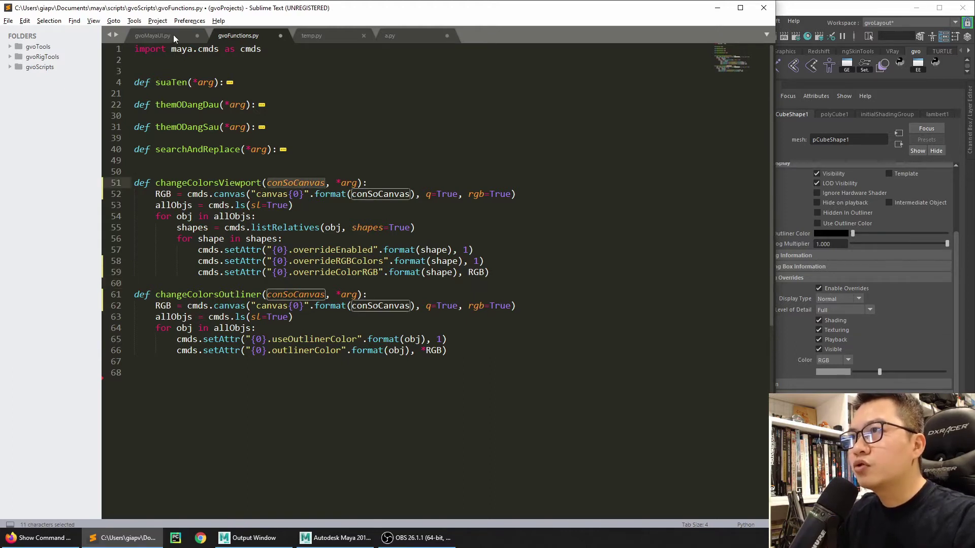
pyautogui.doubleClick(205, 184)
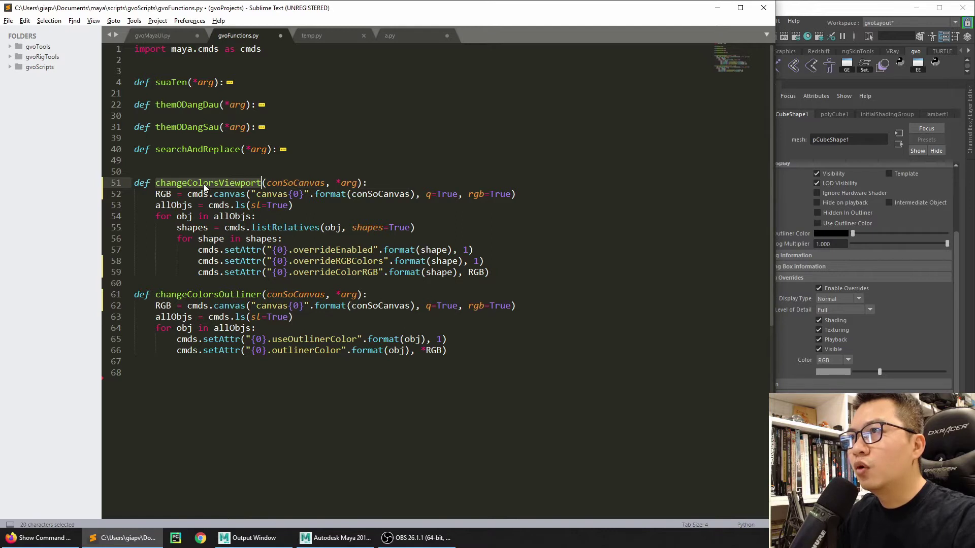
pyautogui.click(165, 36)
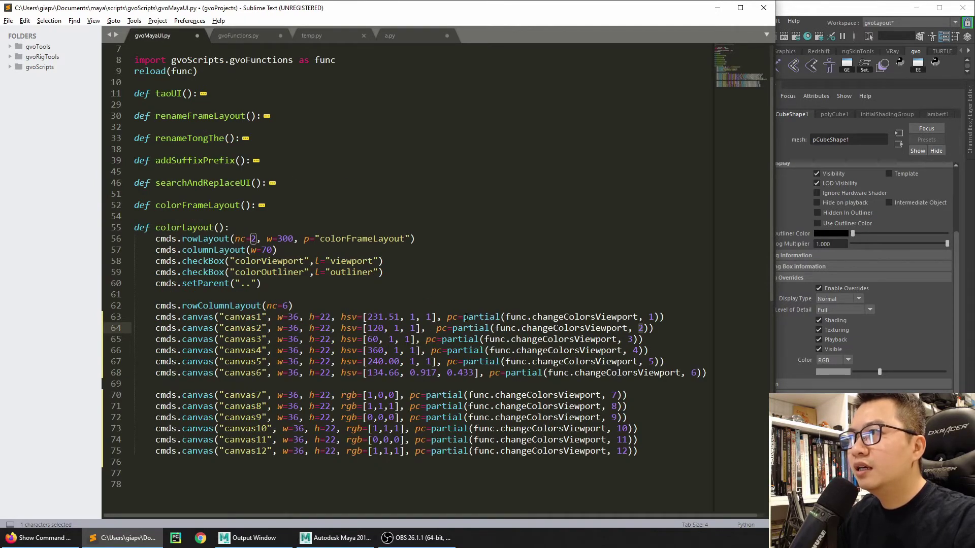
pyautogui.moveTo(463, 317); pyautogui.dragTo(602, 316)
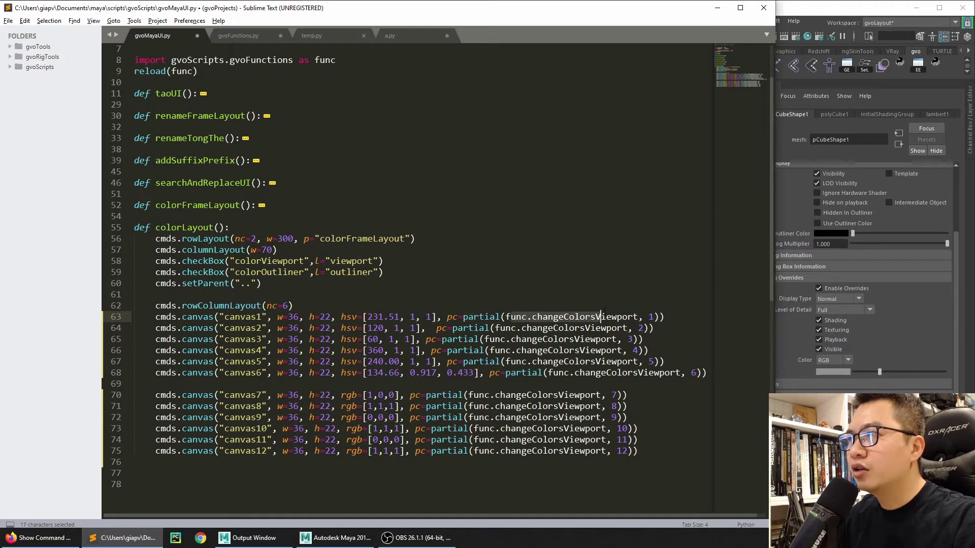
pyautogui.doubleClick(650, 317)
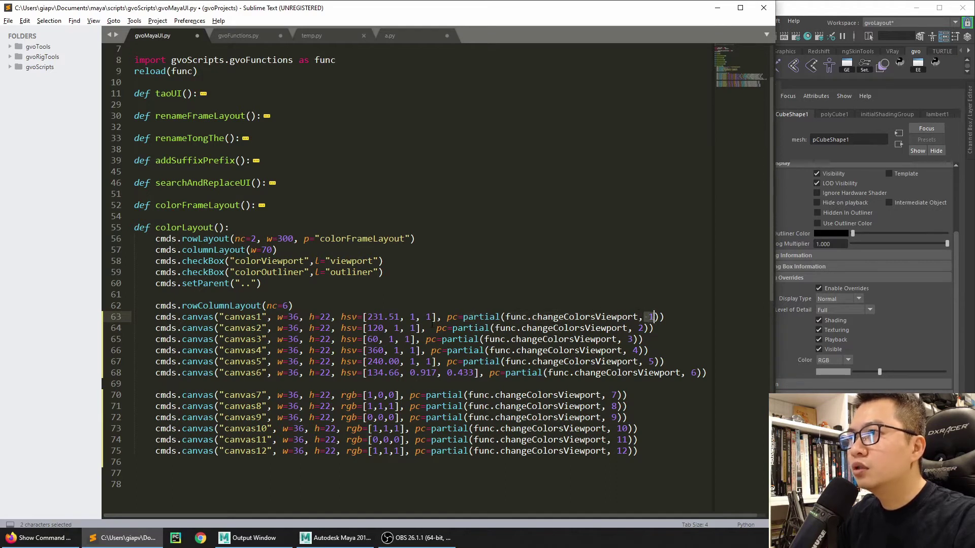
pyautogui.click(256, 328)
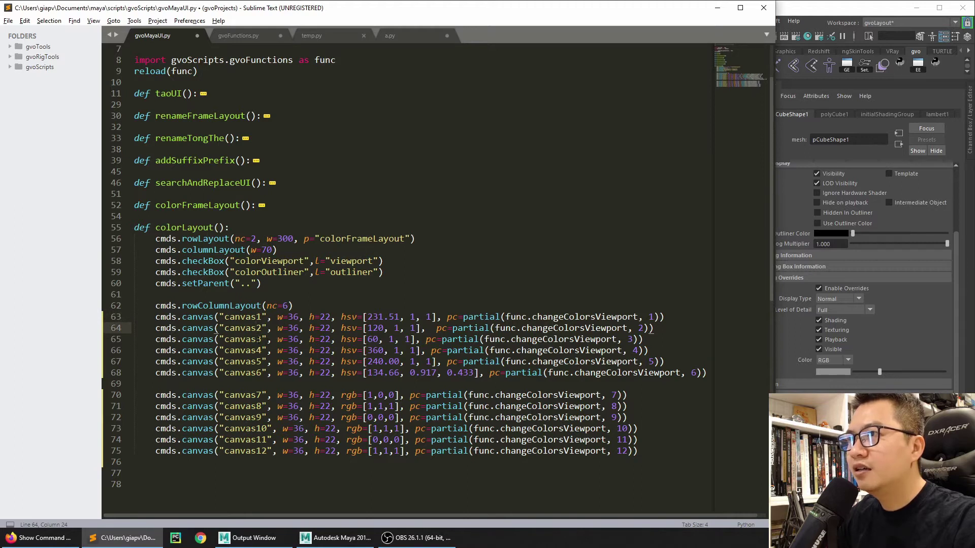
pyautogui.moveTo(258, 339); pyautogui.dragTo(261, 340)
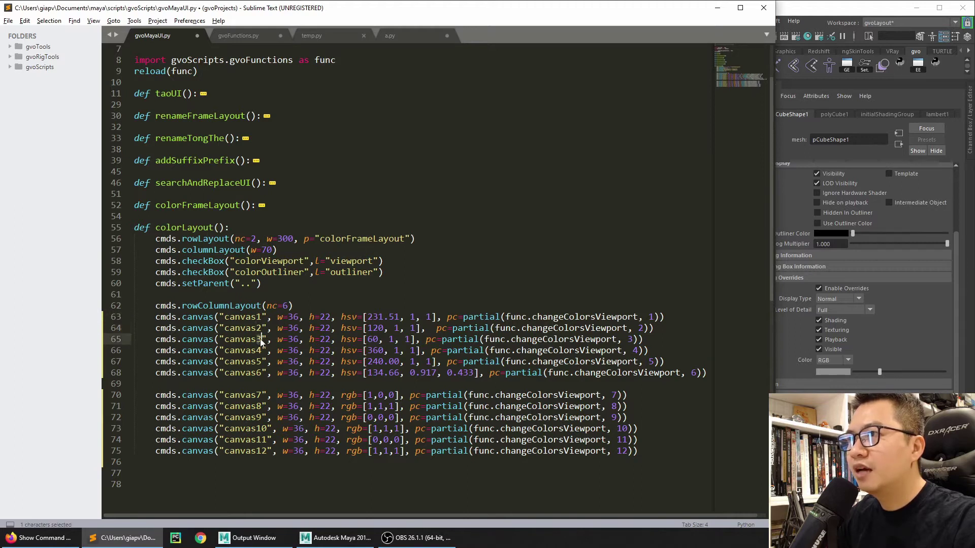
pyautogui.click(237, 34)
pyautogui.click(156, 194)
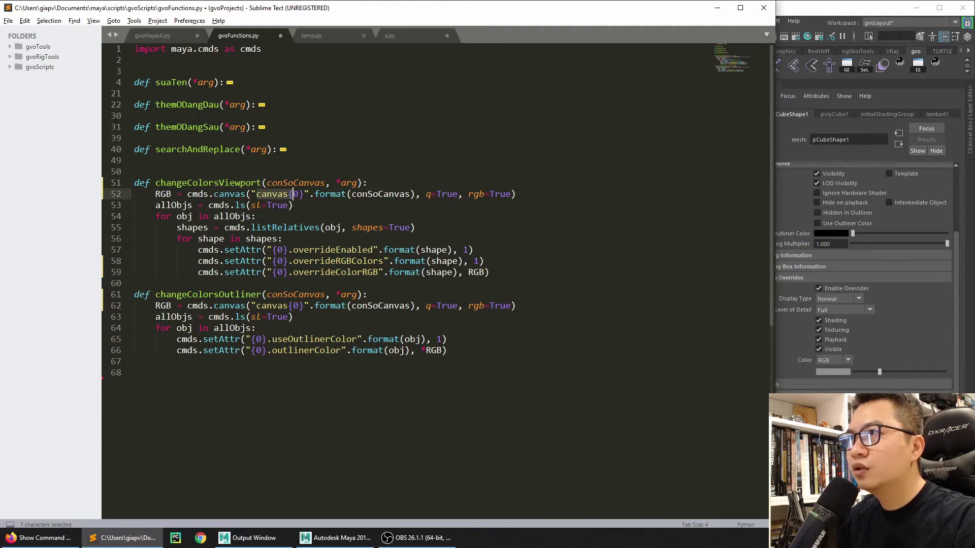
pyautogui.moveTo(352, 194); pyautogui.dragTo(410, 193)
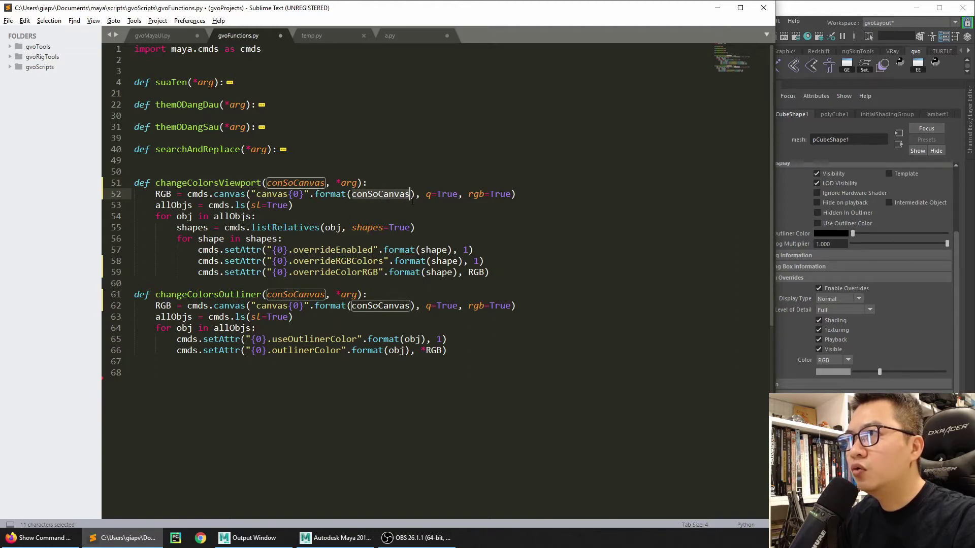
pyautogui.moveTo(290, 194); pyautogui.dragTo(298, 194)
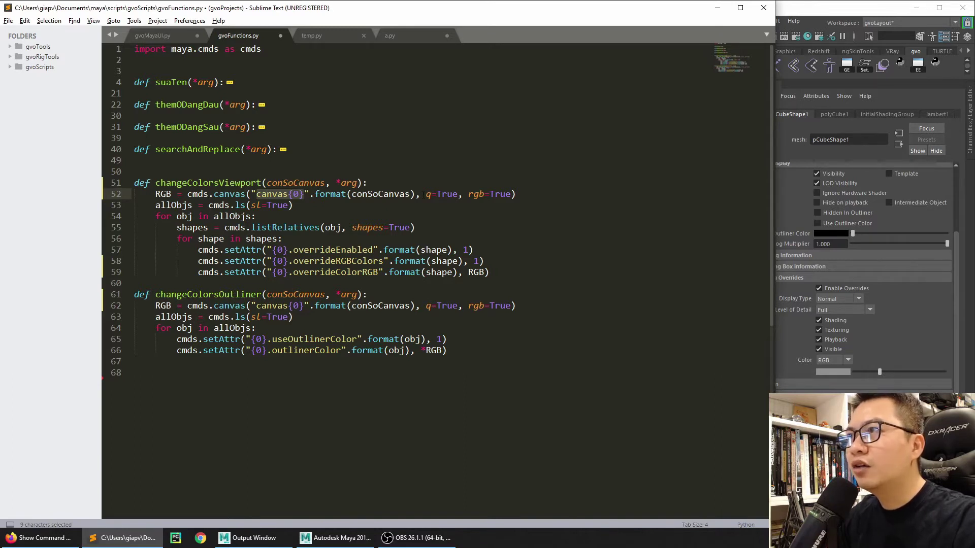
pyautogui.moveTo(422, 194); pyautogui.dragTo(447, 195)
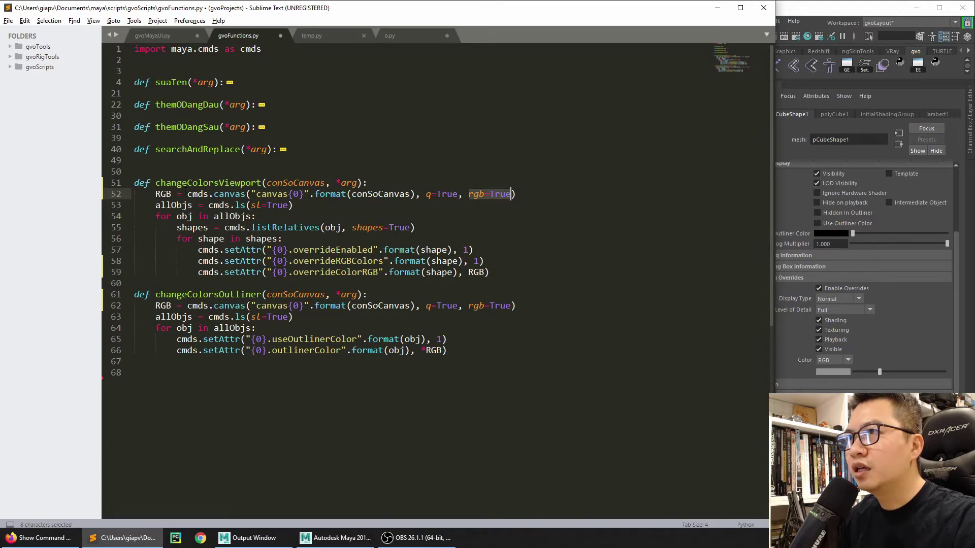
pyautogui.click(157, 194)
pyautogui.moveTo(155, 205); pyautogui.dragTo(293, 205)
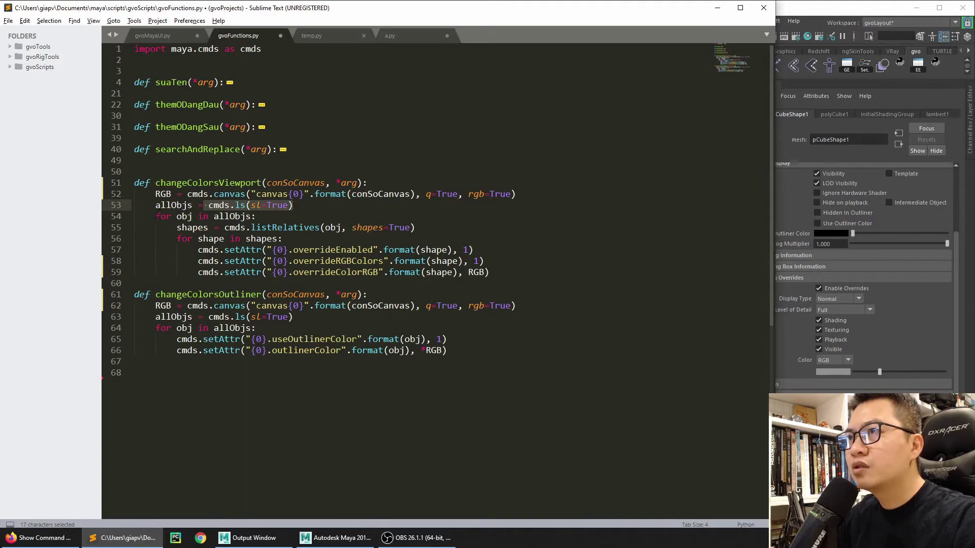
pyautogui.moveTo(156, 217); pyautogui.dragTo(415, 228)
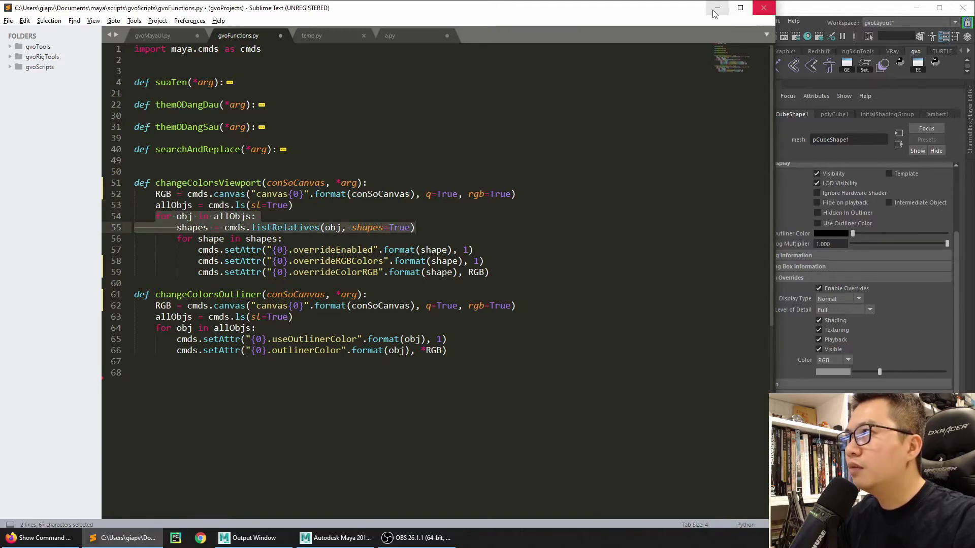
# - Select pCube1 in Maya and compare it against the overrideEnabled code on line 57
pyautogui.click(800, 11)
pyautogui.click(647, 224)
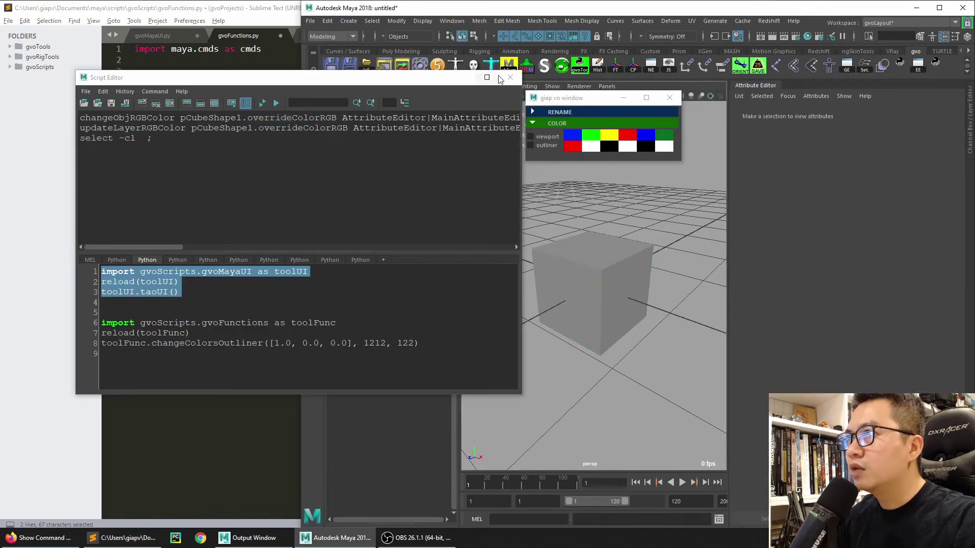
pyautogui.click(464, 77)
pyautogui.click(578, 239)
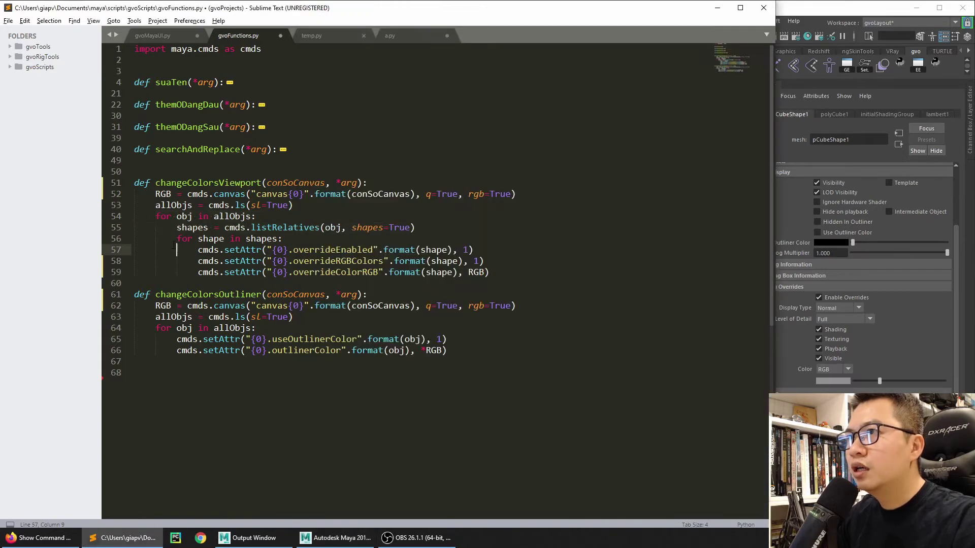
pyautogui.click(177, 250)
pyautogui.moveTo(294, 250); pyautogui.dragTo(367, 261)
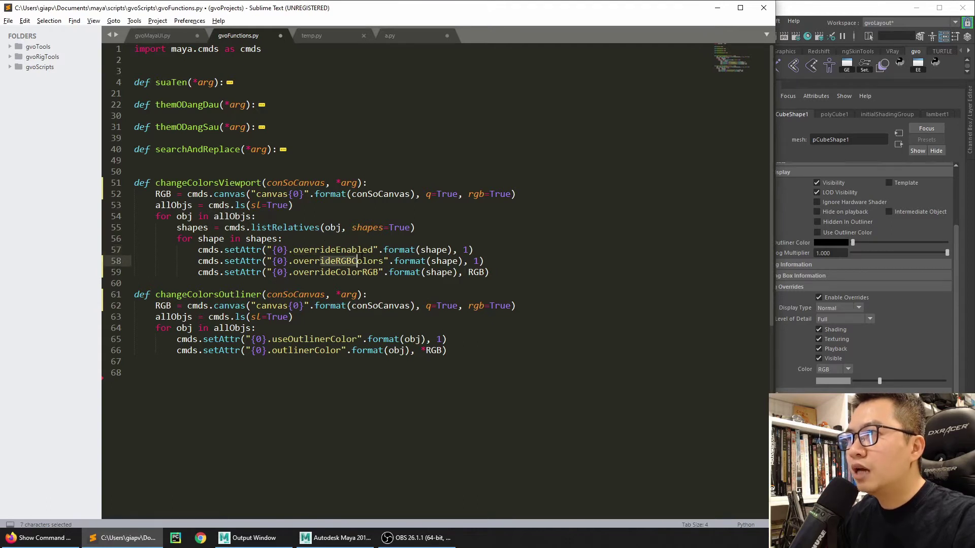
# - Keep pCube1's override colour mode on RGB and review the RGB code on line 59
pyautogui.click(835, 367)
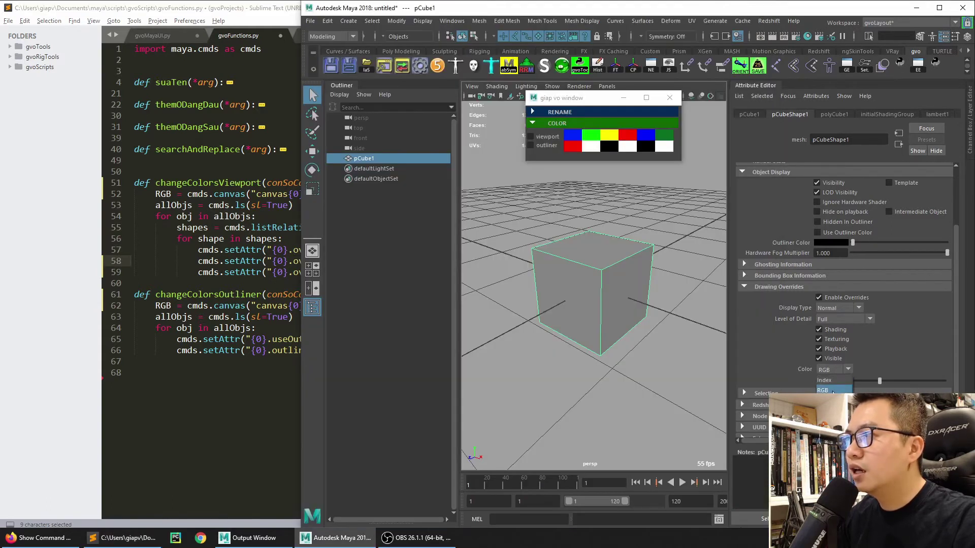
pyautogui.click(834, 390)
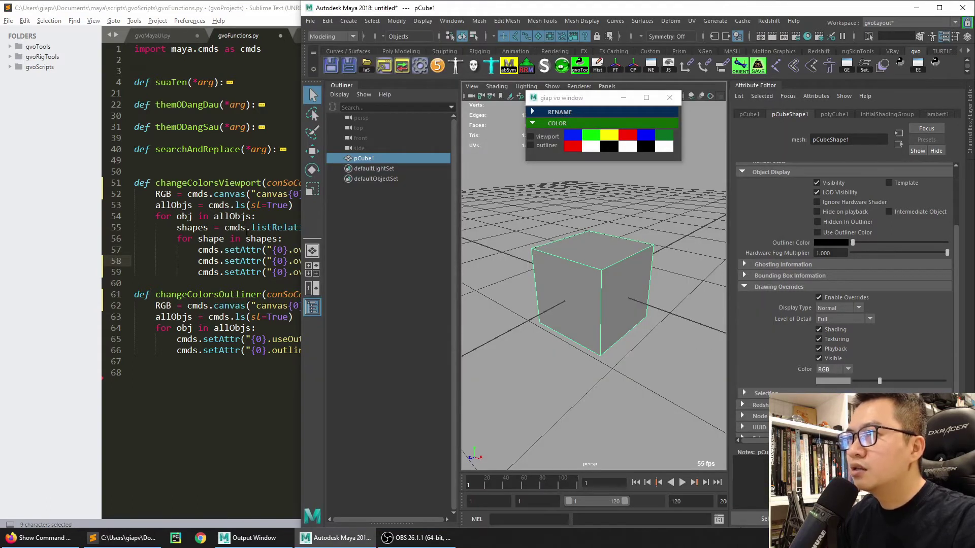
pyautogui.click(241, 239)
pyautogui.moveTo(299, 272); pyautogui.dragTo(363, 275)
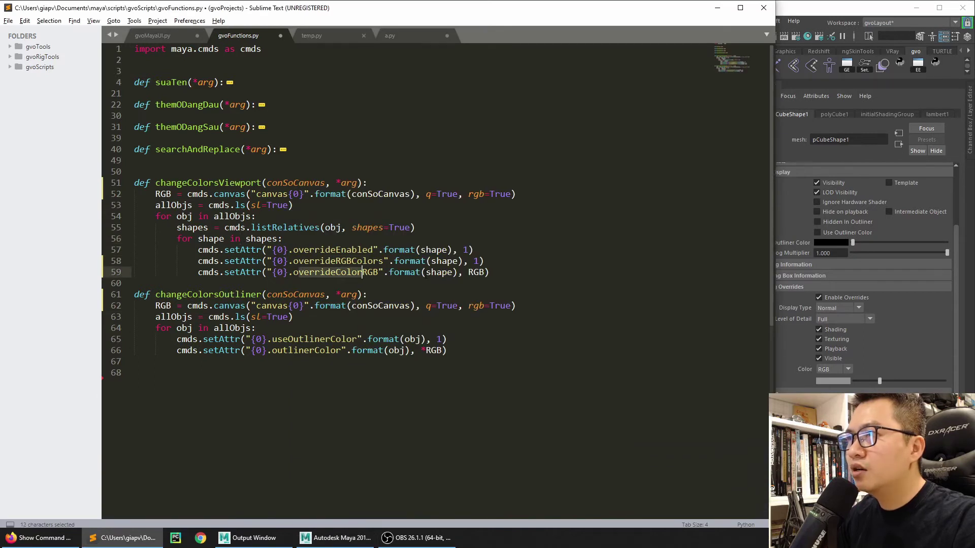
pyautogui.moveTo(467, 272); pyautogui.dragTo(480, 273)
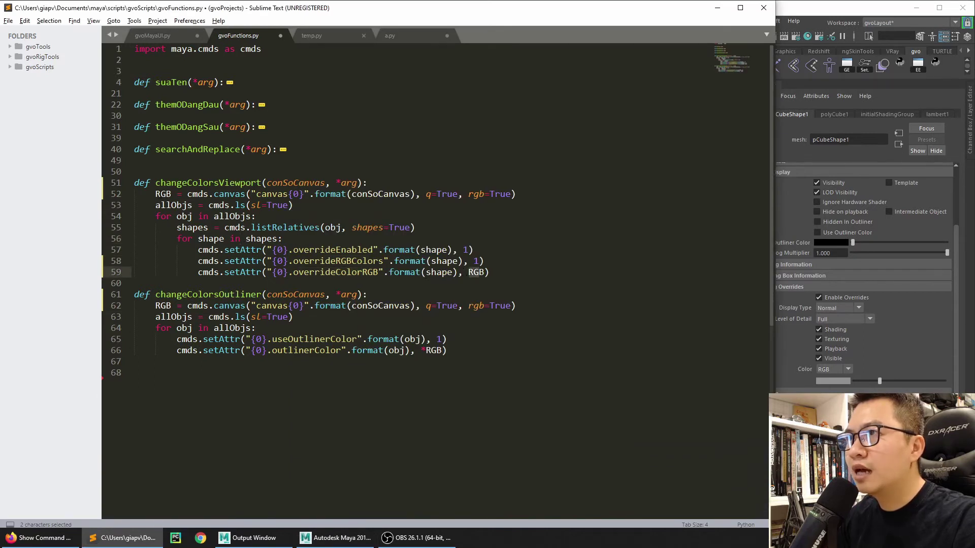
pyautogui.moveTo(156, 194); pyautogui.dragTo(172, 194)
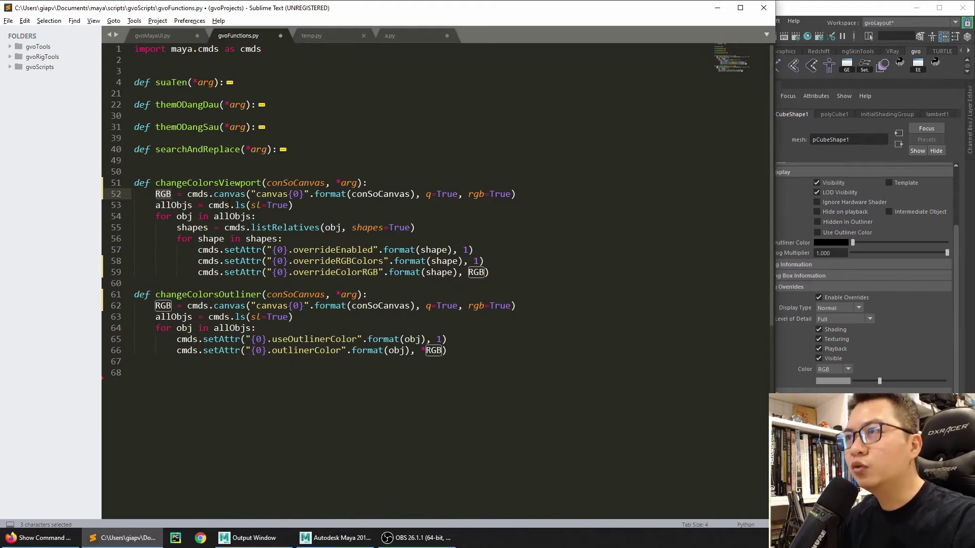
pyautogui.click(454, 218)
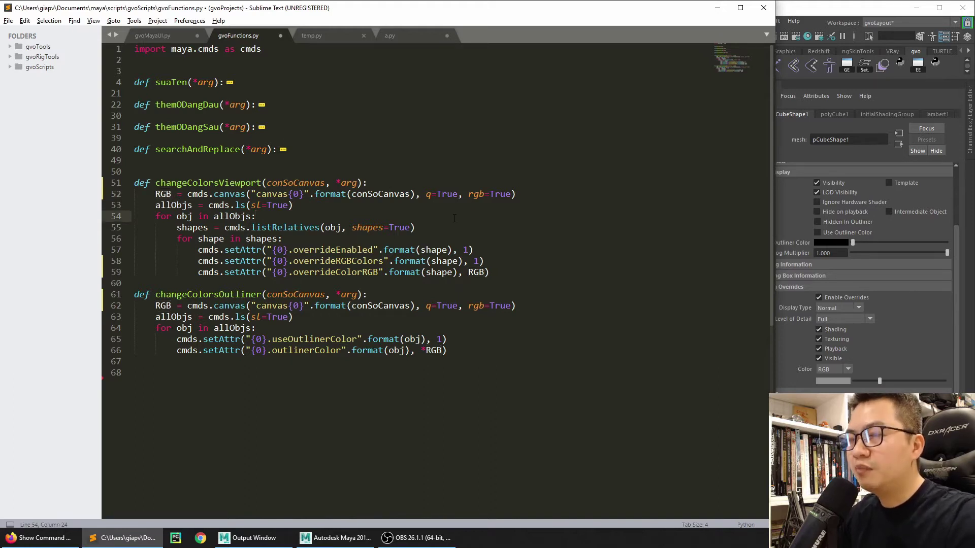
pyautogui.hotkey('alt', 'Tab')
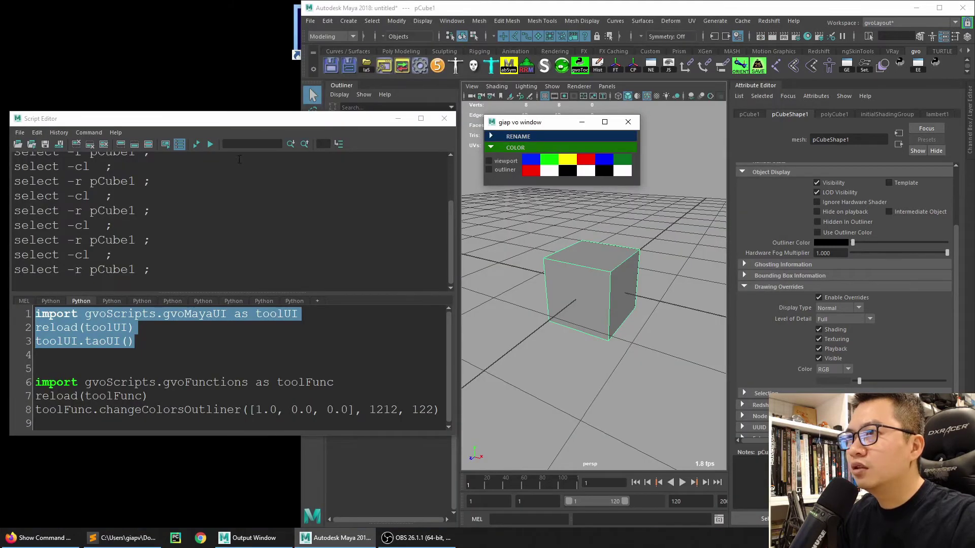
# - Rerun the UI script and apply the yellow swatch to pCube1, which raises a setAttr error at line 59
pyautogui.click(209, 144)
pyautogui.click(678, 232)
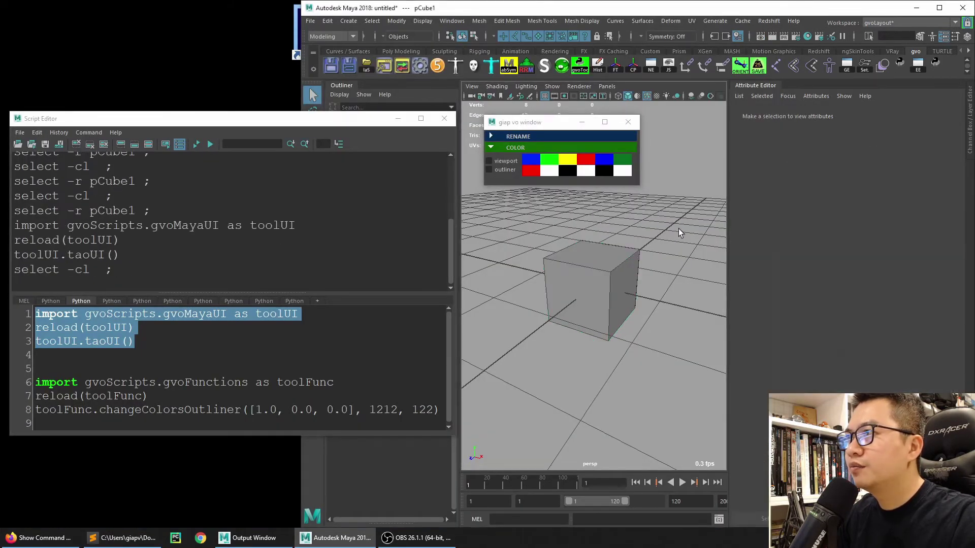
pyautogui.keyDown('alt'); pyautogui.moveTo(617, 274); pyautogui.dragTo(565, 307); pyautogui.keyUp('alt')
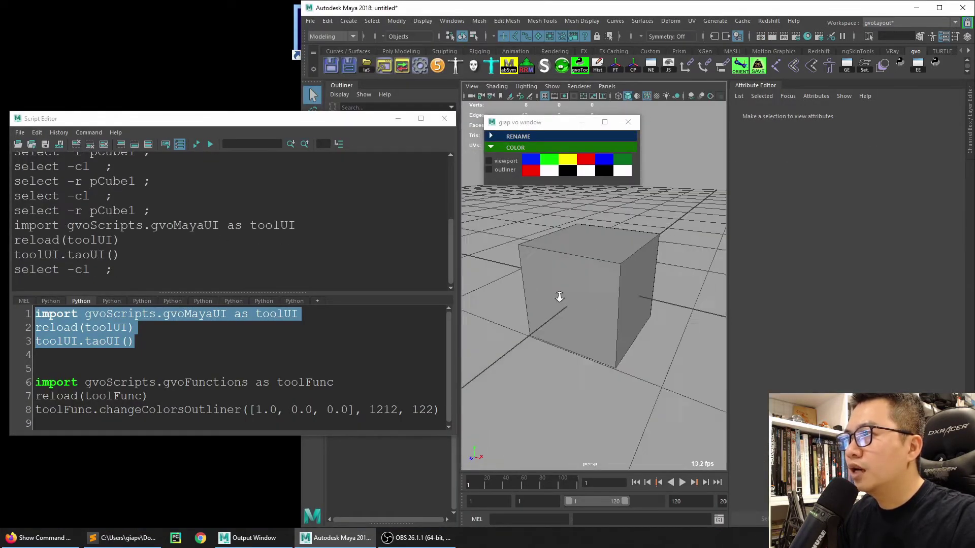
pyautogui.click(565, 306)
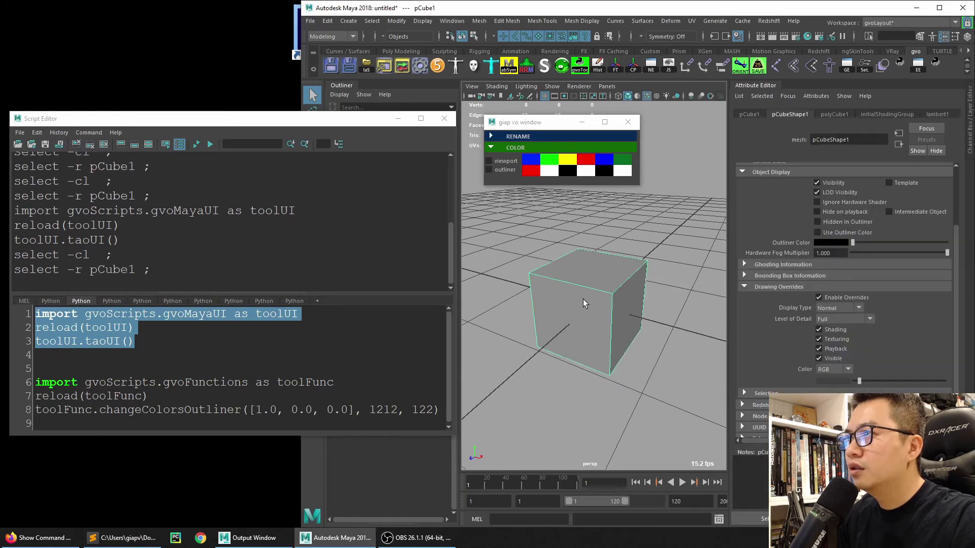
pyautogui.click(573, 162)
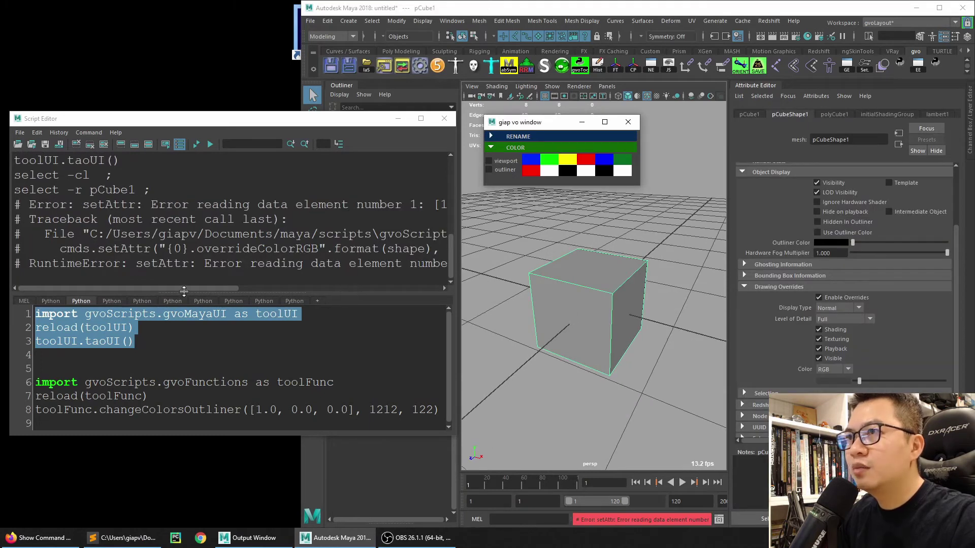
pyautogui.moveTo(186, 288); pyautogui.dragTo(315, 304)
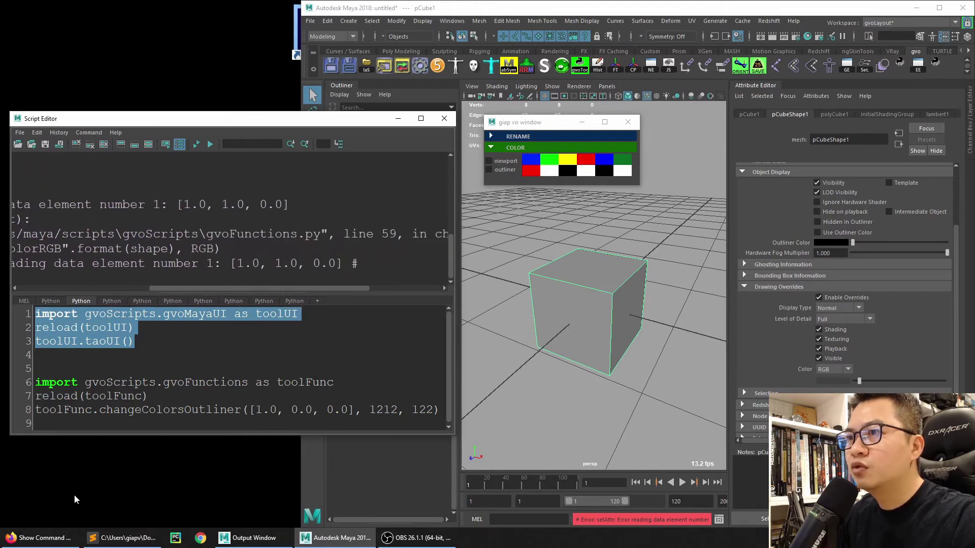
pyautogui.click(150, 538)
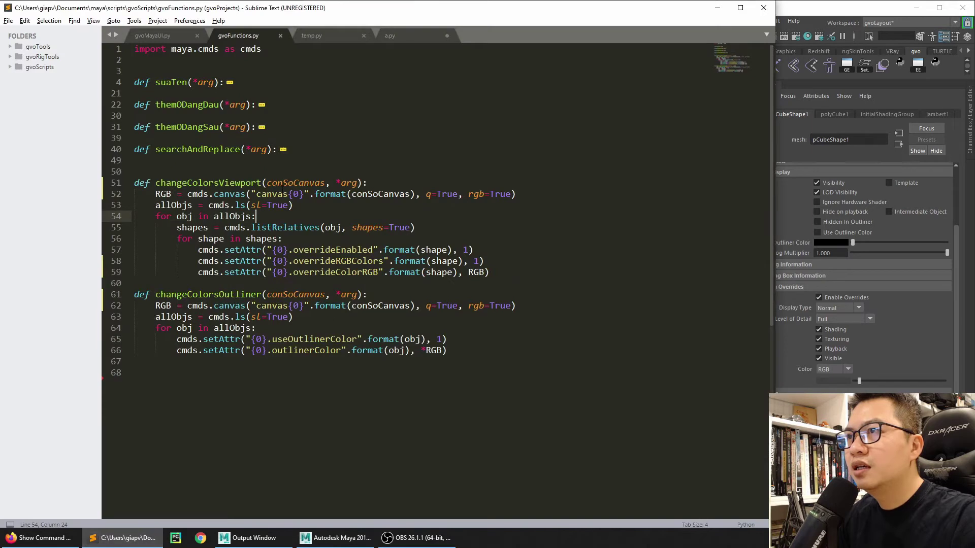
# - Insert an asterisk so line 59 passes *RGB, then save gvoFunctions.py
pyautogui.click(113, 273)
pyautogui.click(378, 261)
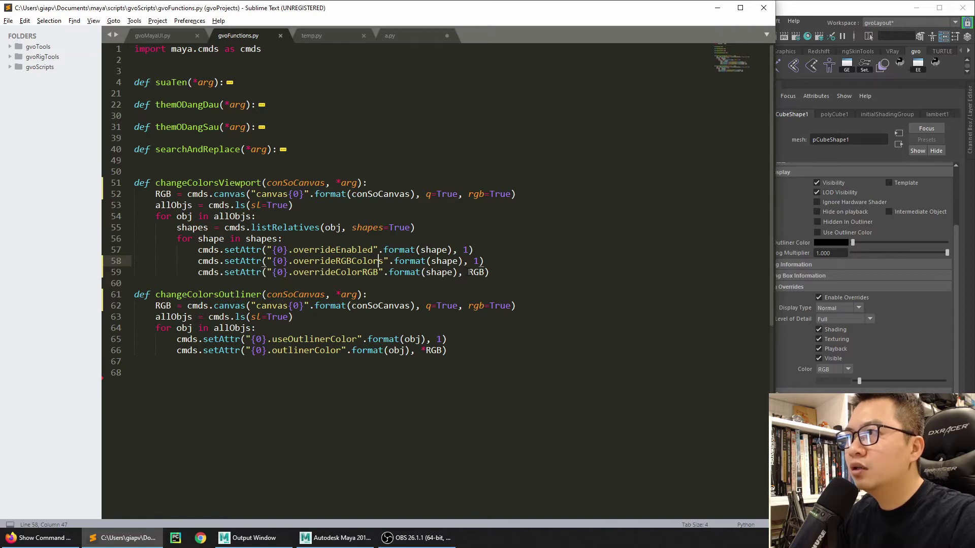
pyautogui.moveTo(469, 272); pyautogui.dragTo(479, 273)
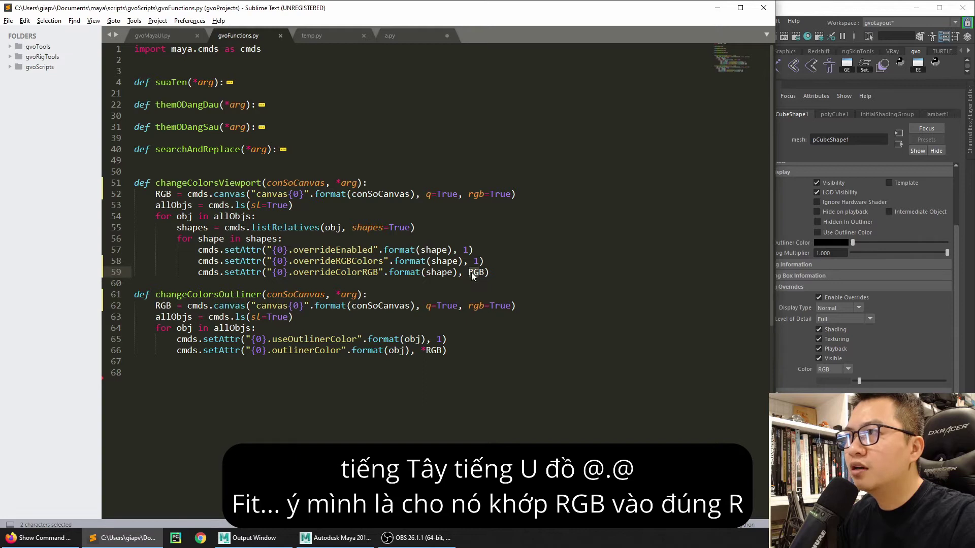
pyautogui.press('Left')
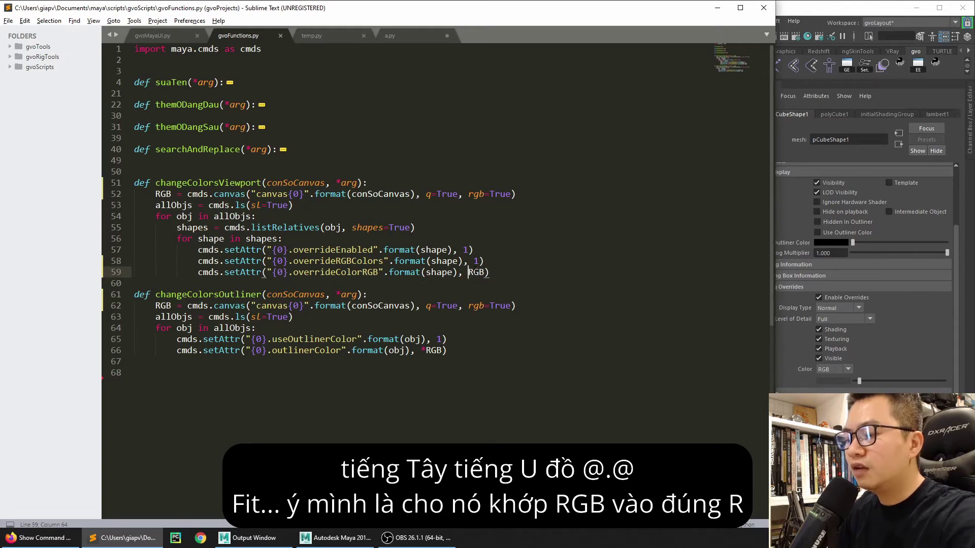
pyautogui.write('*')
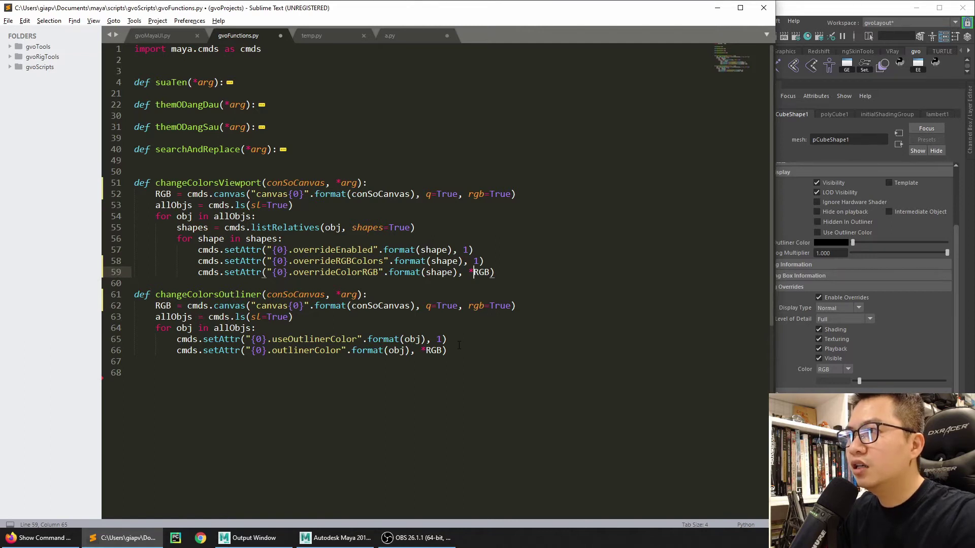
pyautogui.hotkey('ctrl', 's')
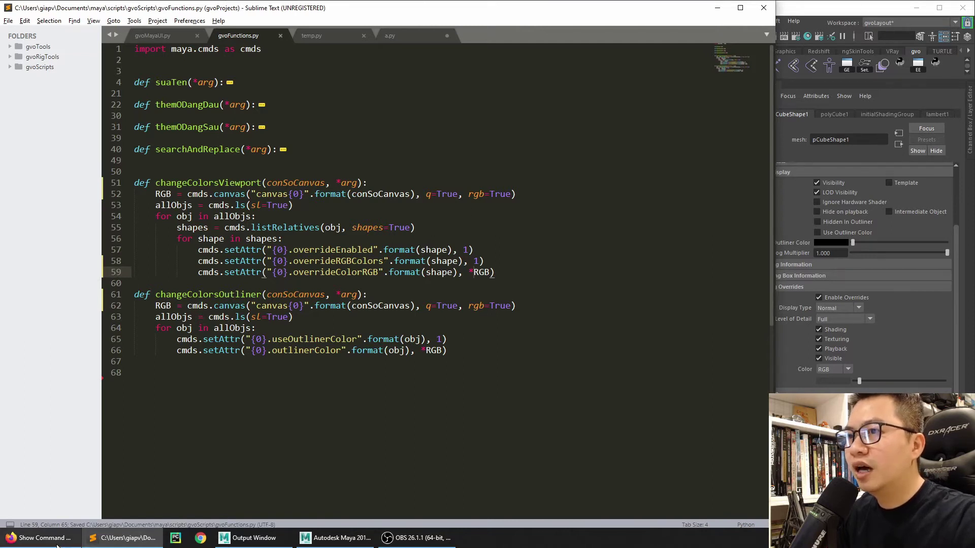
pyautogui.click(336, 538)
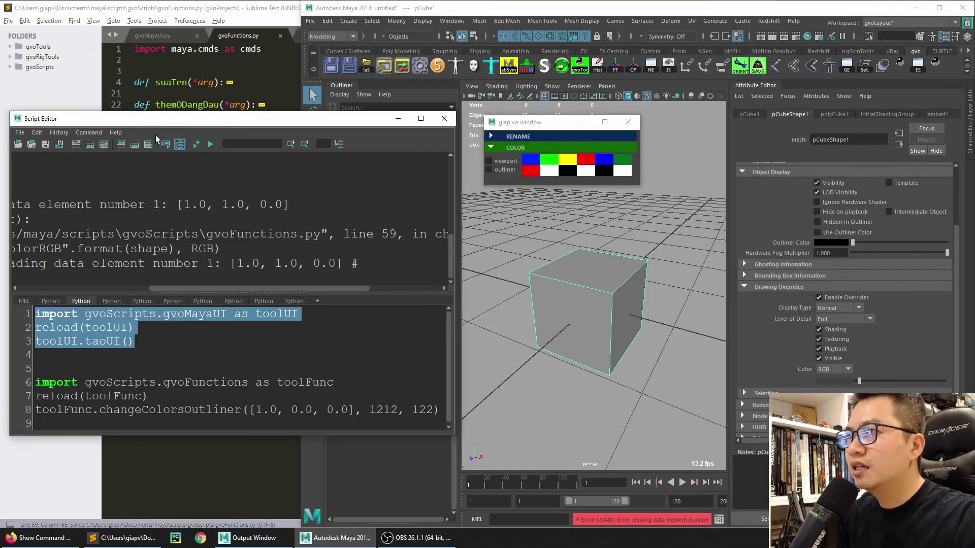
# - Clear the old error output and rerun the toolUI code to rebuild the giap vo window
pyautogui.hotkey('ctrl', 'Return')
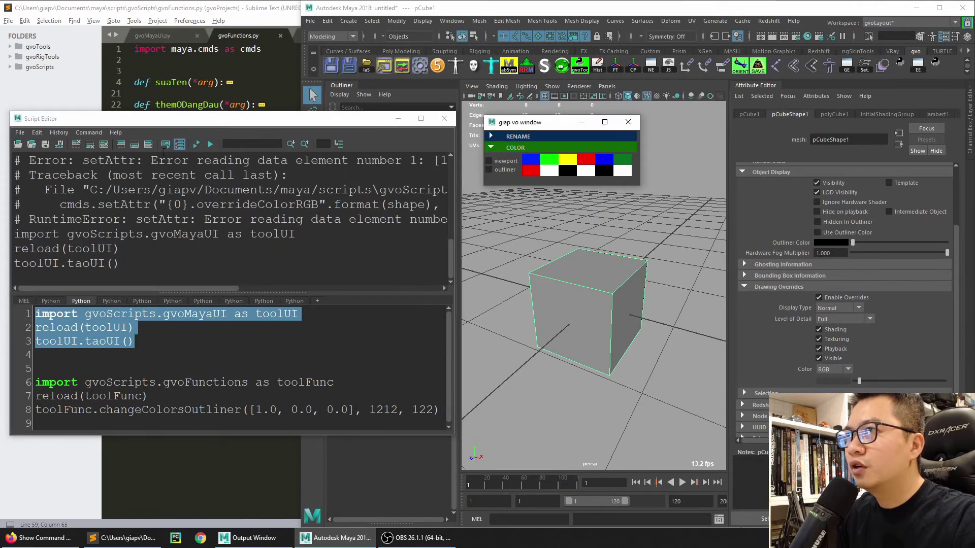
pyautogui.click(76, 145)
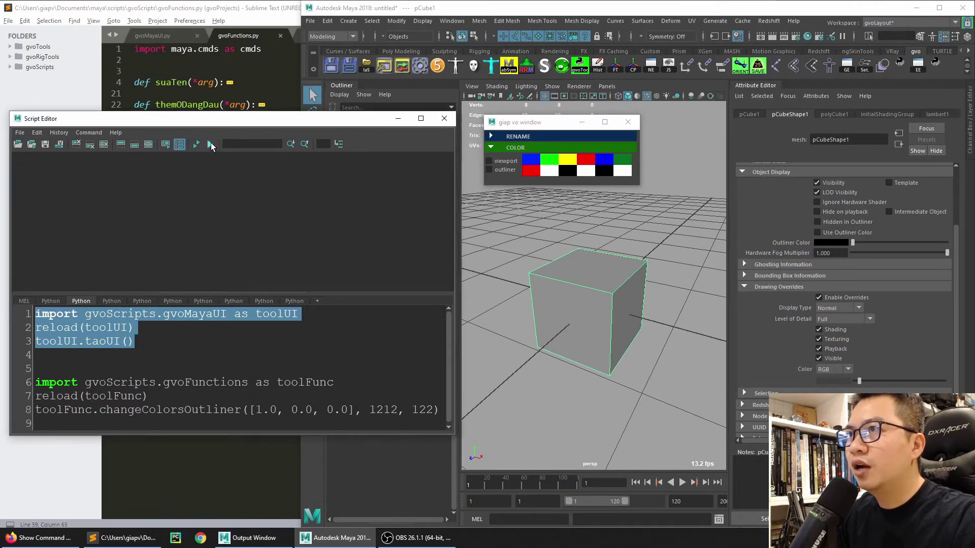
pyautogui.click(210, 144)
pyautogui.click(404, 121)
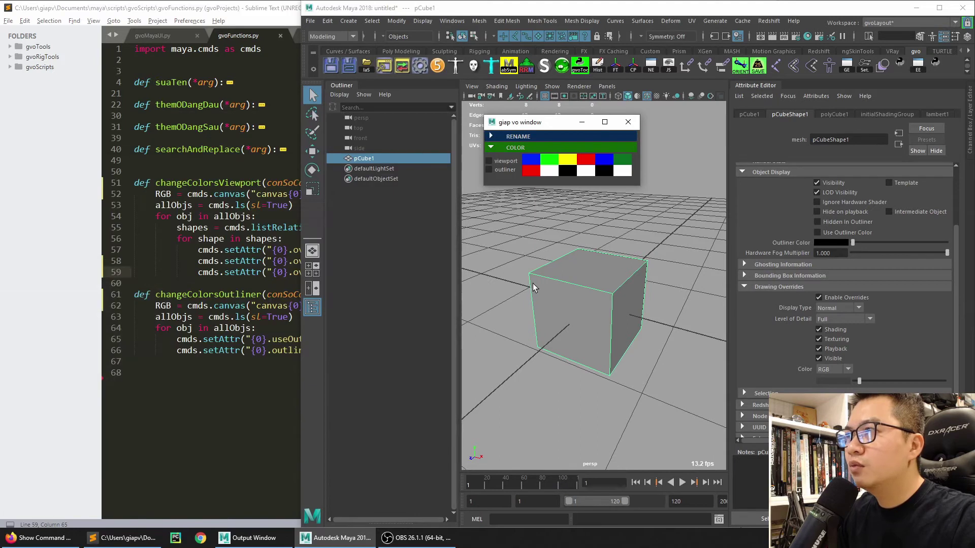
# - Apply the yellow, blue, then green swatches to pCube1, deselecting each time to check its outline
pyautogui.click(568, 162)
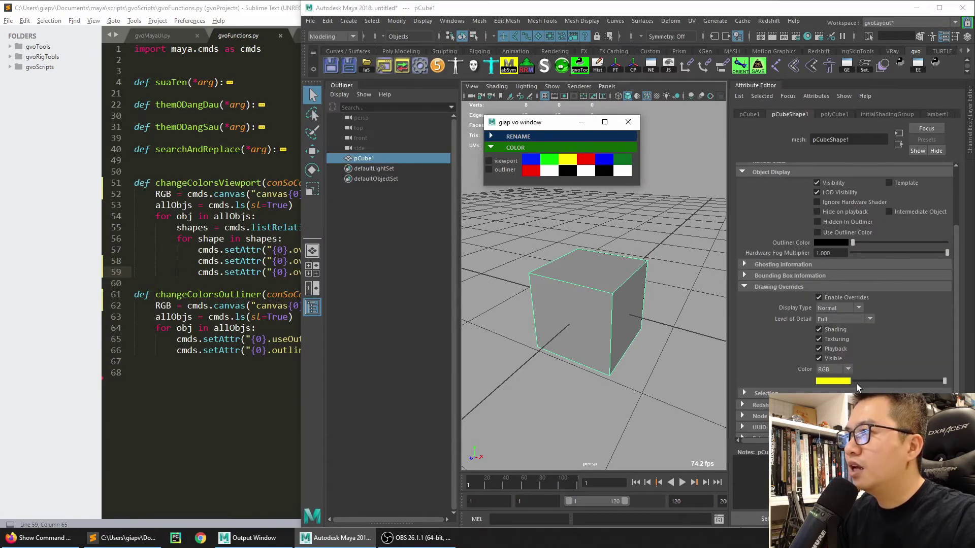
pyautogui.click(688, 219)
pyautogui.click(590, 267)
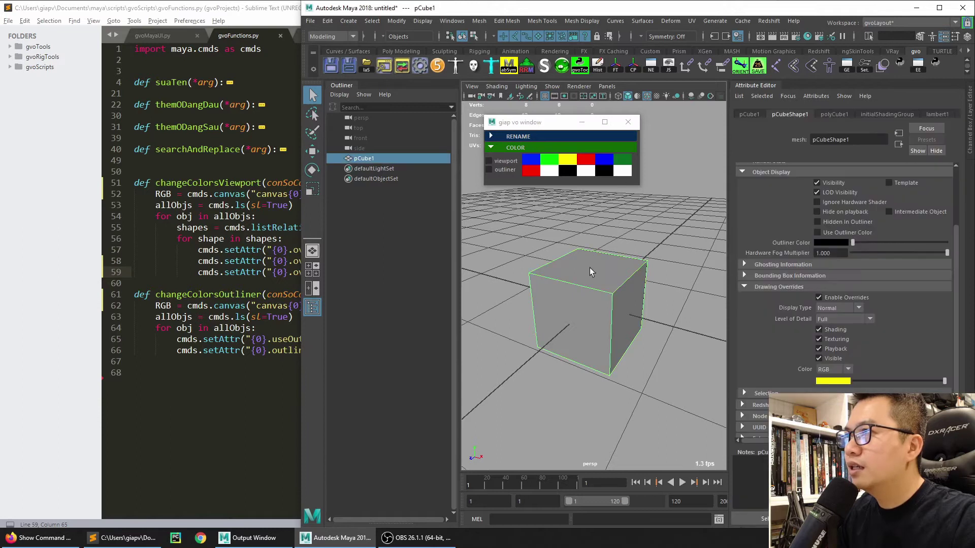
pyautogui.click(606, 161)
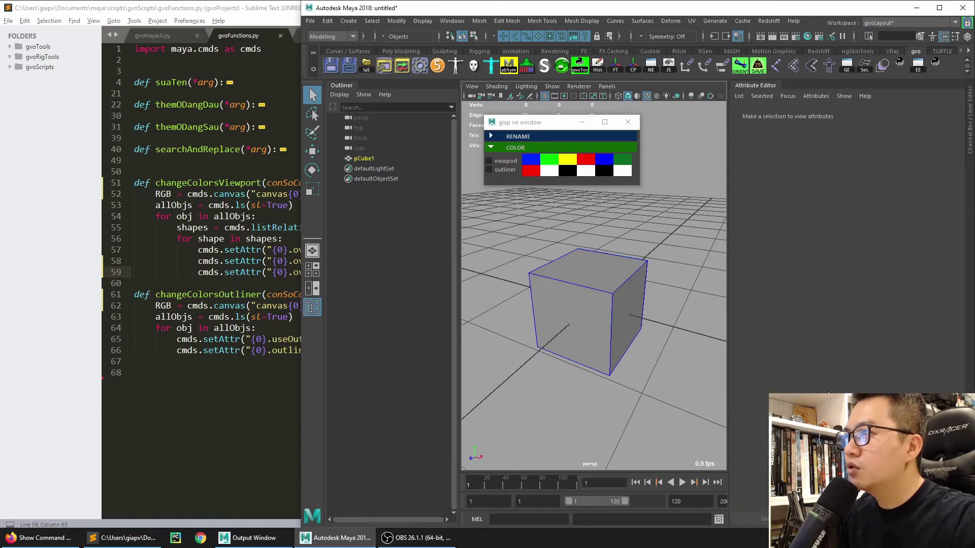
pyautogui.click(589, 305)
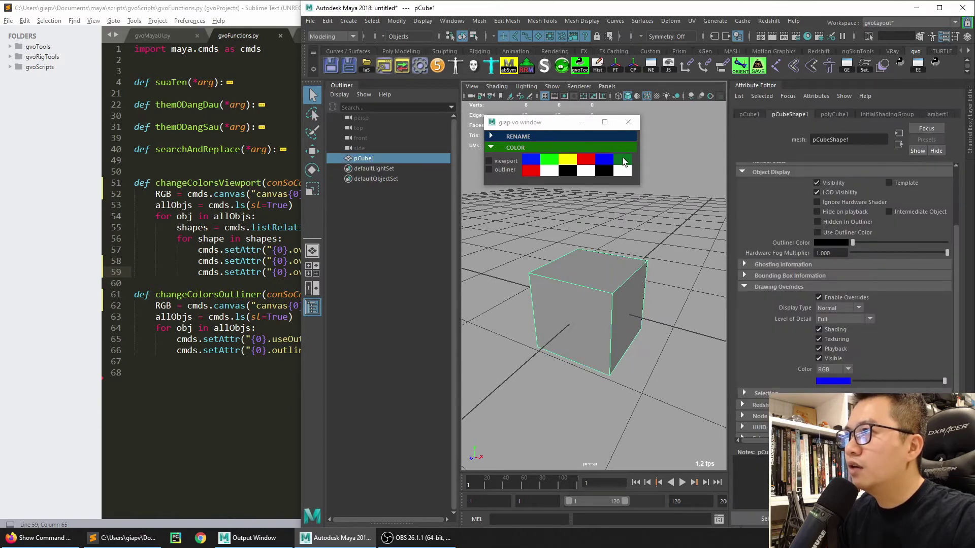
pyautogui.click(624, 160)
pyautogui.click(674, 238)
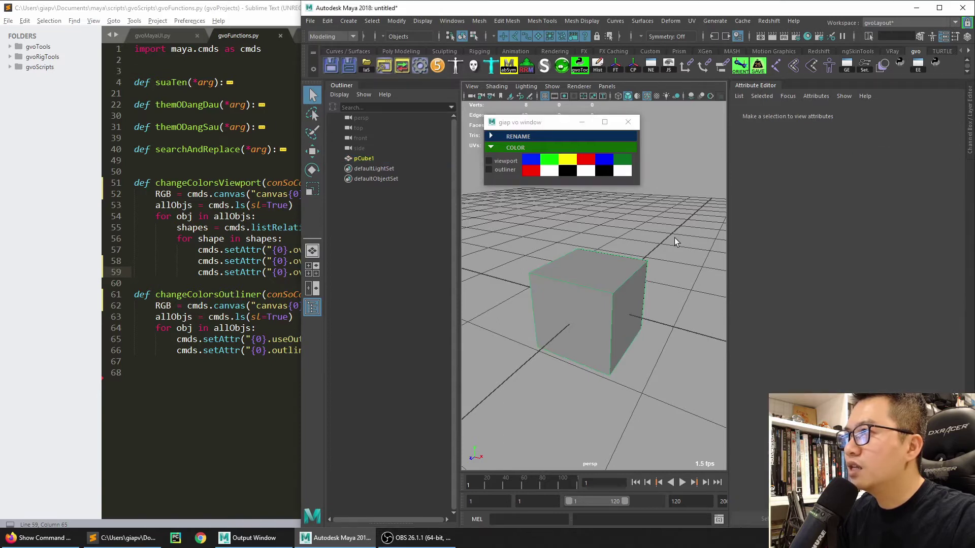
pyautogui.click(614, 262)
pyautogui.click(552, 162)
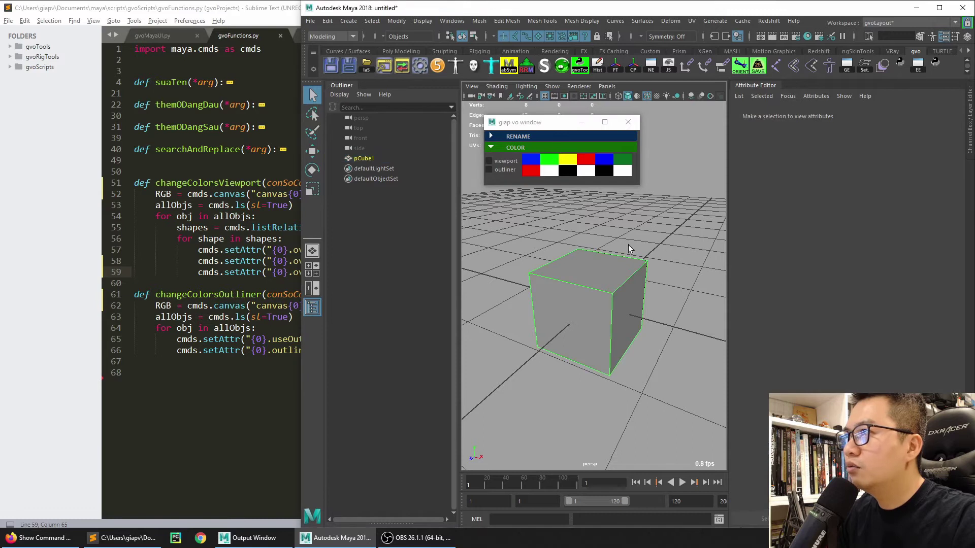
pyautogui.click(633, 212)
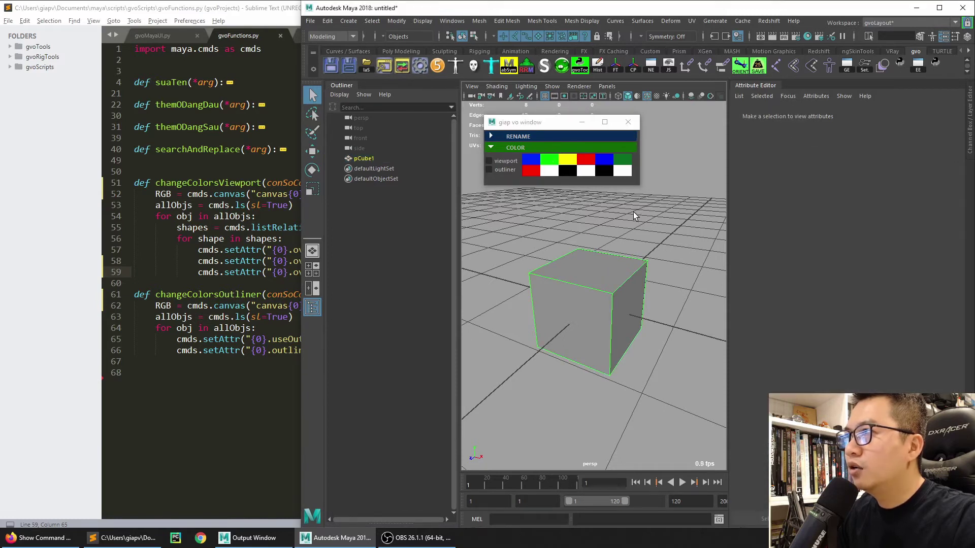
pyautogui.click(213, 217)
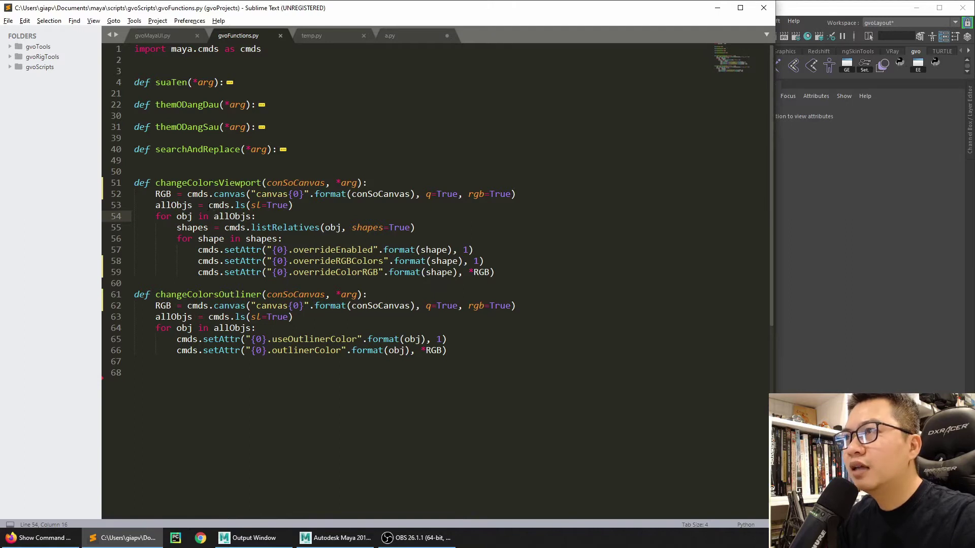
pyautogui.click(152, 36)
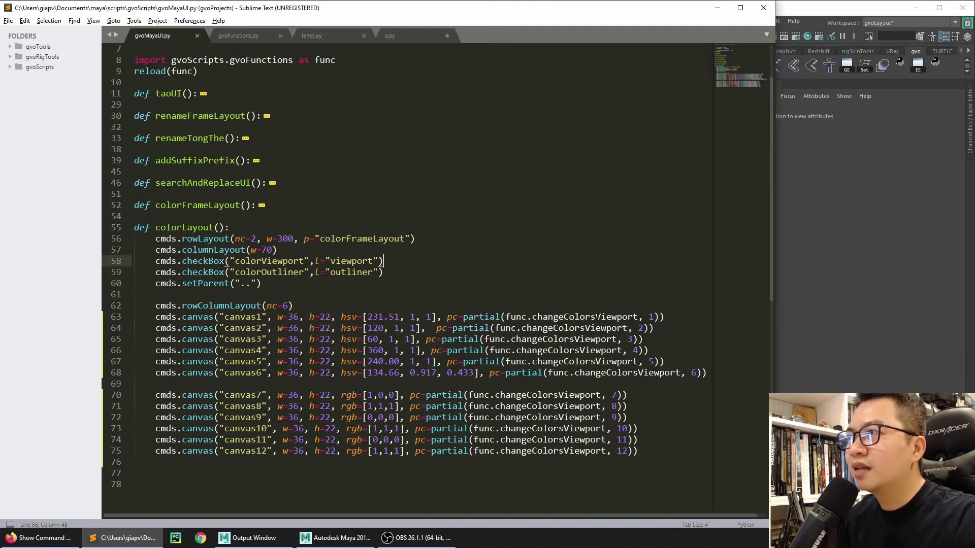
pyautogui.doubleClick(597, 317)
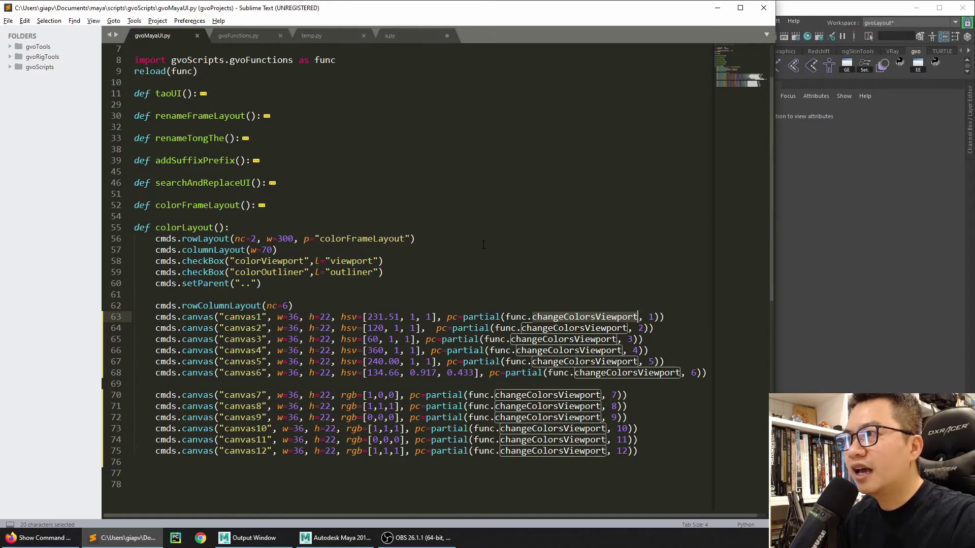
pyautogui.click(516, 243)
pyautogui.hotkey('ctrl', 'u')
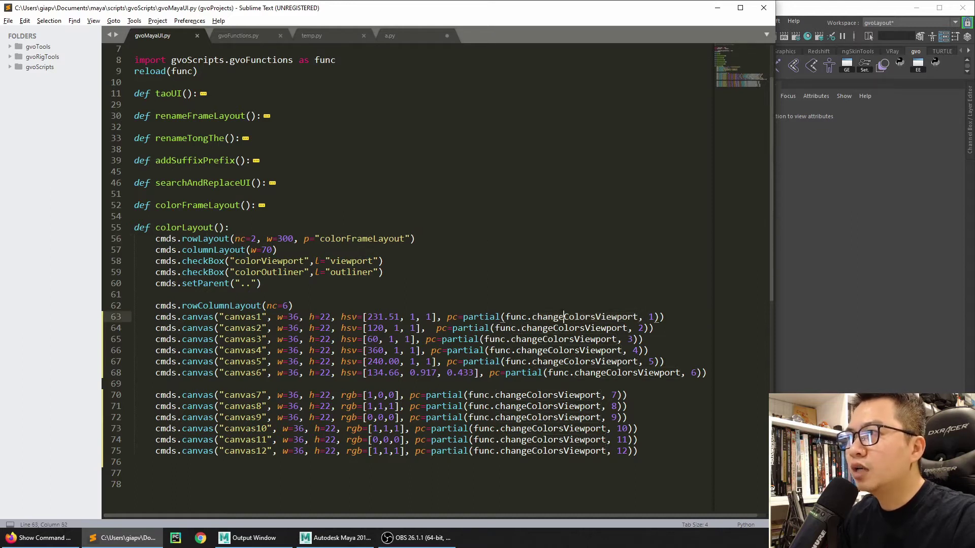
pyautogui.click(234, 36)
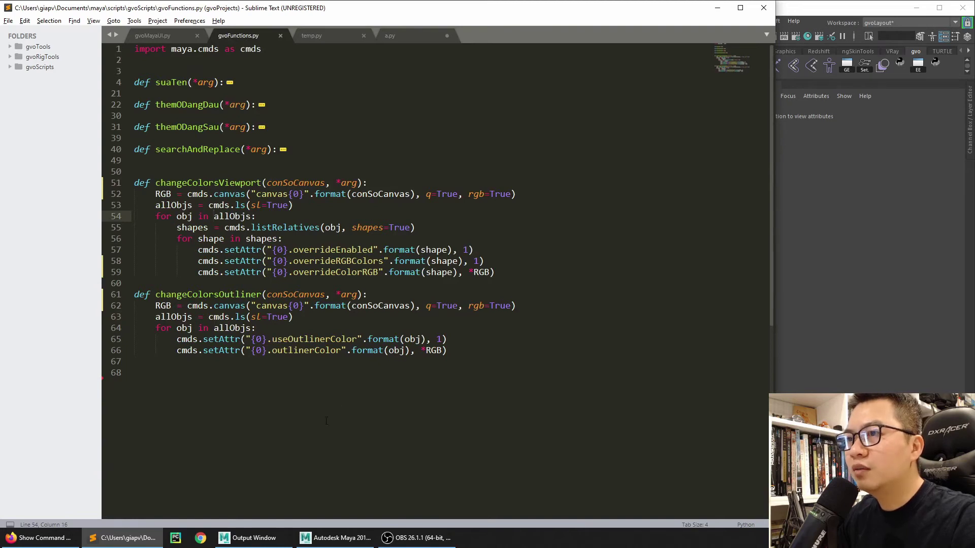
# - Nudge the giap vo window slightly up and right in Maya, then return to Sublime Text
pyautogui.hotkey('alt', 'Tab')
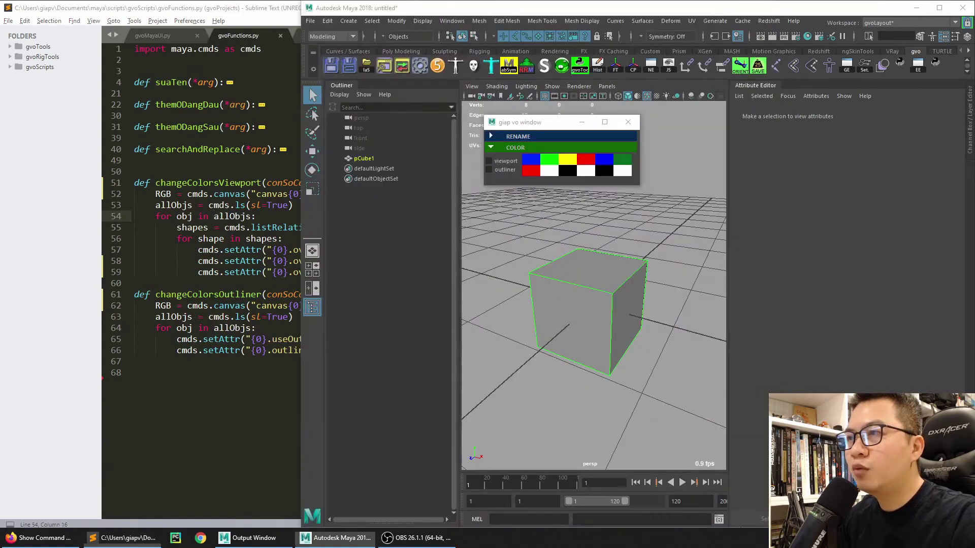
pyautogui.moveTo(539, 122); pyautogui.dragTo(546, 112)
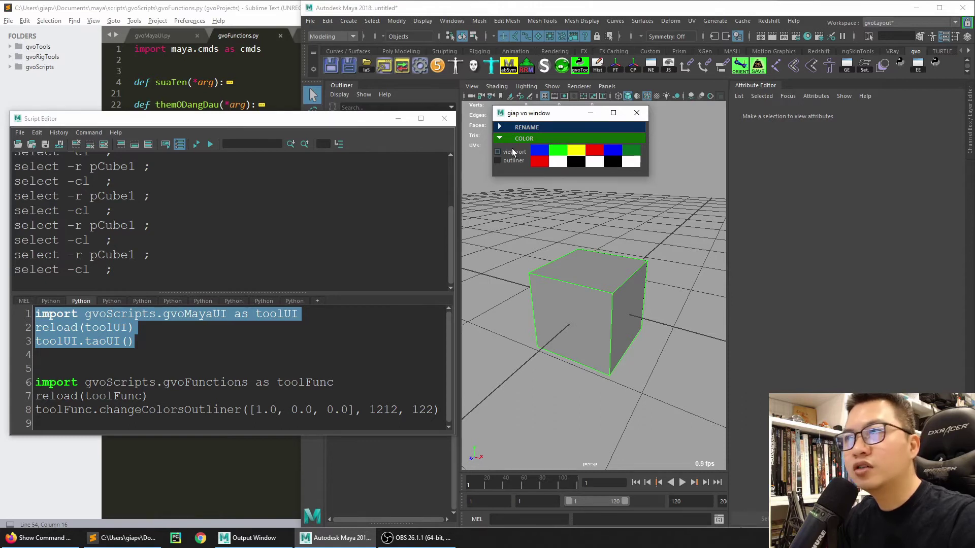
pyautogui.hotkey('alt', 'Tab')
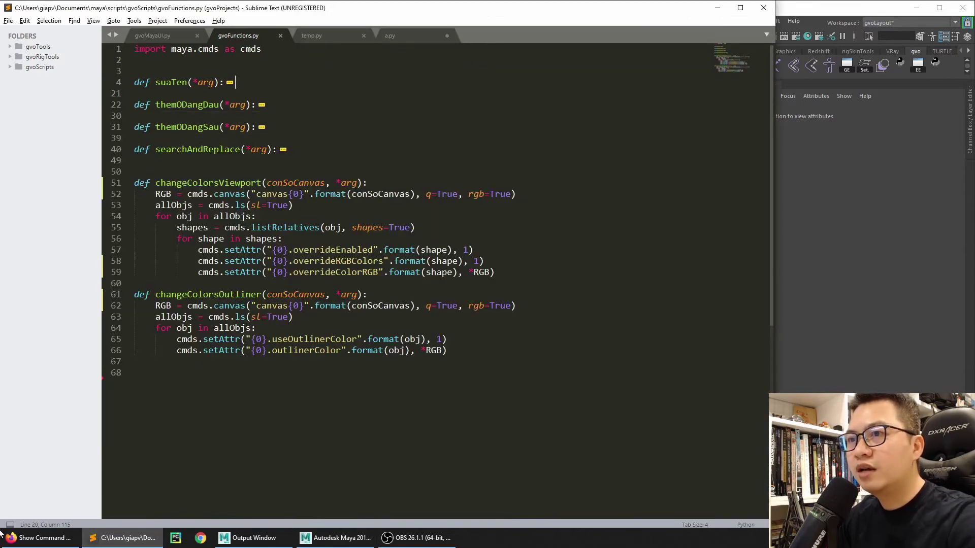
# - Open the checkBox page in the Firefox Maya command reference and scroll to its value flag
pyautogui.click(40, 538)
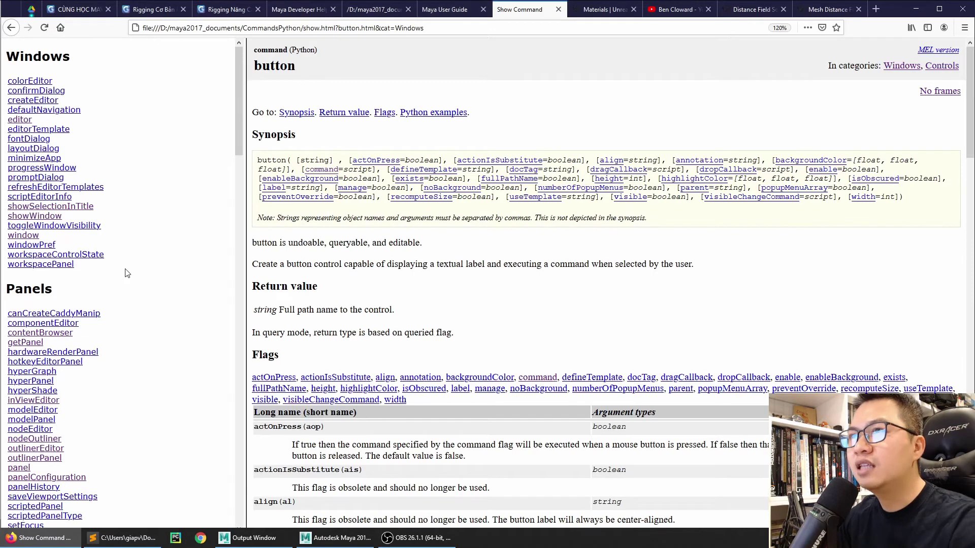
pyautogui.scroll(-4, 135, 261)
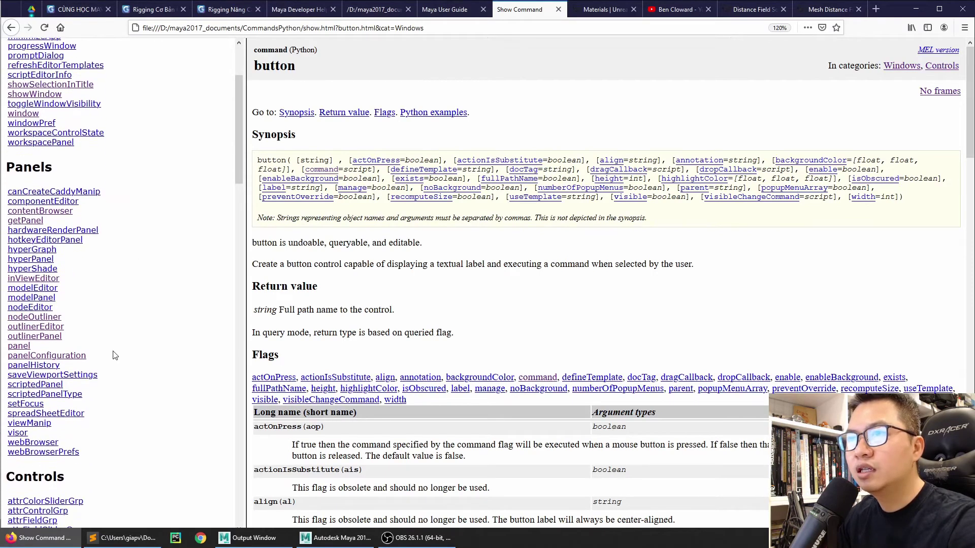
pyautogui.moveTo(241, 145); pyautogui.dragTo(239, 219)
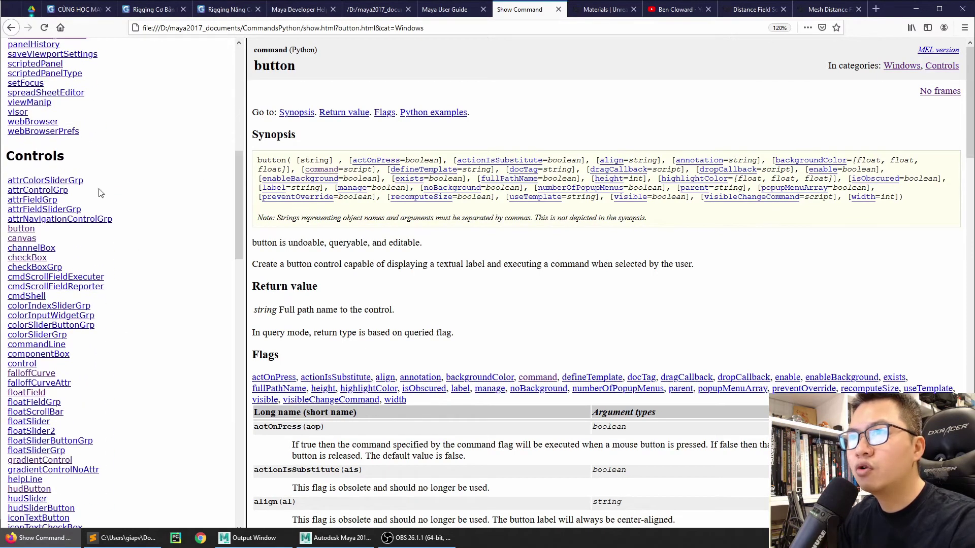
pyautogui.click(27, 258)
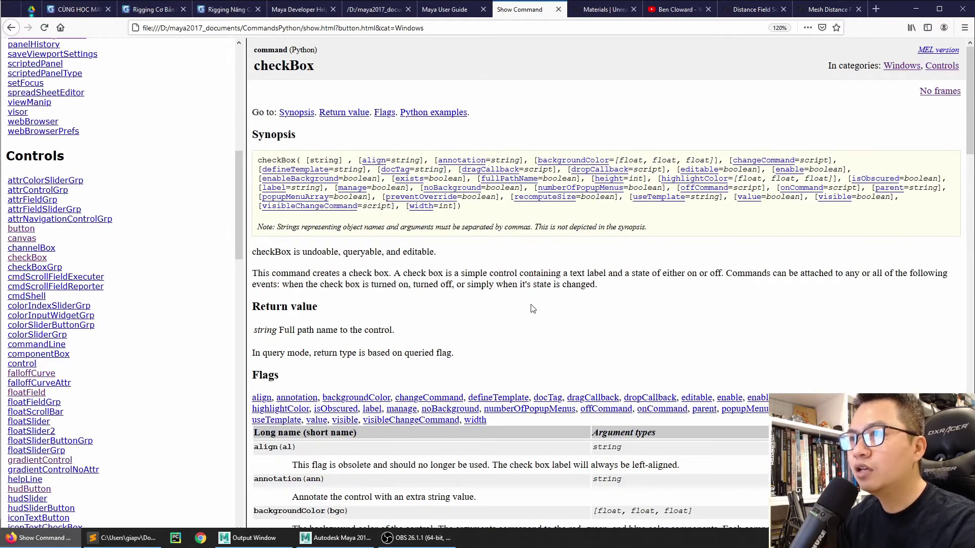
pyautogui.scroll(-3, 718, 242)
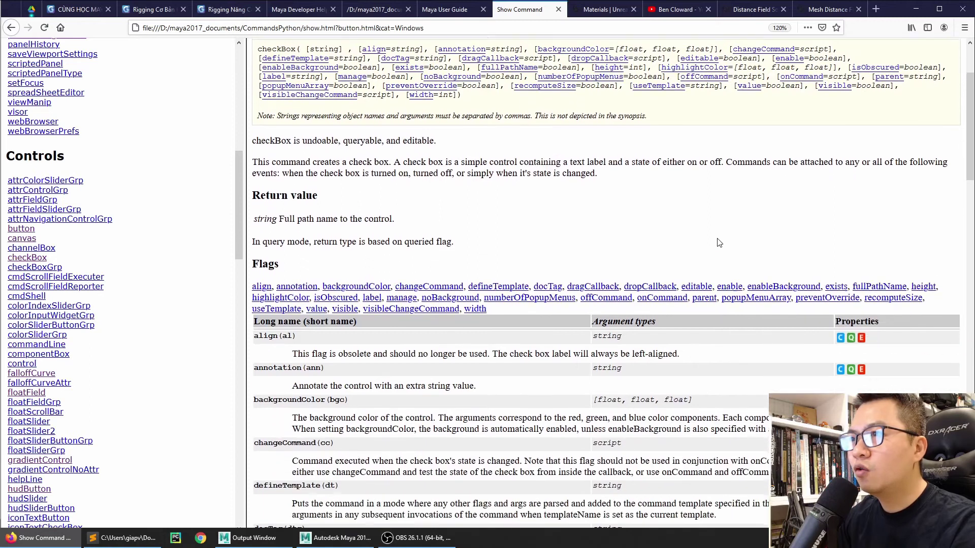
pyautogui.scroll(-3, 718, 243)
pyautogui.scroll(-15, 684, 224)
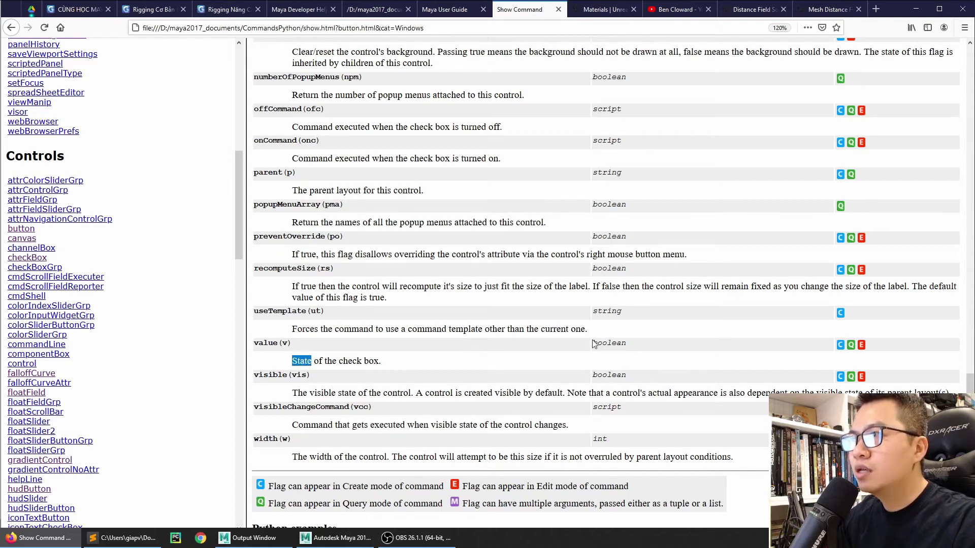
pyautogui.click(118, 539)
# - Add value=True to the viewport checkBox on line 58 of gvoMayaUI.py
pyautogui.click(170, 40)
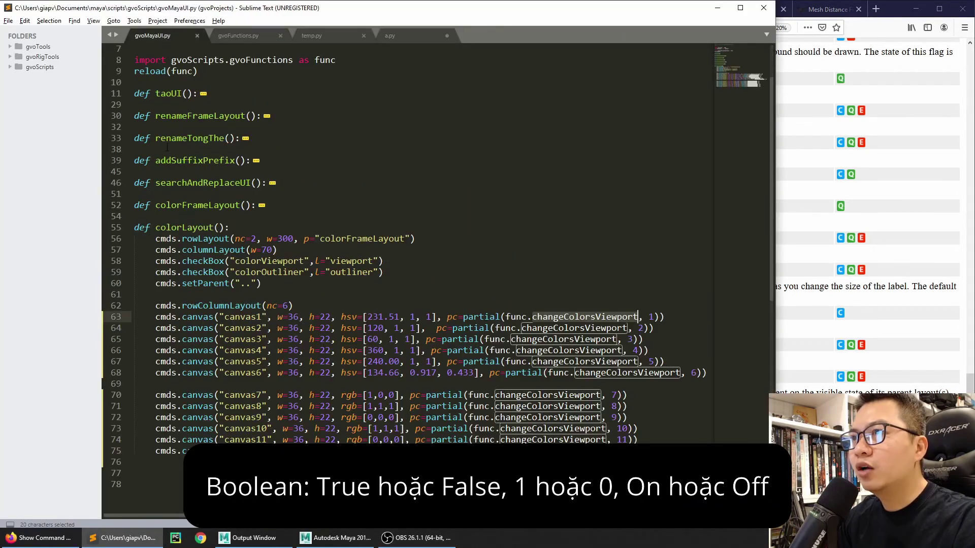
pyautogui.click(174, 273)
pyautogui.click(229, 261)
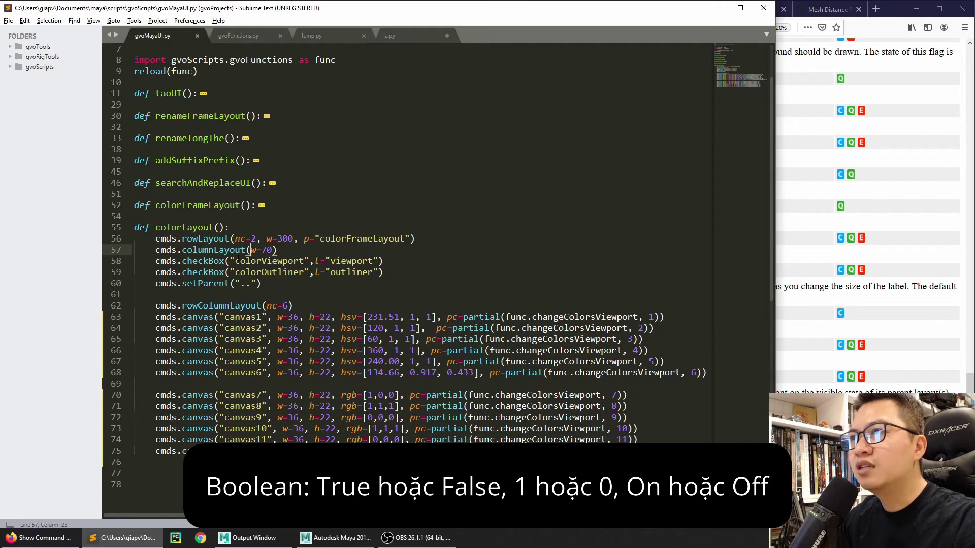
pyautogui.moveTo(230, 261)
pyautogui.mouseDown()
pyautogui.moveTo(289, 261)
pyautogui.moveTo(230, 261)
pyautogui.mouseUp()
pyautogui.click(314, 261)
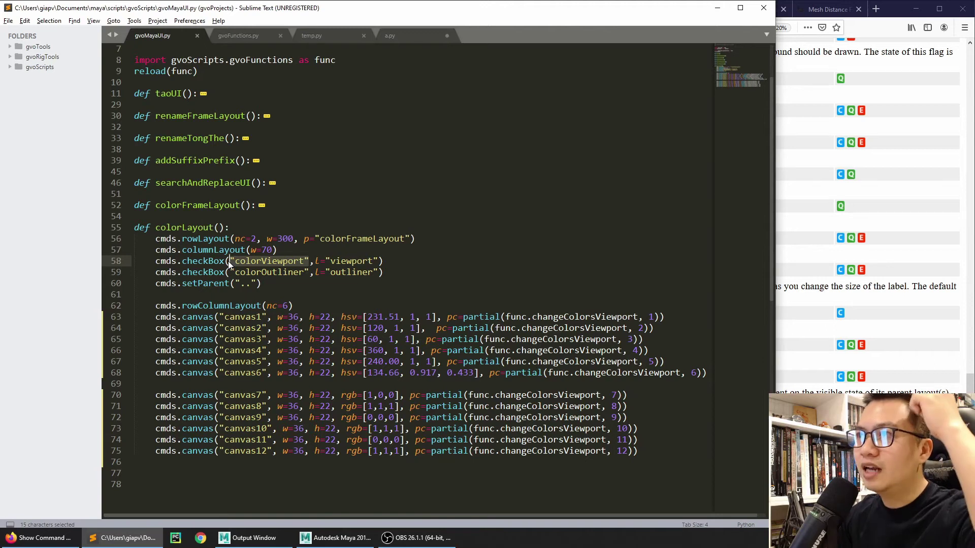
pyautogui.click(378, 262)
pyautogui.write(',')
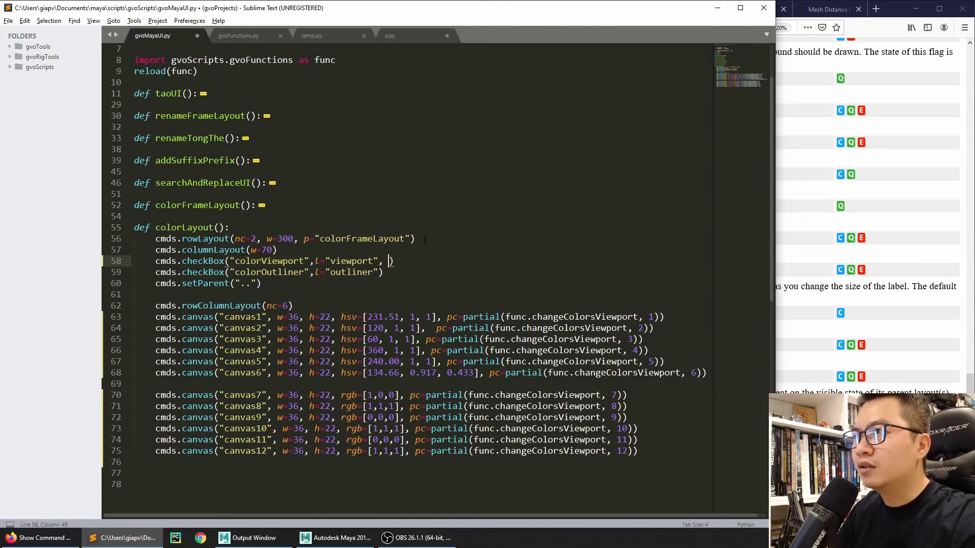
pyautogui.click(867, 287)
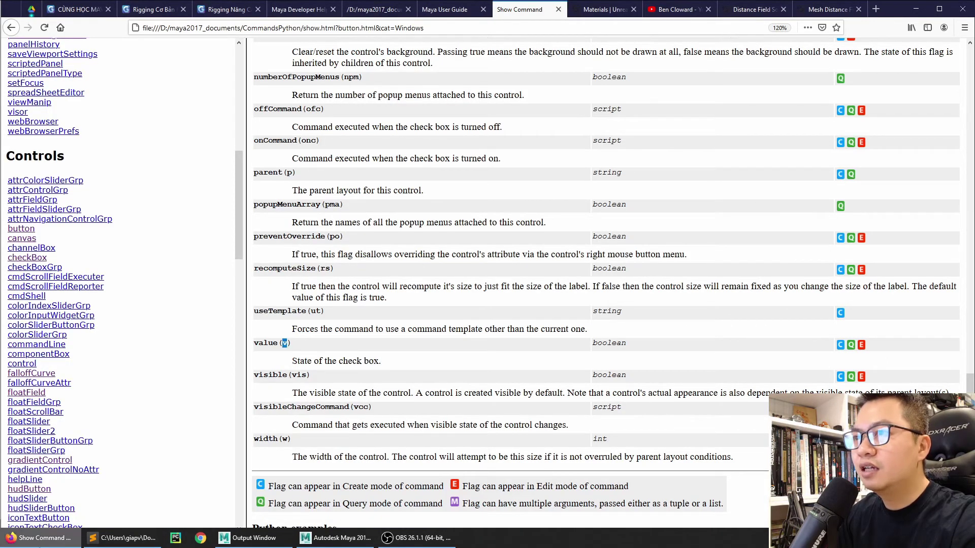
pyautogui.click(124, 538)
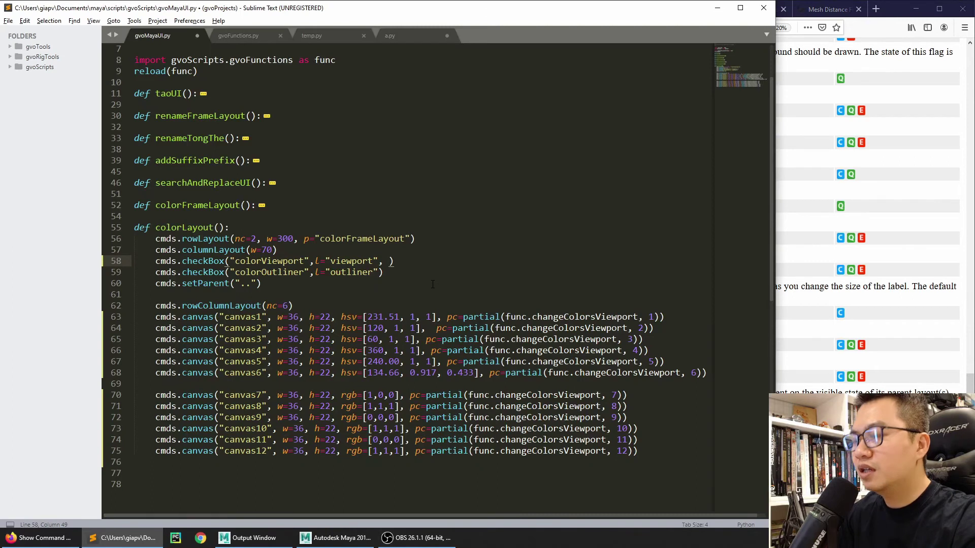
pyautogui.write('value=T')
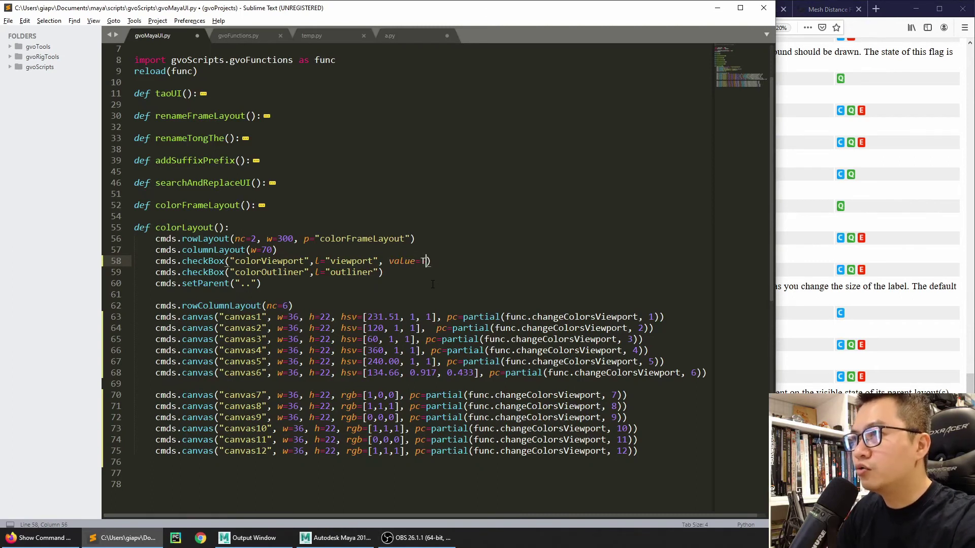
pyautogui.write('rue')
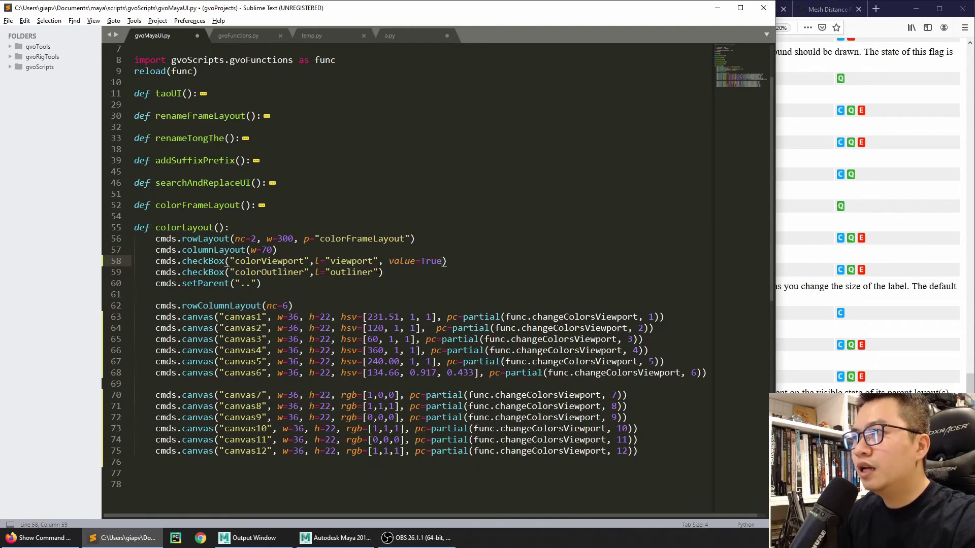
# - Add value=False to the outliner checkBox on line 59 and save the file
pyautogui.press('Down')
pyautogui.press('Left')
pyautogui.write(', va;')
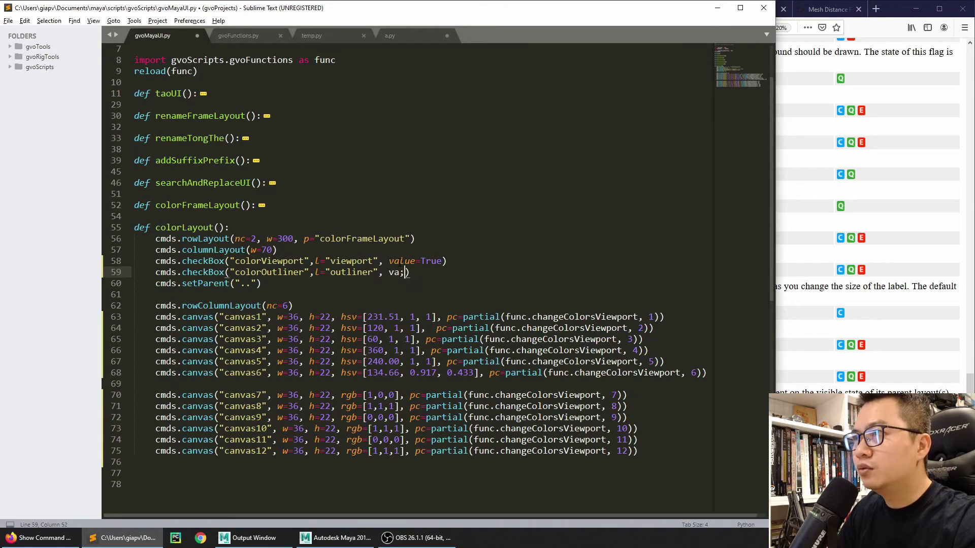
pyautogui.press('BackSpace')
pyautogui.write('u')
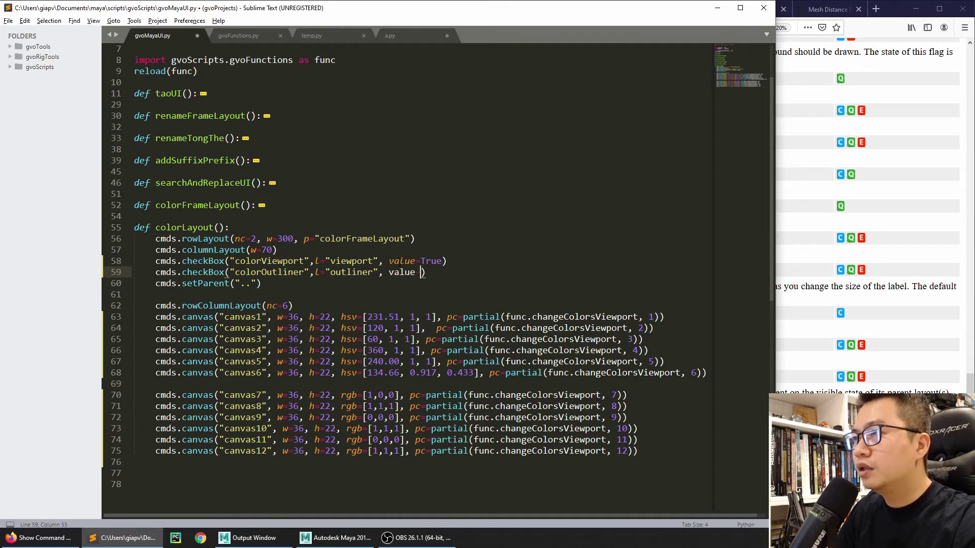
pyautogui.write('e=Fal')
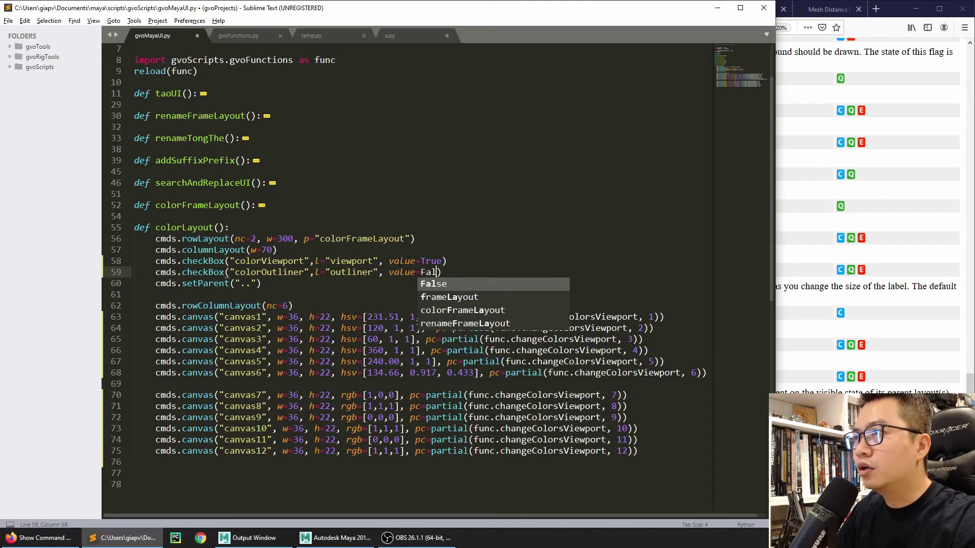
pyautogui.press('Tab')
pyautogui.hotkey('ctrl', 's')
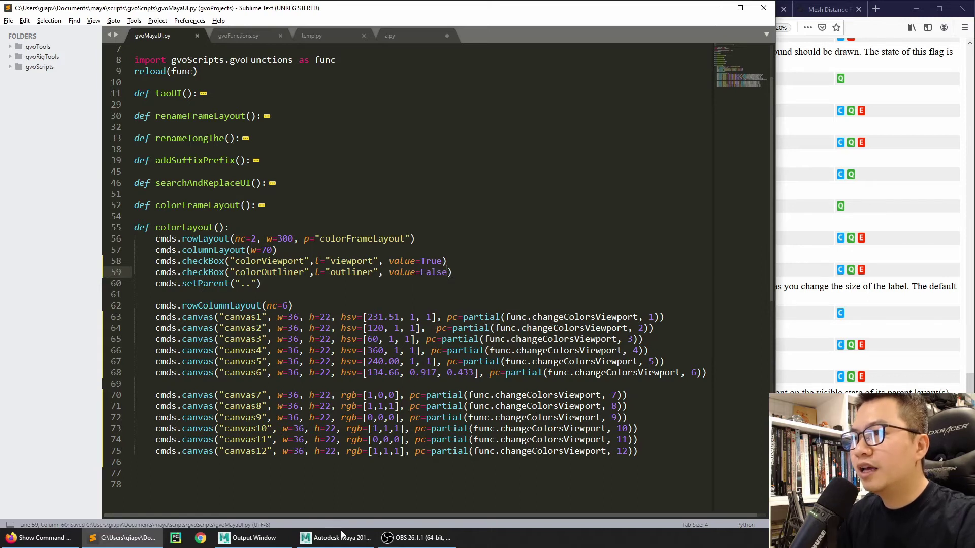
pyautogui.click(337, 538)
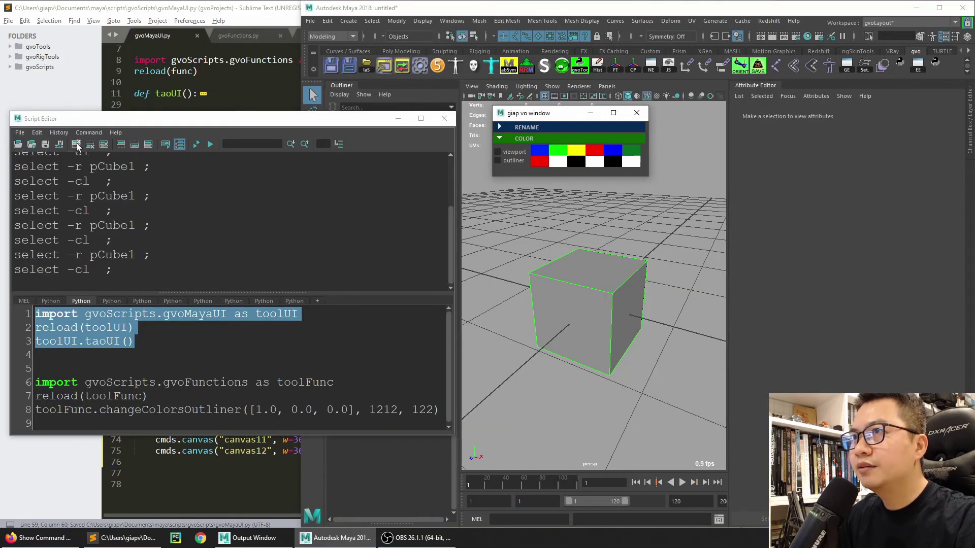
# - Rerun the UI code so the giap vo window shows viewport ticked and outliner unticked
pyautogui.click(76, 143)
pyautogui.click(210, 144)
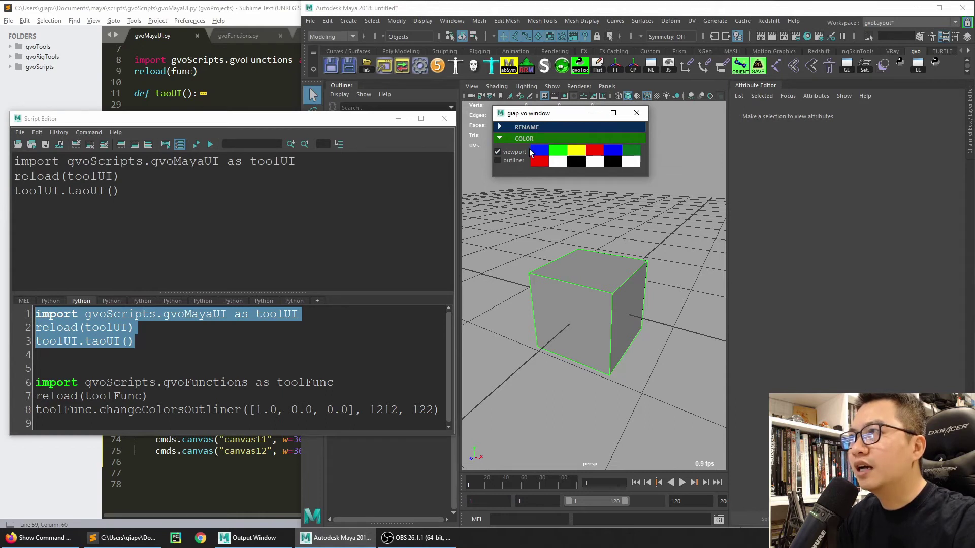
pyautogui.click(271, 86)
pyautogui.click(239, 35)
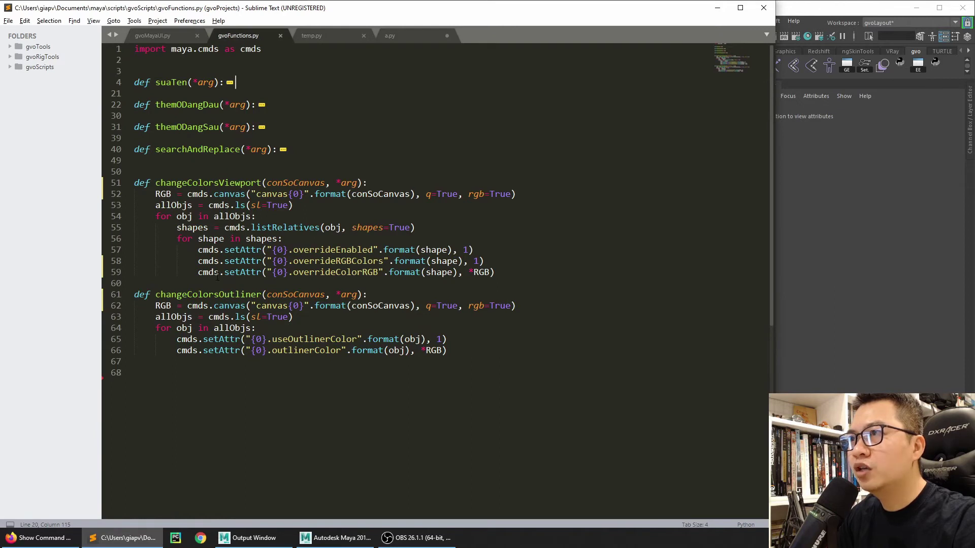
# - Define a new function changeColorGeneral(conSoCanvas, *arg): below the outliner colour function
pyautogui.click(460, 349)
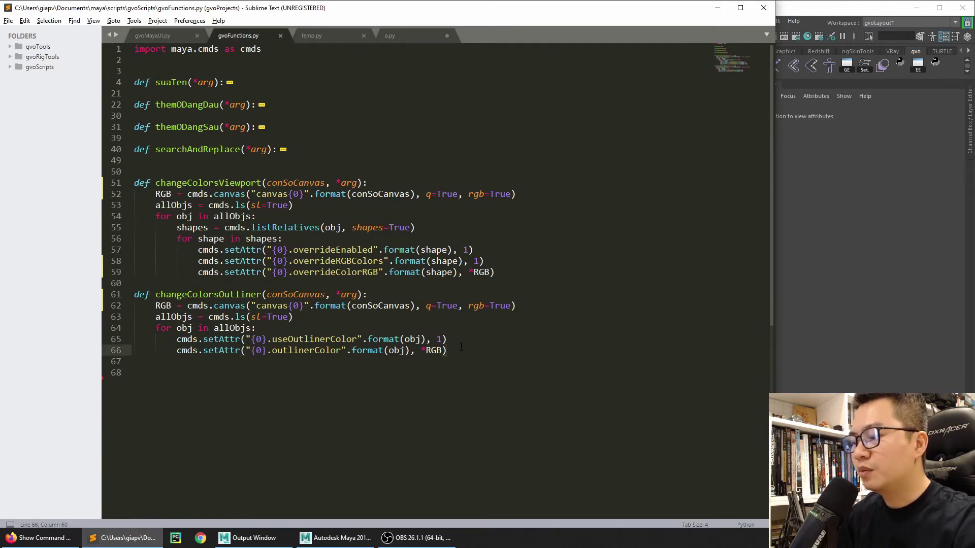
pyautogui.press('Return')
pyautogui.press('Return')
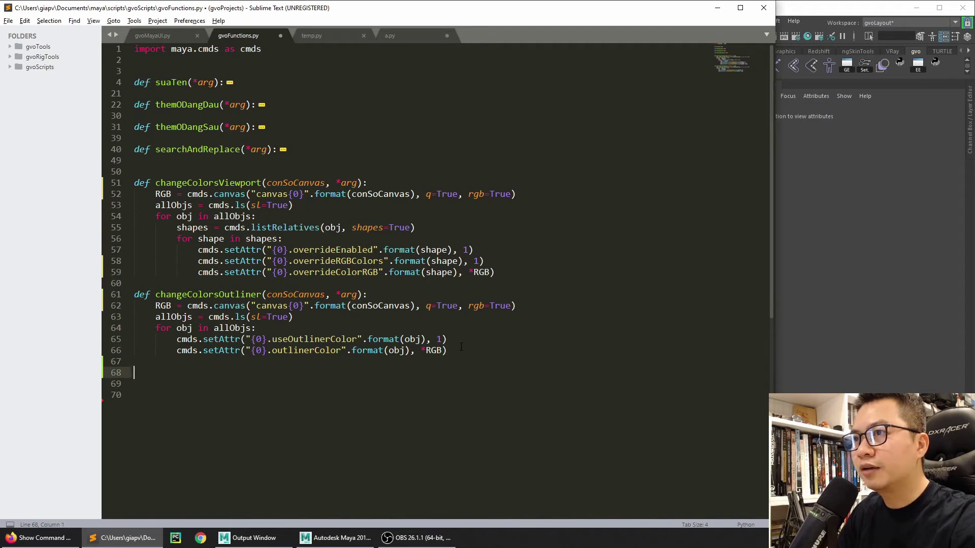
pyautogui.write('def')
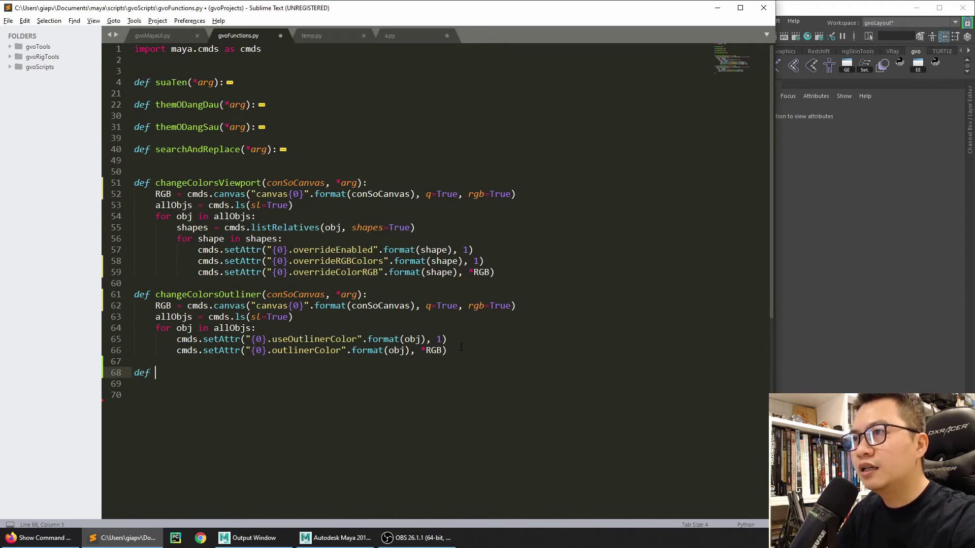
pyautogui.write(' changeColorG')
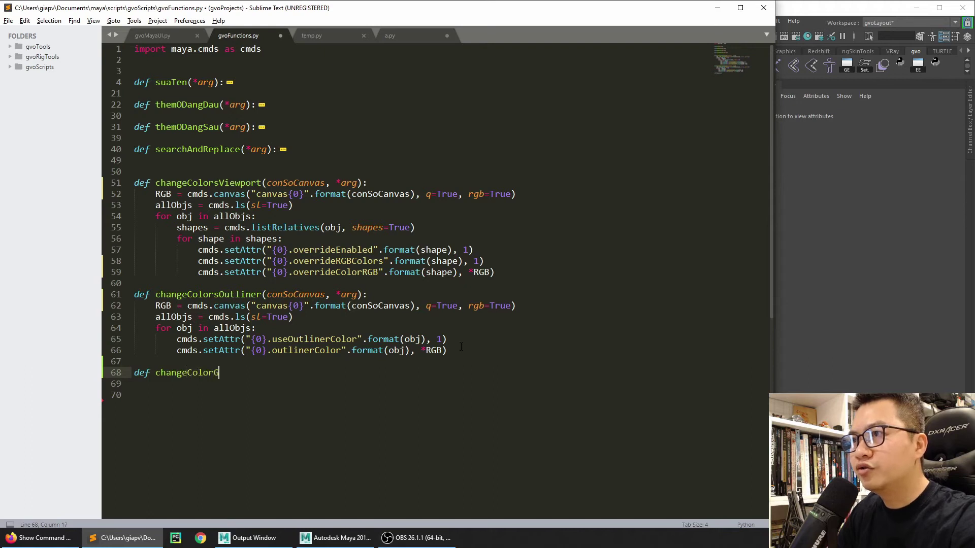
pyautogui.write('eneral()')
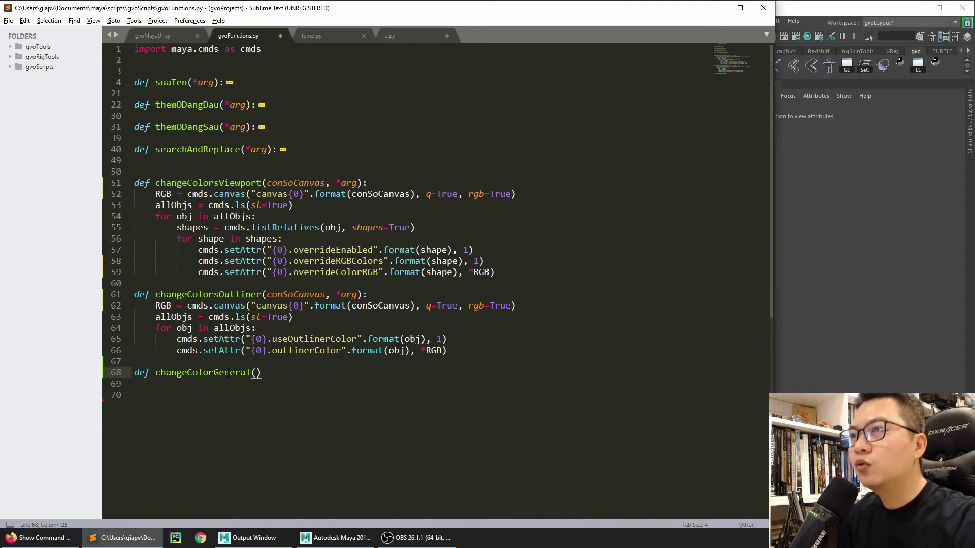
pyautogui.doubleClick(301, 295)
pyautogui.hotkey('ctrl', 'c')
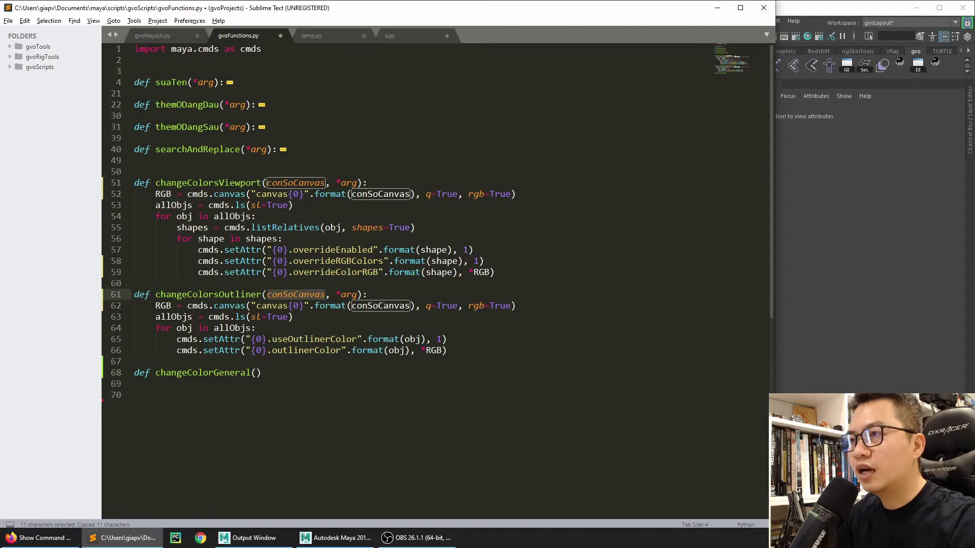
pyautogui.hotkey('ctrl', 'v')
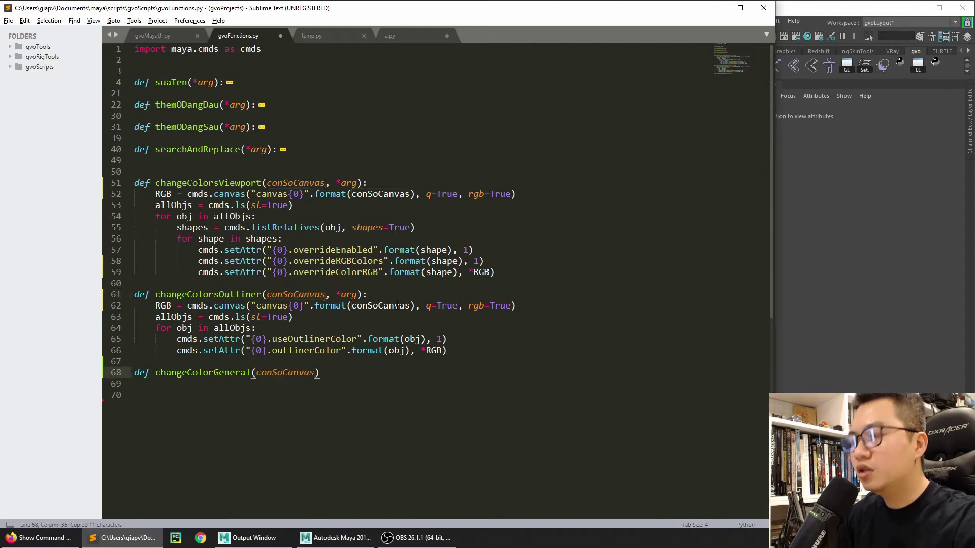
pyautogui.write('. *arg')
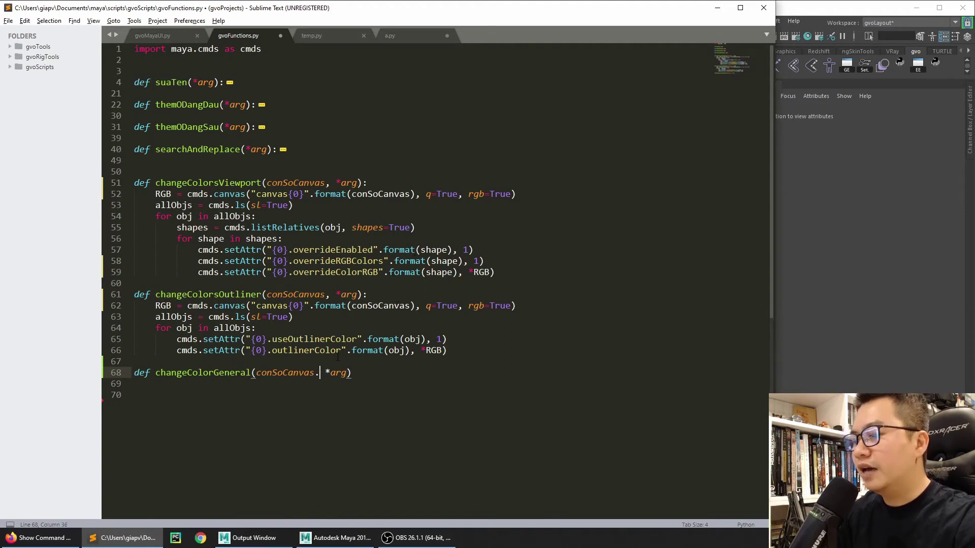
pyautogui.press('BackSpace')
pyautogui.write(',')
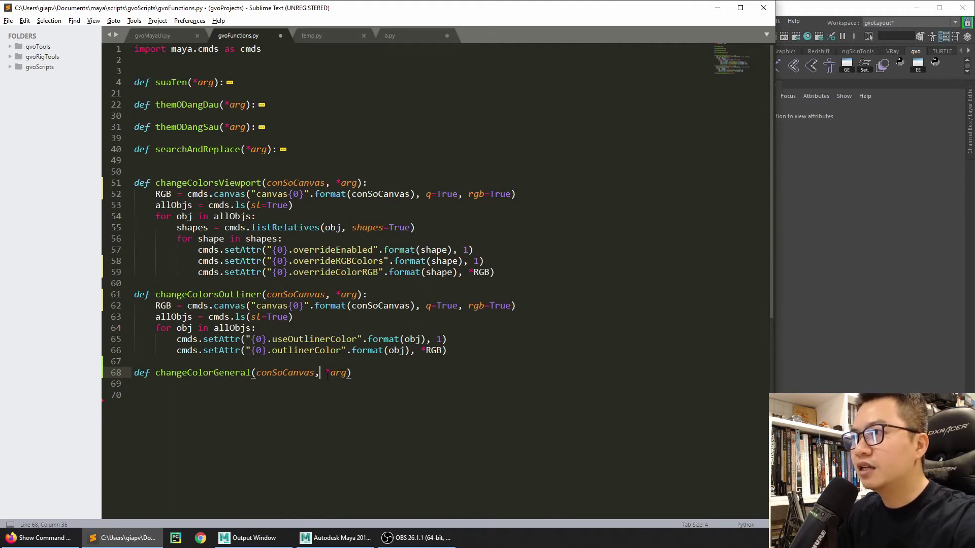
pyautogui.moveTo(326, 372); pyautogui.dragTo(346, 374)
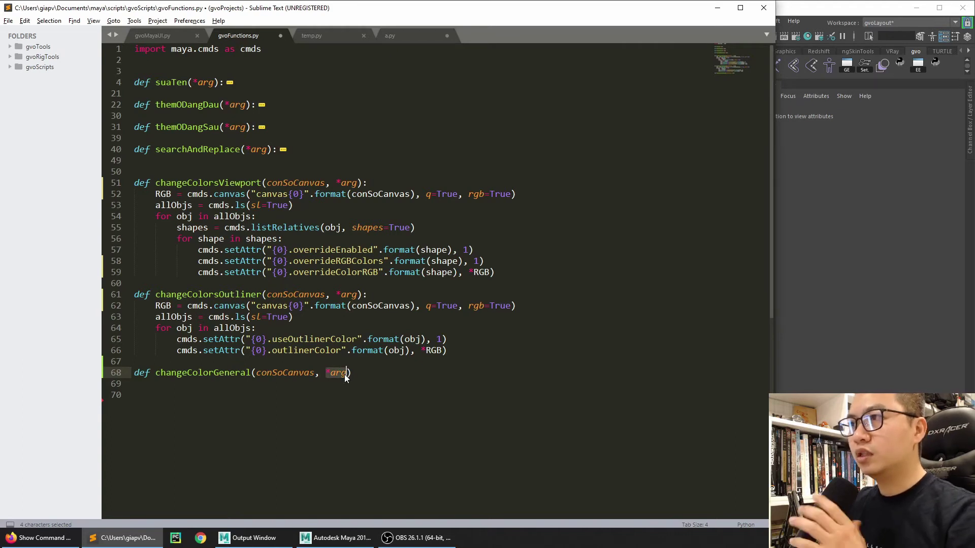
pyautogui.click(362, 373)
pyautogui.write(':')
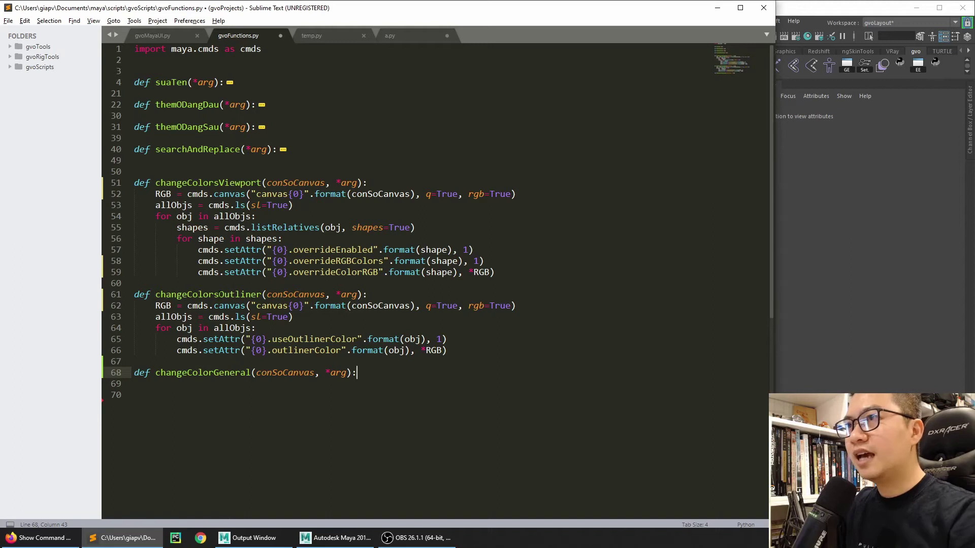
# - Add a changeColorsViewport() call inside the changeColorGeneral body
pyautogui.doubleClick(219, 295)
pyautogui.click(219, 182)
pyautogui.doubleClick(219, 183)
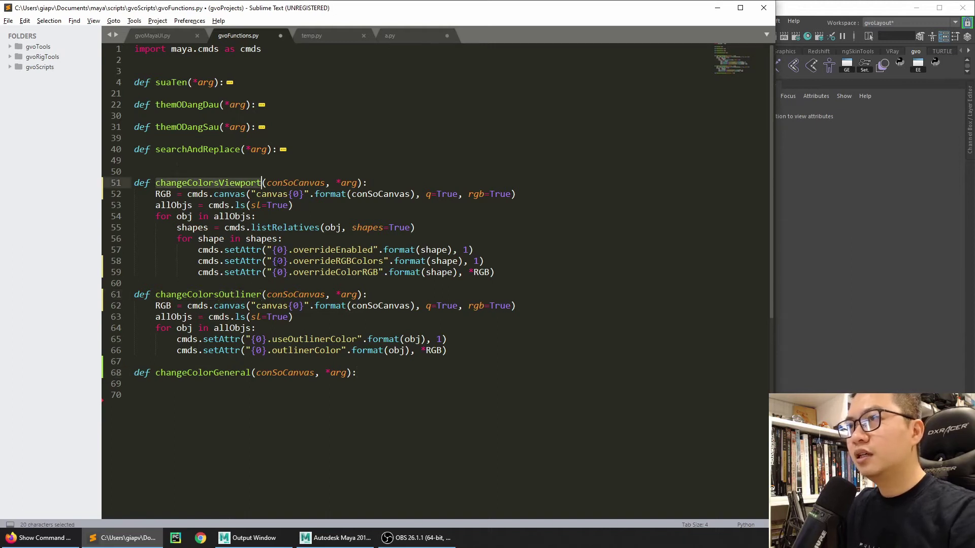
pyautogui.click(367, 377)
pyautogui.click(199, 182)
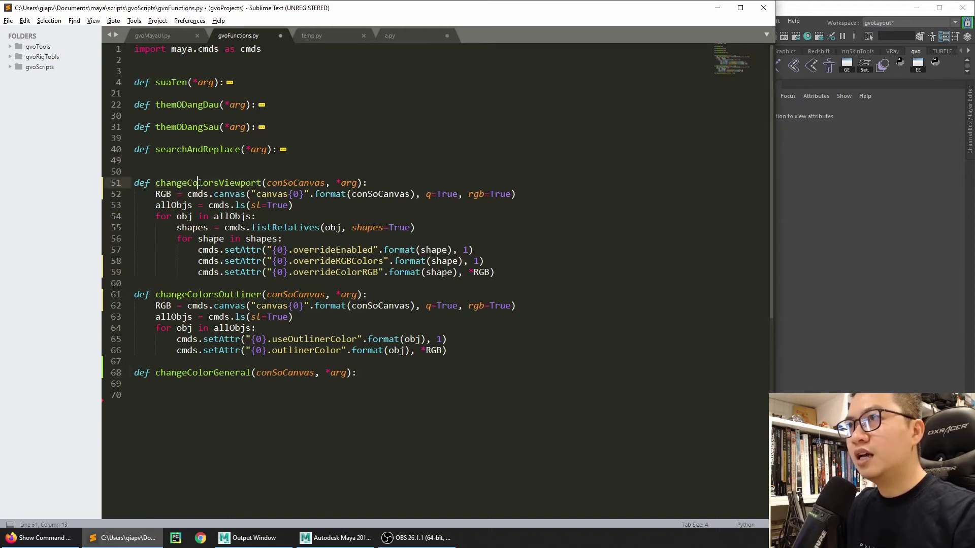
pyautogui.doubleClick(199, 183)
pyautogui.hotkey('ctrl', 'c')
pyautogui.click(368, 375)
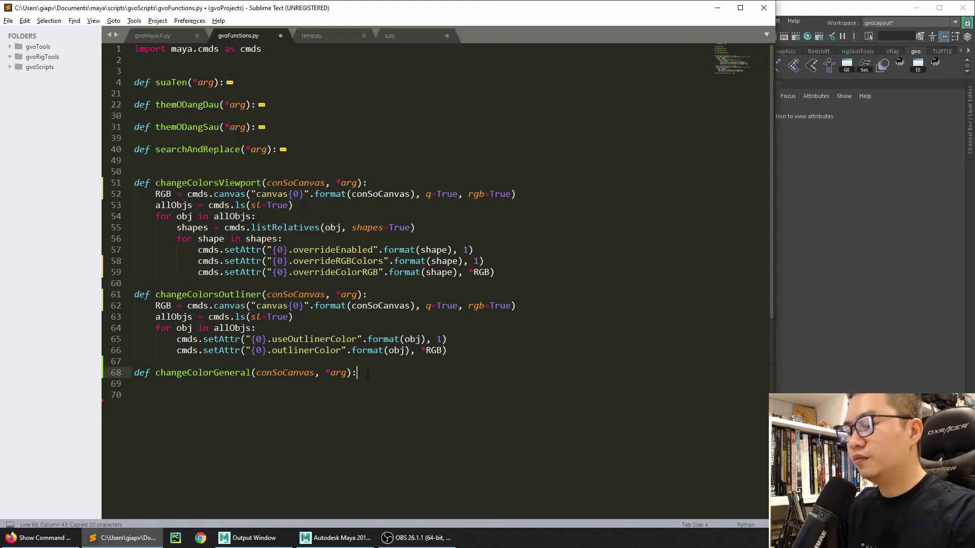
pyautogui.press('Return')
pyautogui.hotkey('ctrl', 'v')
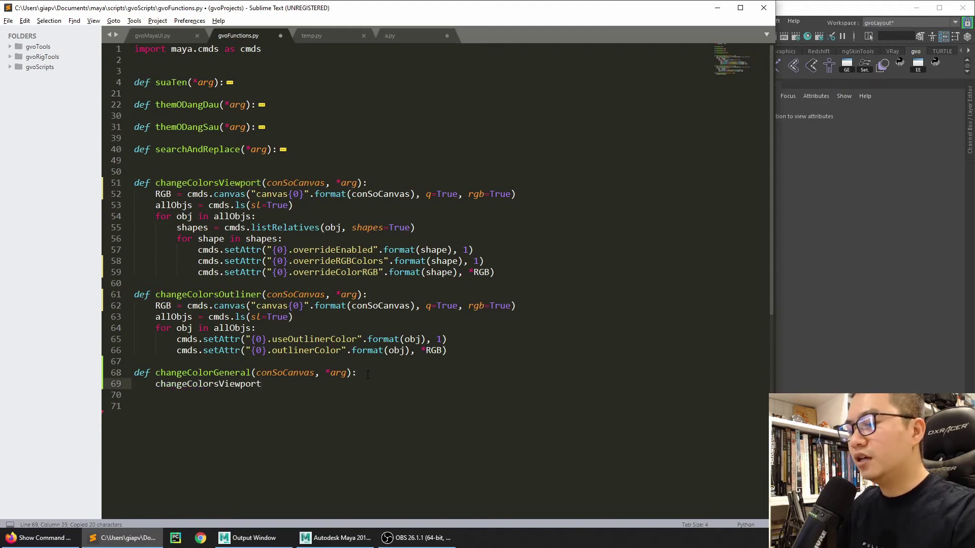
pyautogui.write('()')
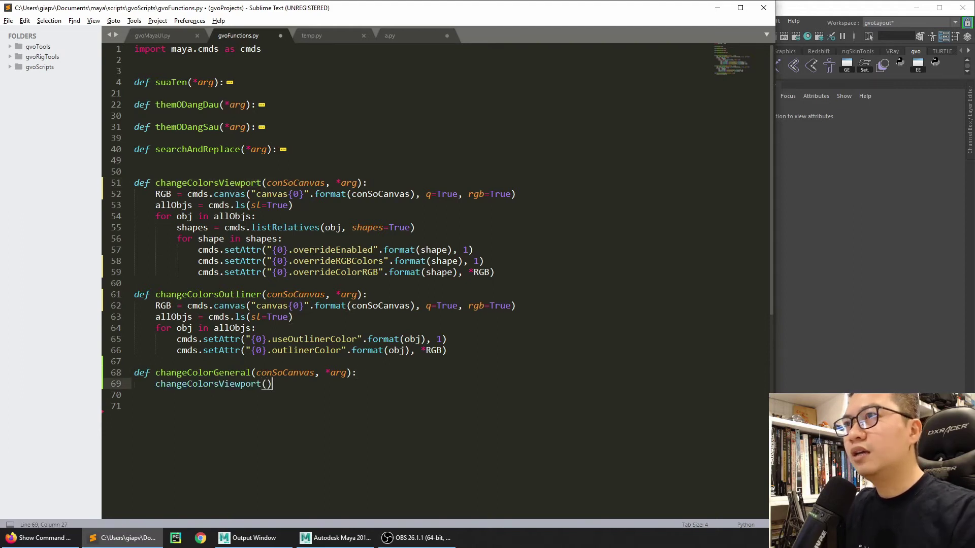
# - Add a changeColorsOutliner call on the new line 70
pyautogui.doubleClick(211, 294)
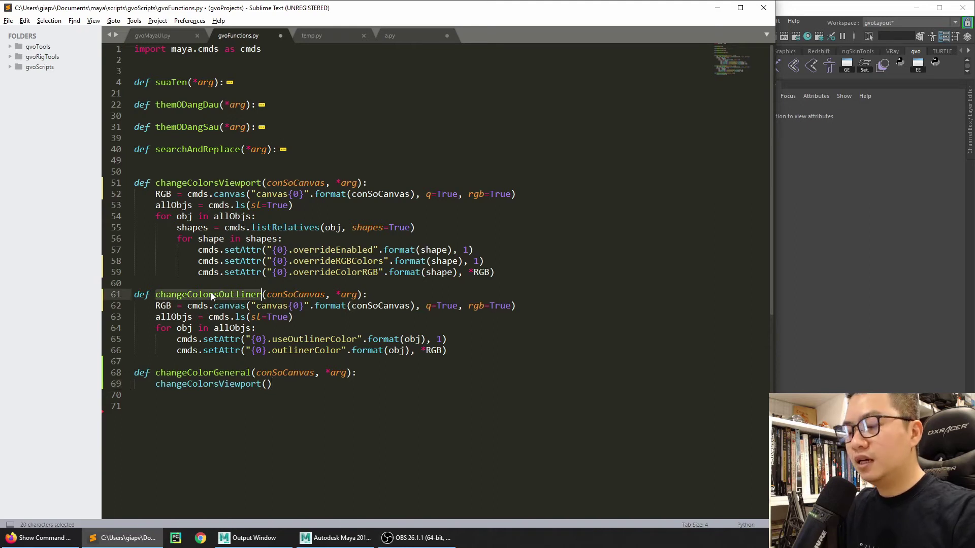
pyautogui.hotkey('ctrl', 'c')
pyautogui.click(288, 385)
pyautogui.press('Return')
pyautogui.hotkey('ctrl', 'v')
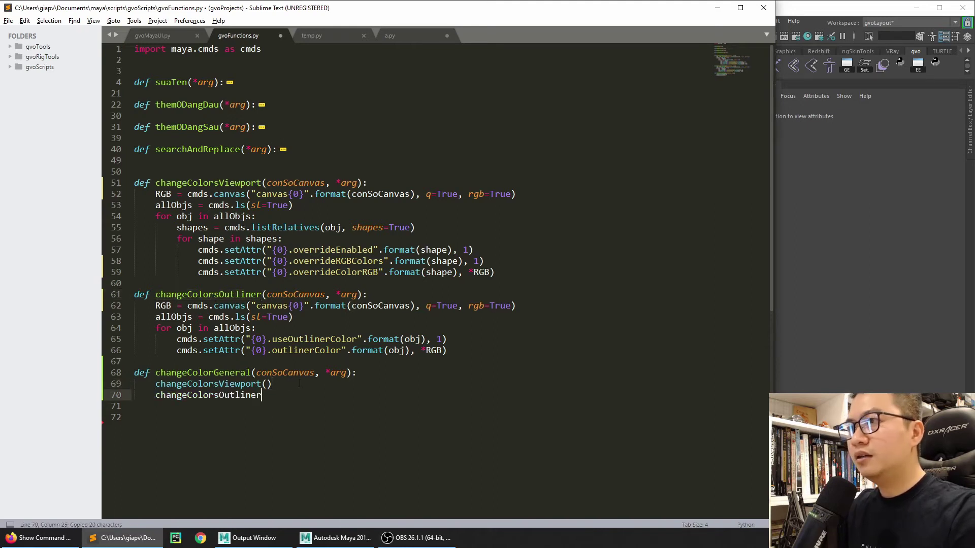
pyautogui.write('(')
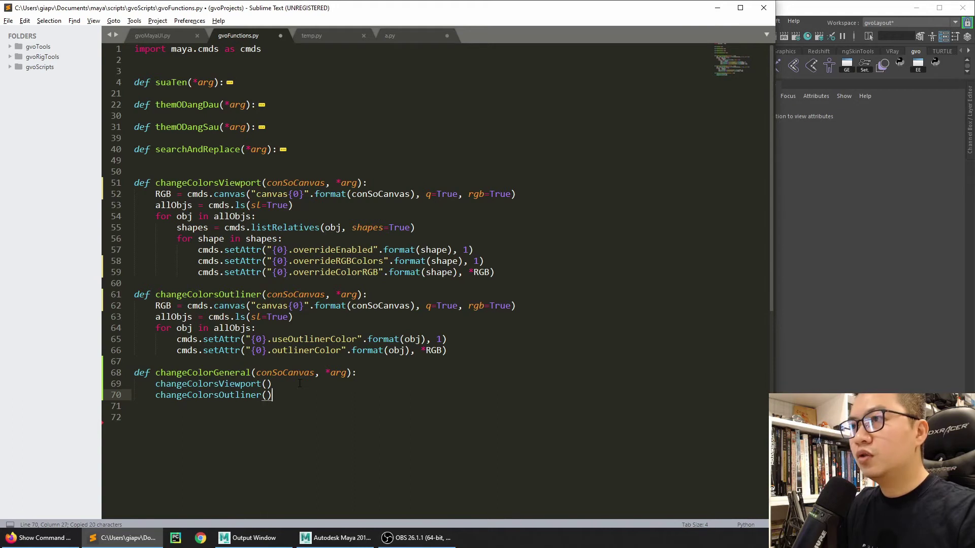
# - Pass conSoCanvas as the argument to both the changeColorsViewport and changeColorsOutliner calls
pyautogui.doubleClick(288, 374)
pyautogui.hotkey('ctrl', 'c')
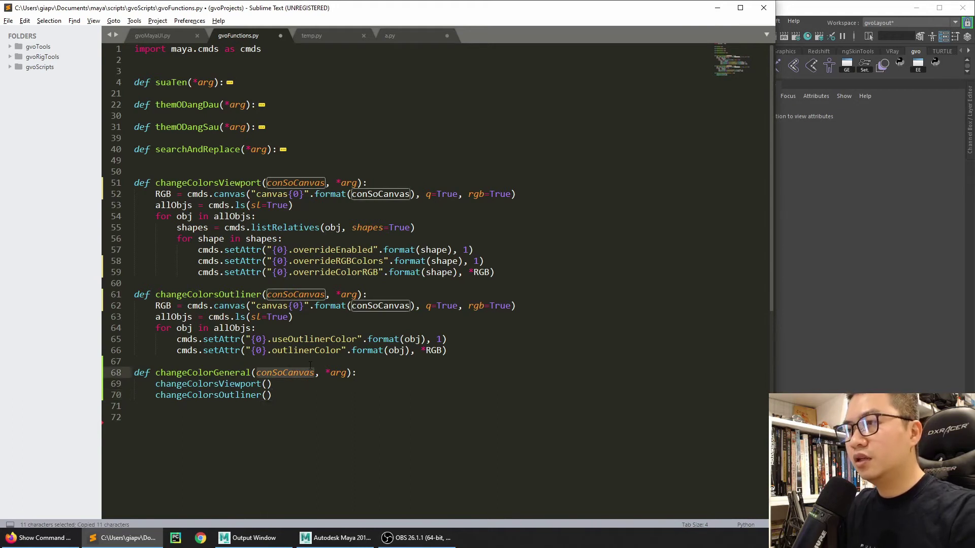
pyautogui.press('Down')
pyautogui.press('Left')
pyautogui.hotkey('ctrl', 'v')
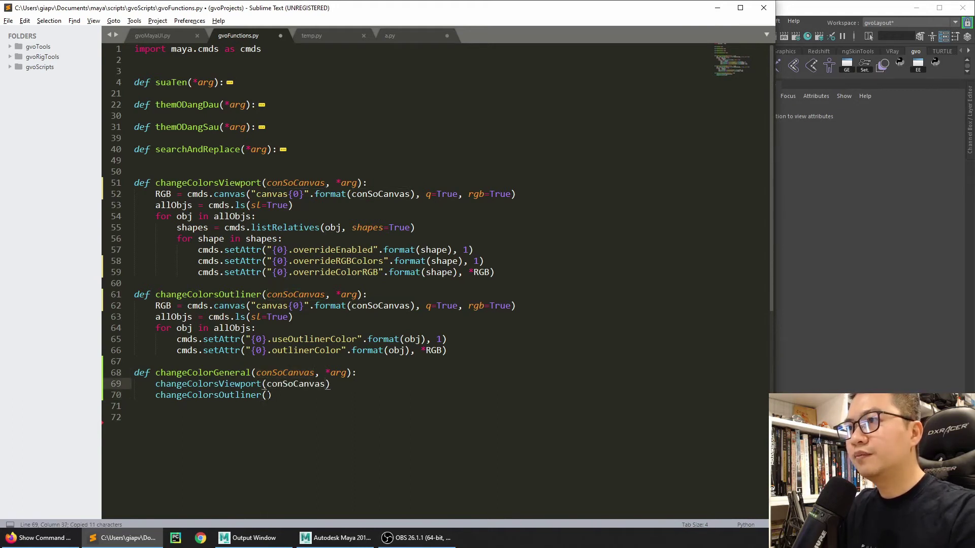
pyautogui.press('Down')
pyautogui.press('Left')
pyautogui.hotkey('ctrl', 'v')
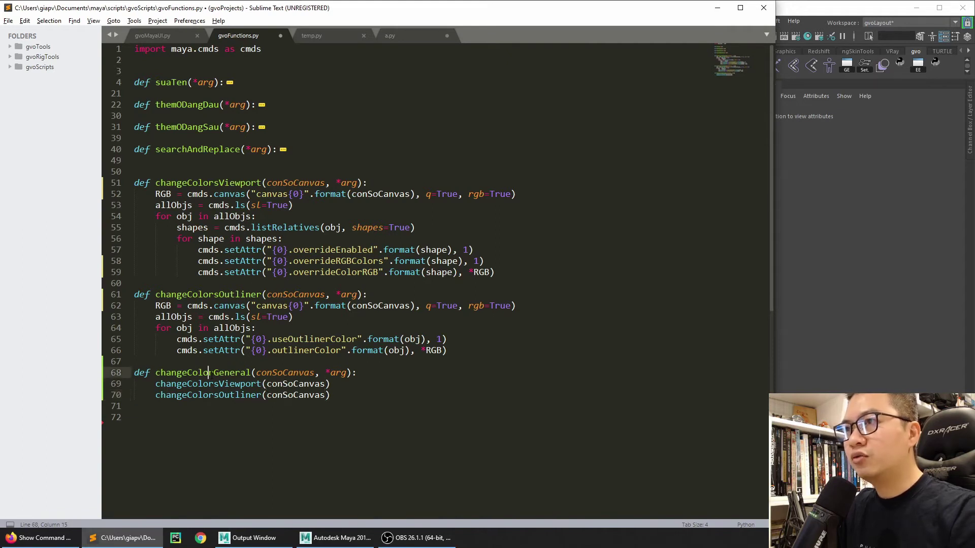
pyautogui.doubleClick(211, 373)
pyautogui.hotkey('ctrl', 'c')
# - Replace every changeColorsViewport call in the gvoMayaUI.py swatches with changeColorGeneral
pyautogui.click(171, 38)
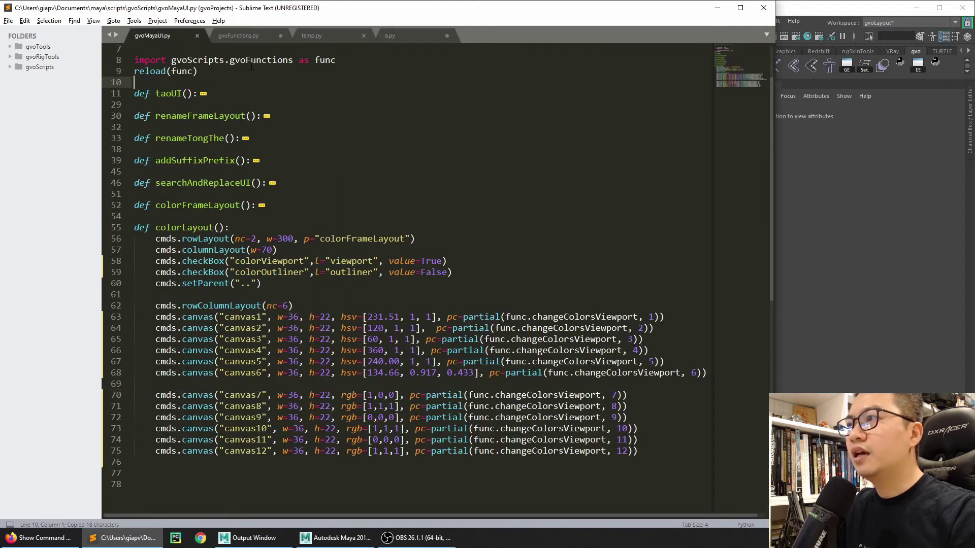
pyautogui.doubleClick(556, 318)
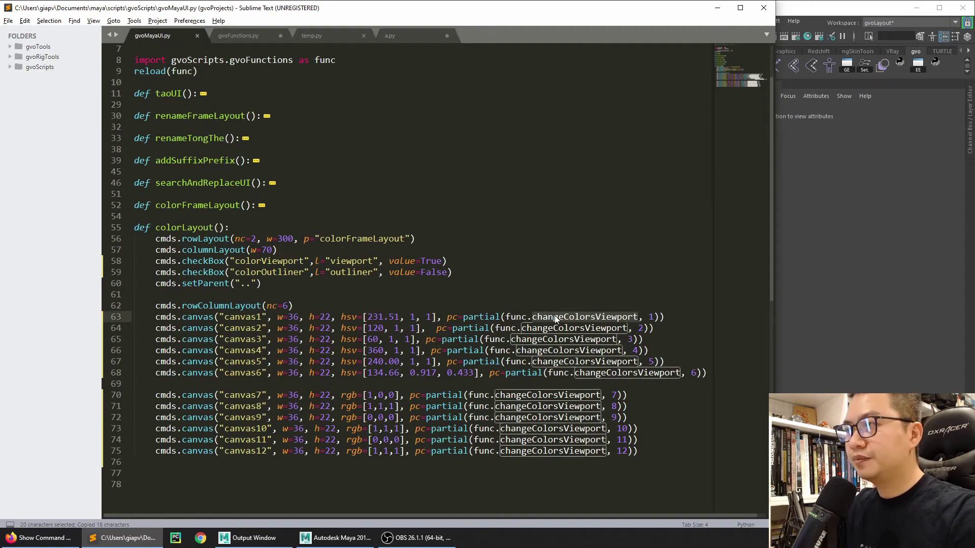
pyautogui.hotkey('ctrl', 'd')
pyautogui.hotkey('ctrl', 'd')
pyautogui.hotkey('ctrl', 'd')
pyautogui.hotkey('ctrl', 'd')
pyautogui.hotkey('ctrl', 'd')
pyautogui.hotkey('ctrl', 'd')
pyautogui.hotkey('ctrl', 'd')
pyautogui.hotkey('ctrl', 'd')
pyautogui.hotkey('ctrl', 'd')
pyautogui.hotkey('ctrl', 'd')
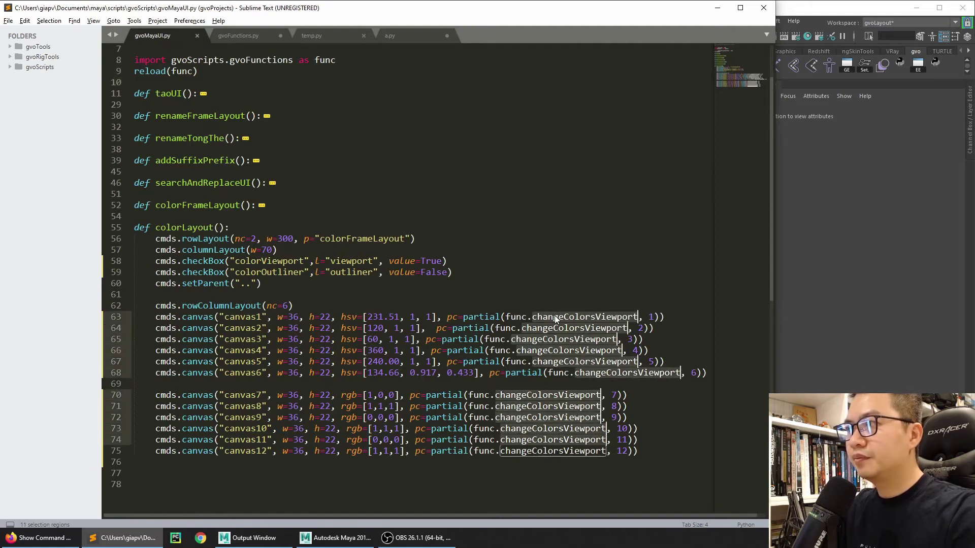
pyautogui.hotkey('ctrl', 'd')
pyautogui.hotkey('ctrl', 'v')
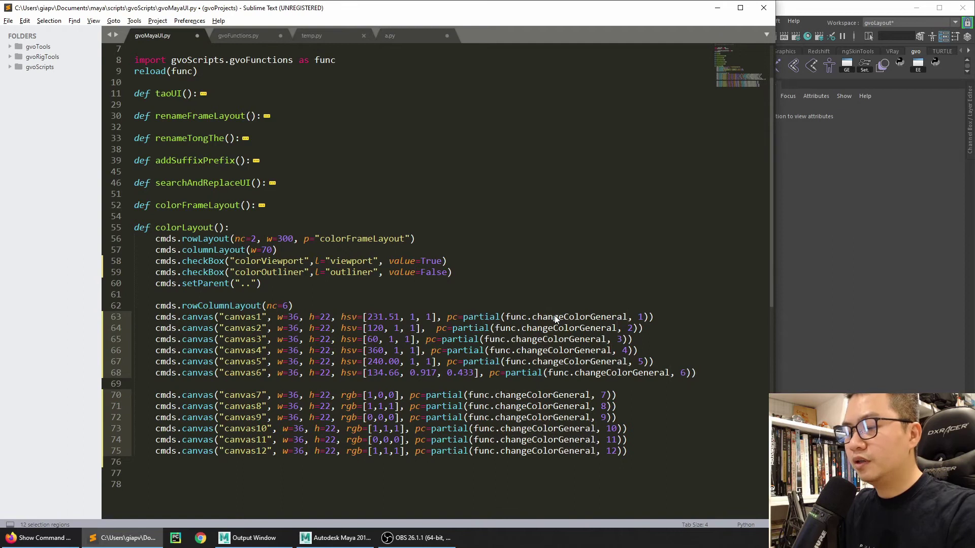
# - Save gvoMayaUI.py and gvoFunctions.py, then return to Maya
pyautogui.hotkey('ctrl', 's')
pyautogui.click(238, 37)
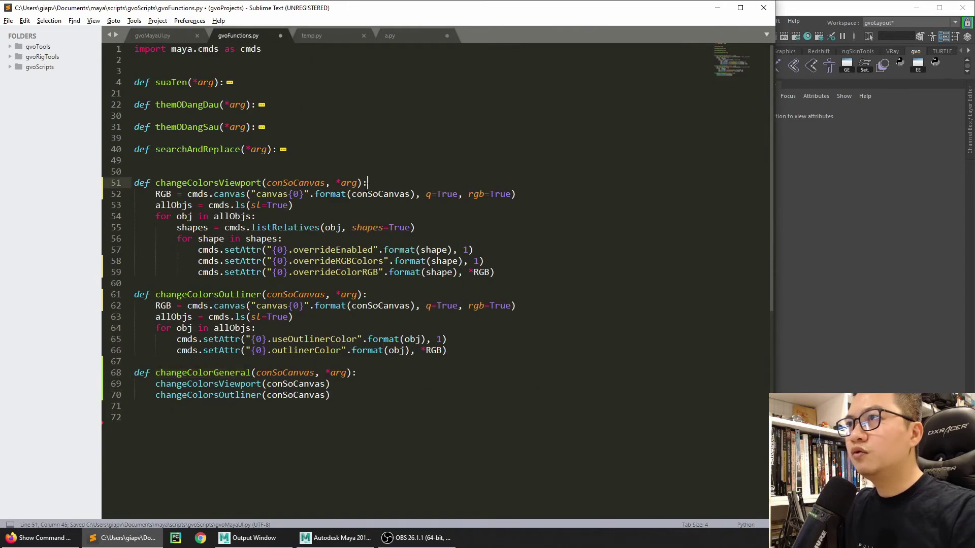
pyautogui.hotkey('ctrl', 's')
pyautogui.hotkey('ctrl', 'Tab')
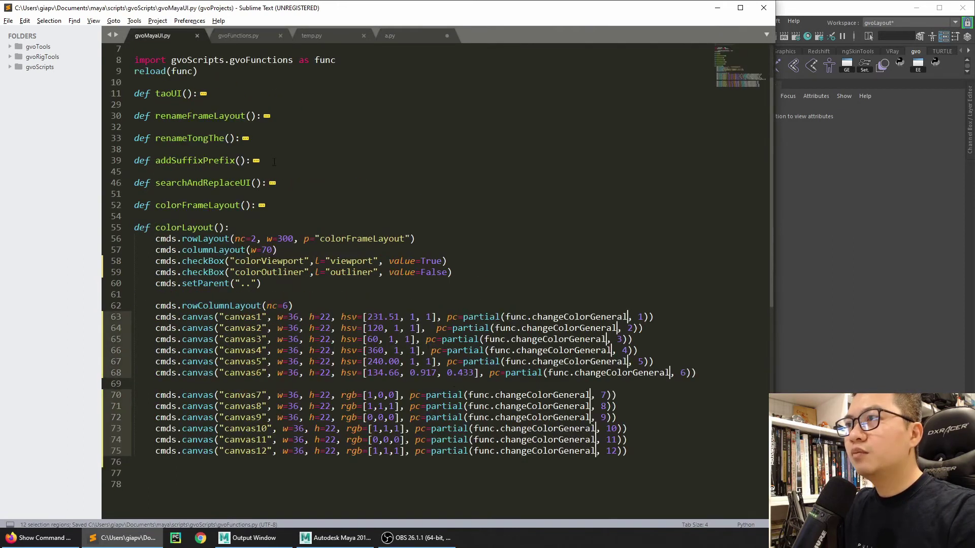
pyautogui.click(782, 236)
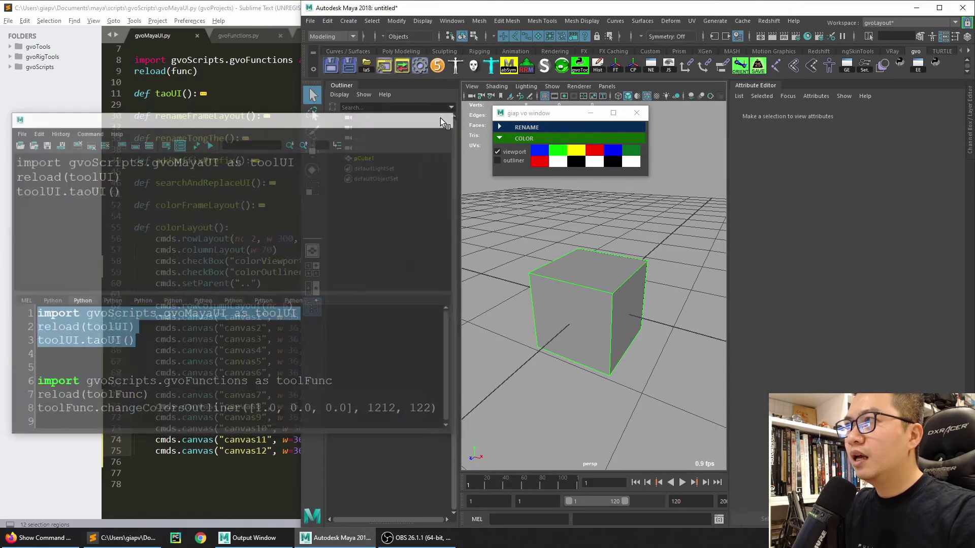
# - Review the swatch code and conSoCanvas uses in both scripts, check Maya, then return to gvoMayaUI.py
pyautogui.click(252, 317)
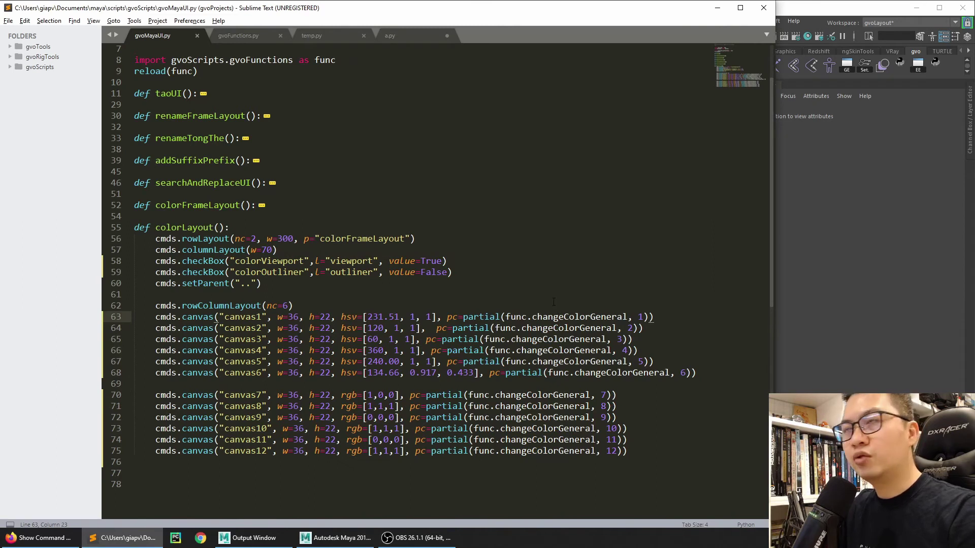
pyautogui.doubleClick(641, 316)
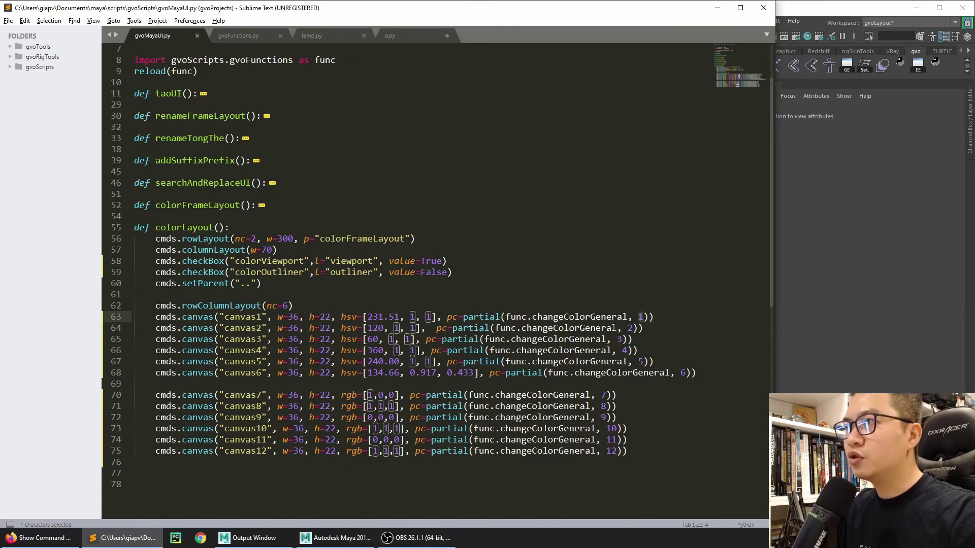
pyautogui.click(232, 38)
pyautogui.doubleClick(279, 373)
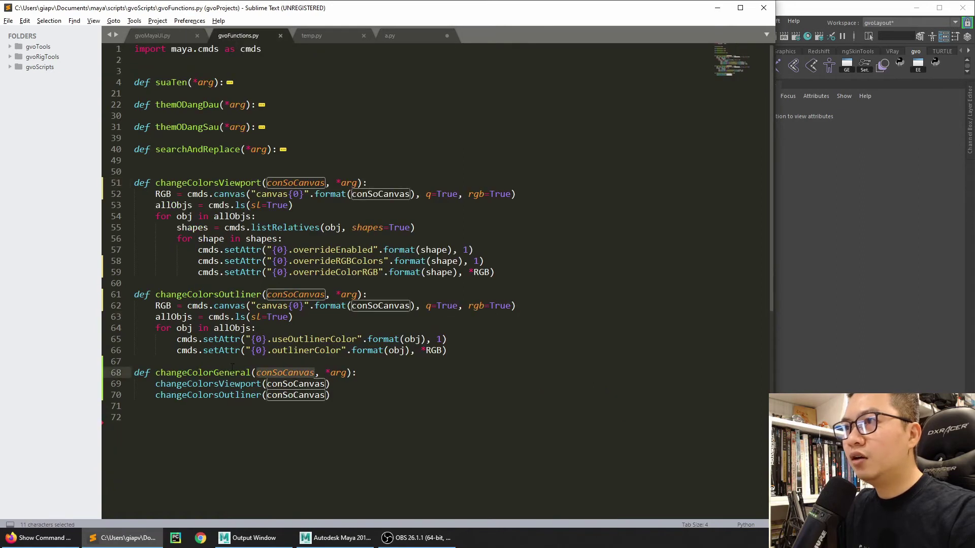
pyautogui.click(246, 384)
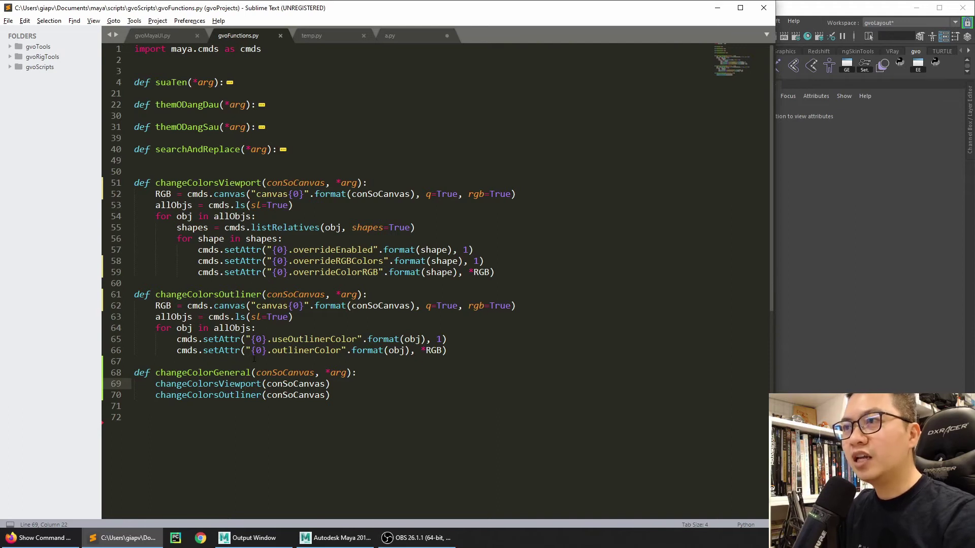
pyautogui.click(789, 190)
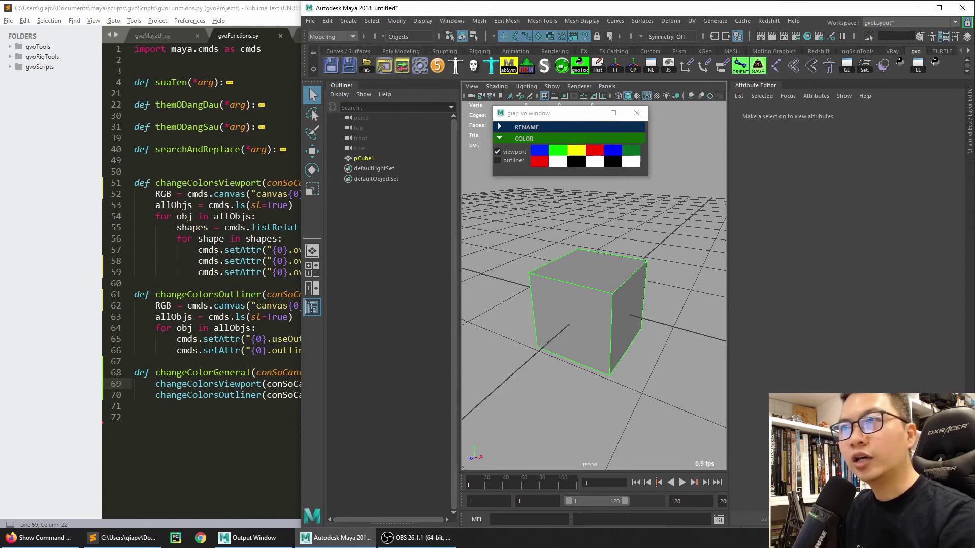
pyautogui.click(182, 318)
pyautogui.click(163, 39)
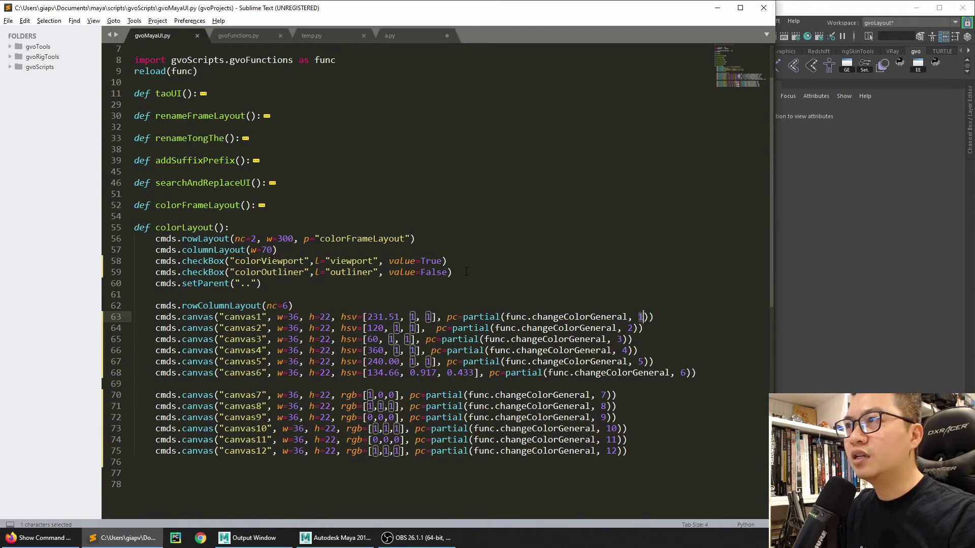
# - Copy the viewport and outliner checkBox lines from gvoMayaUI.py into changeColorGeneral
pyautogui.moveTo(467, 273); pyautogui.dragTo(160, 261)
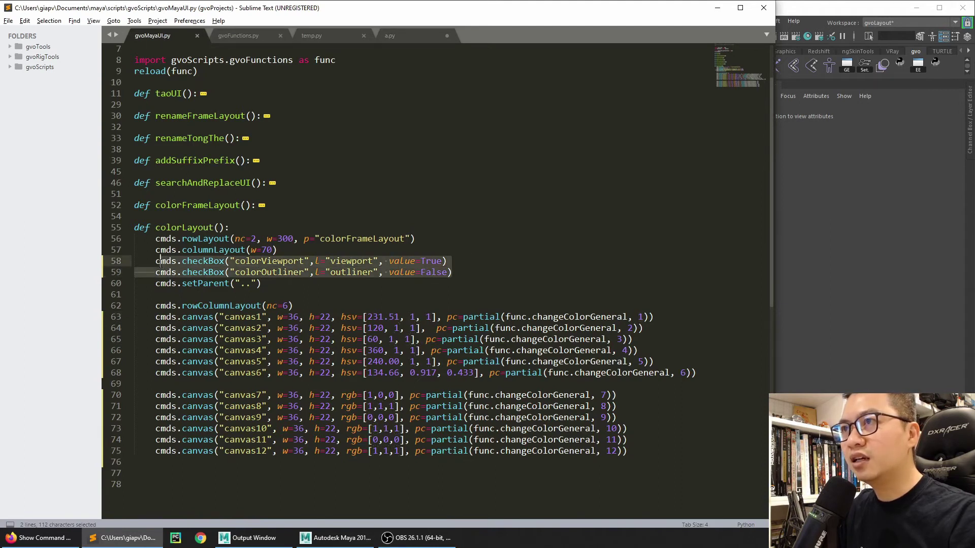
pyautogui.hotkey('ctrl', 'c')
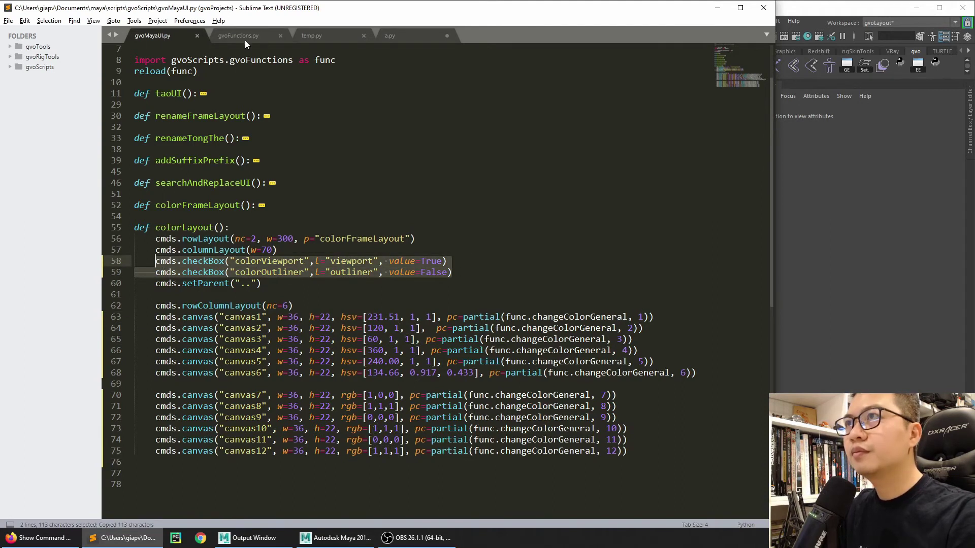
pyautogui.click(245, 37)
pyautogui.click(359, 375)
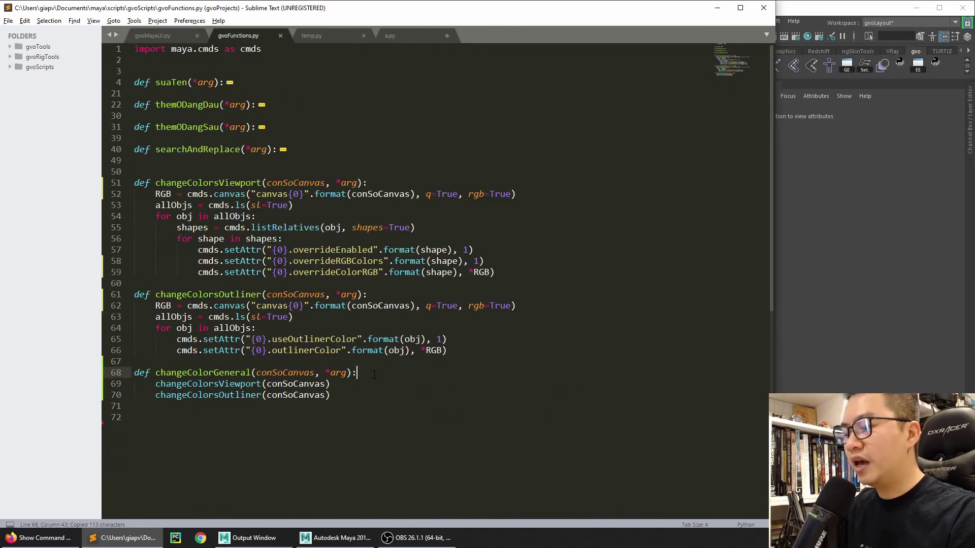
pyautogui.press('Return')
pyautogui.hotkey('ctrl', 'v')
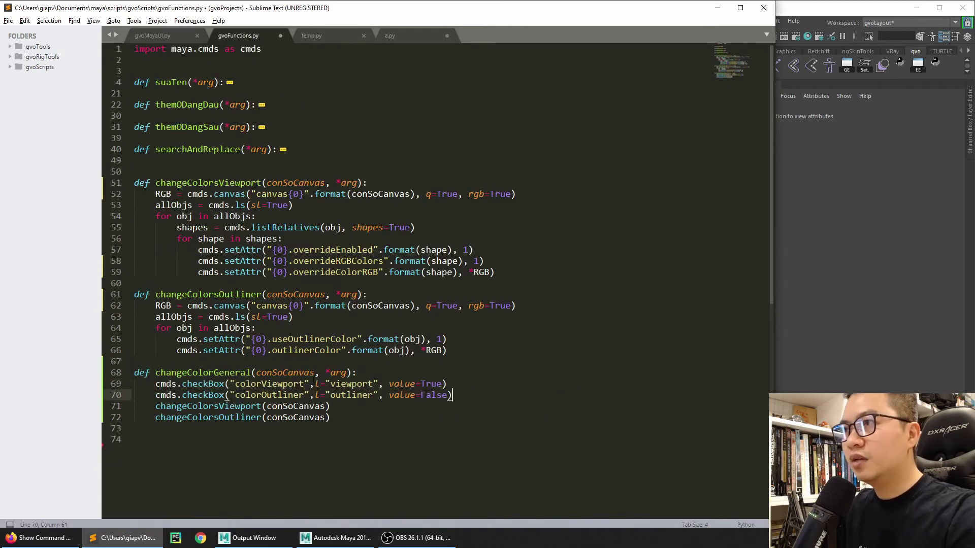
# - Change both pasted checkBox calls to query their state with q=True, value=True
pyautogui.moveTo(315, 384); pyautogui.dragTo(437, 384)
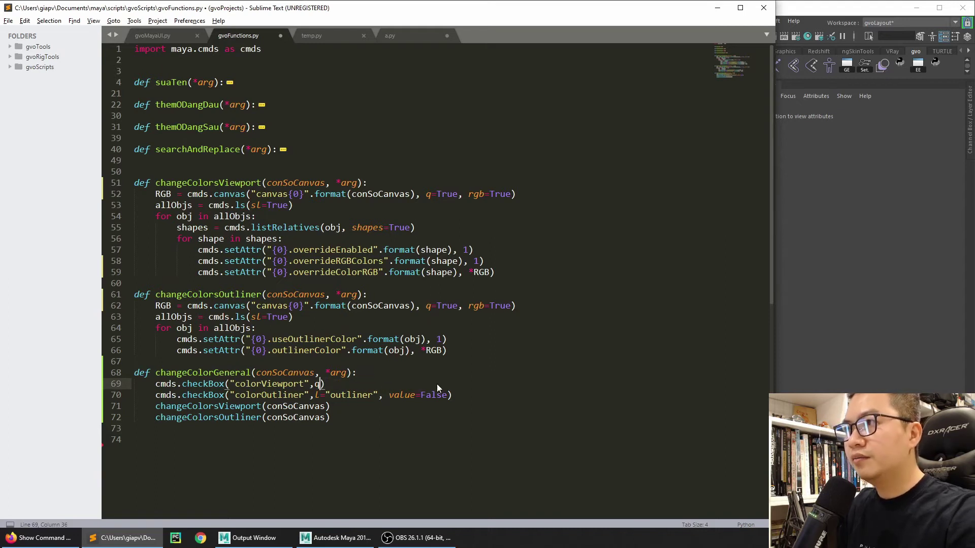
pyautogui.write('q=Tr')
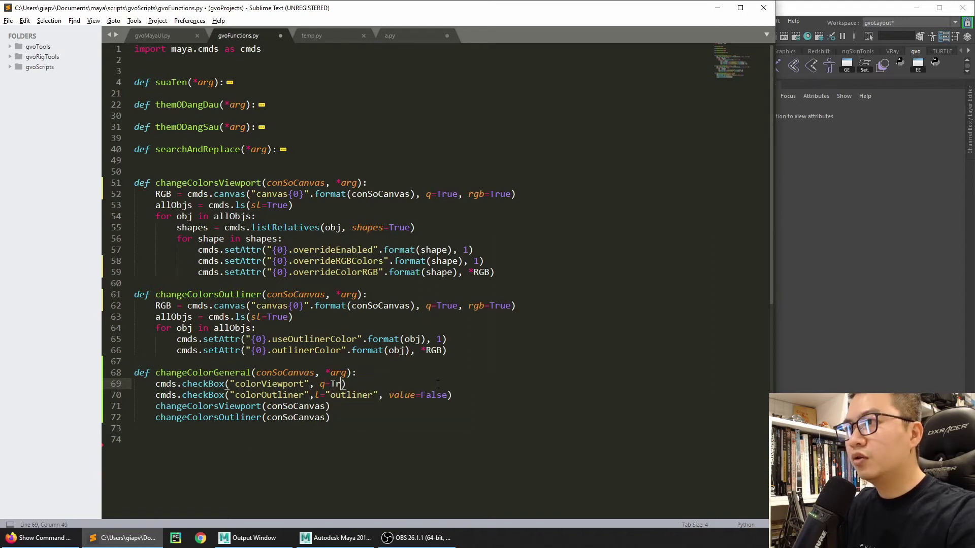
pyautogui.write('ue, ')
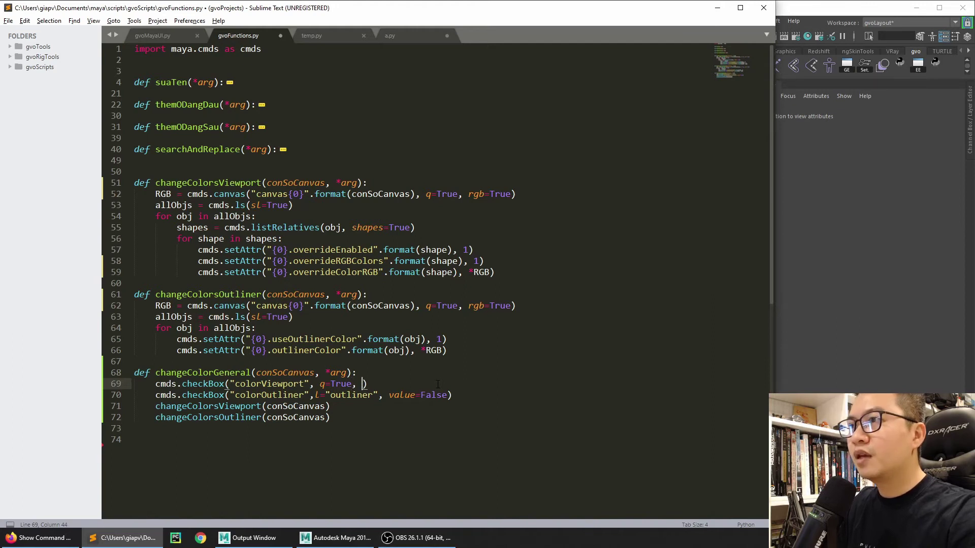
pyautogui.write('va')
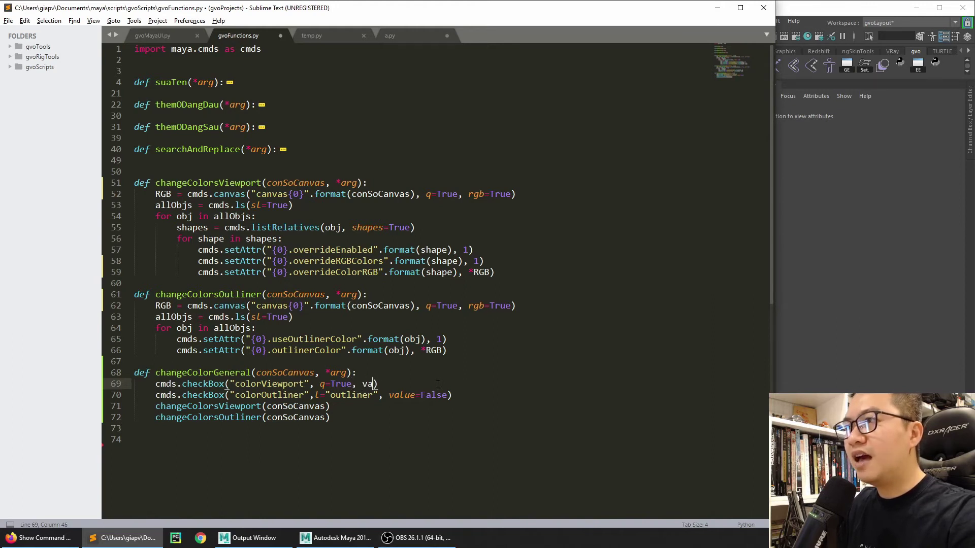
pyautogui.write('lue=True')
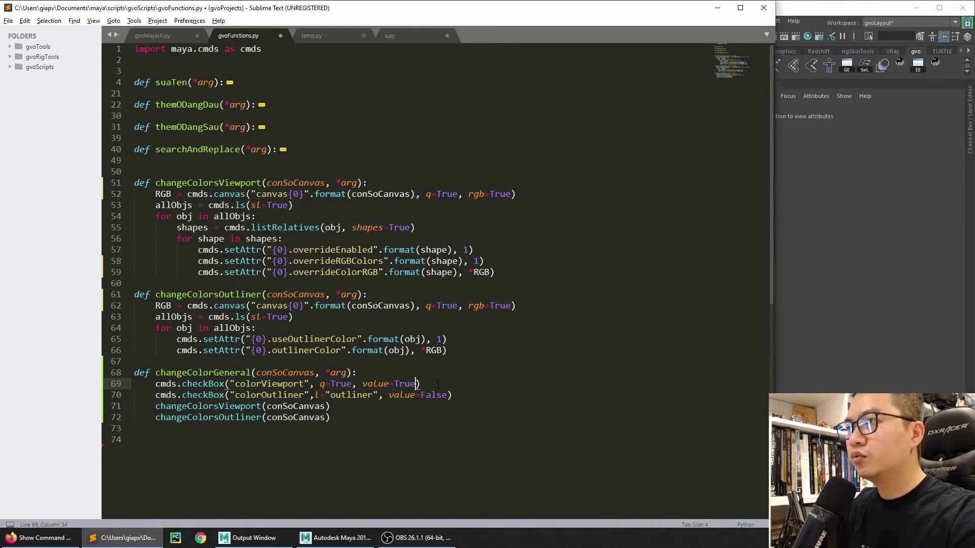
pyautogui.moveTo(319, 395); pyautogui.dragTo(375, 395)
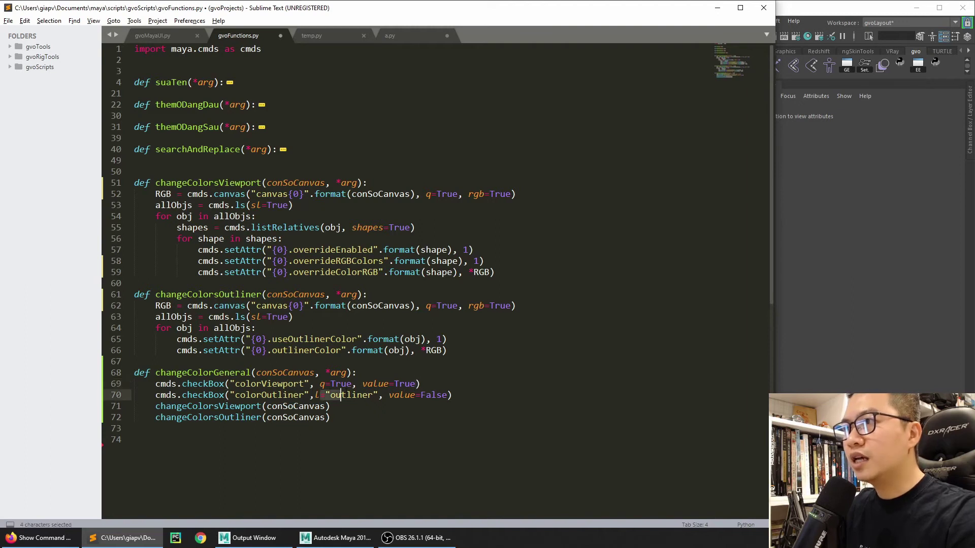
pyautogui.write('q')
pyautogui.press('BackSpace')
pyautogui.press('BackSpace')
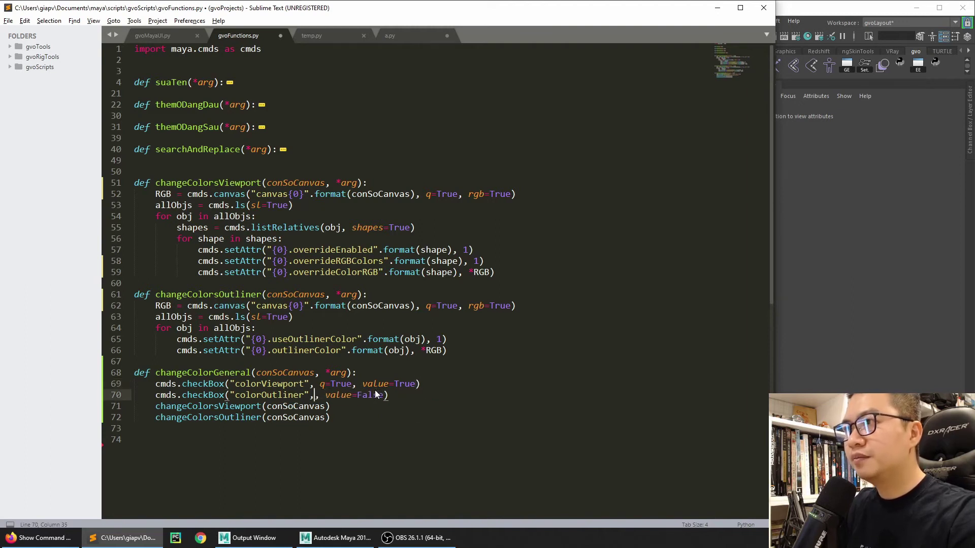
pyautogui.write('q=True')
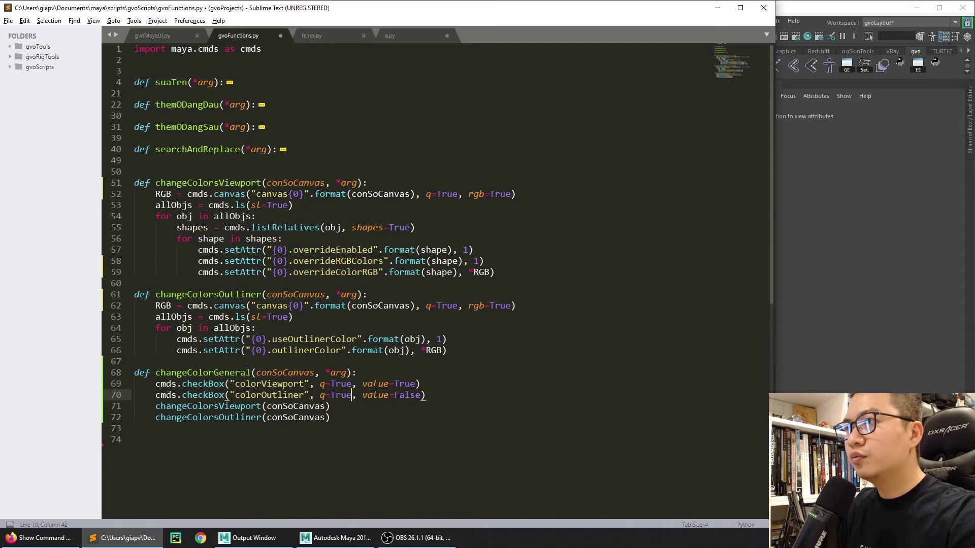
pyautogui.click(410, 395)
pyautogui.doubleClick(410, 395)
pyautogui.write('True')
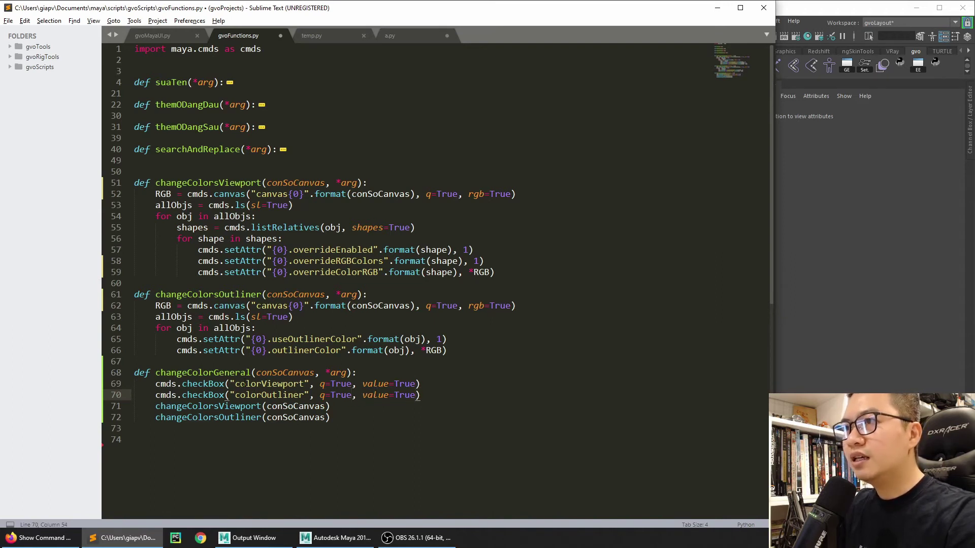
# - Assign the two checkBox queries to variables trangThaiViewport and tranThaiOutliner
pyautogui.moveTo(236, 384); pyautogui.dragTo(305, 385)
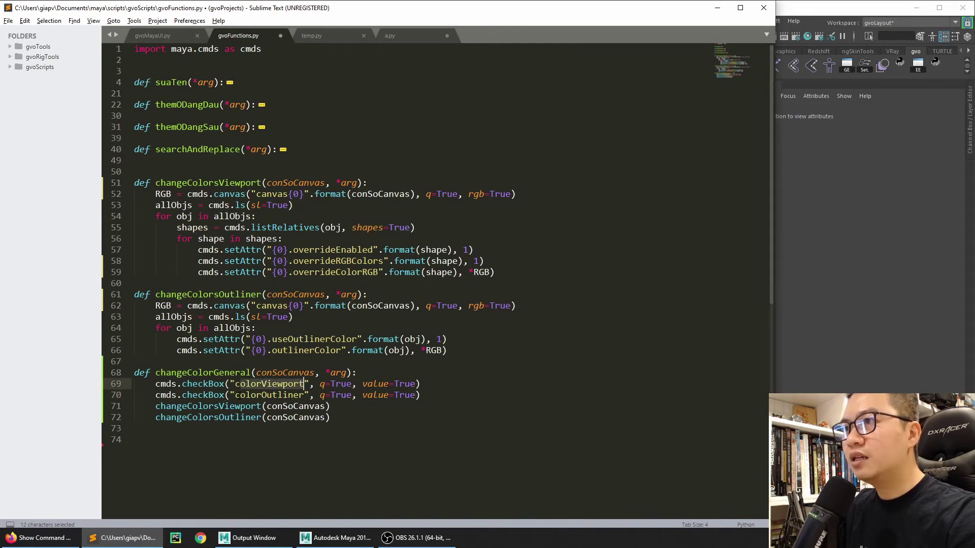
pyautogui.moveTo(235, 395); pyautogui.dragTo(300, 395)
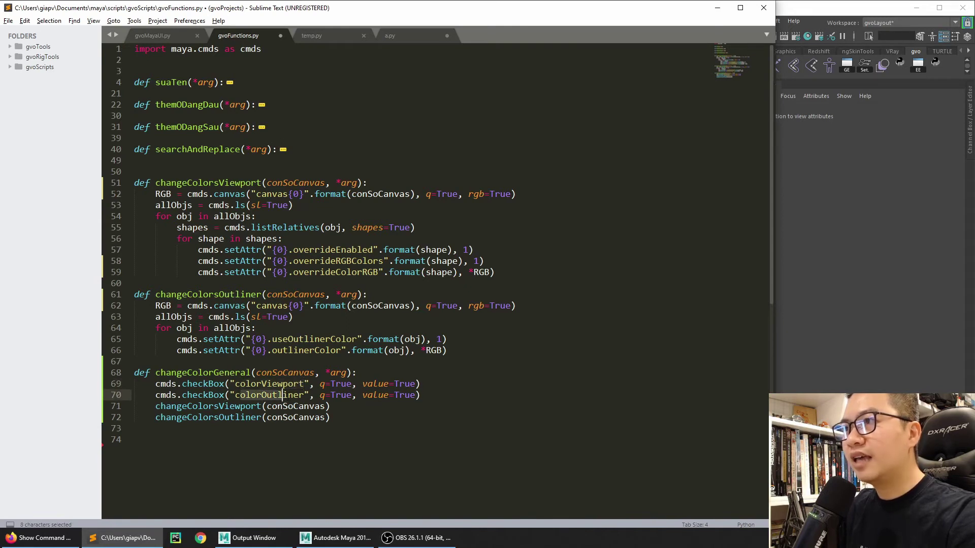
pyautogui.click(156, 385)
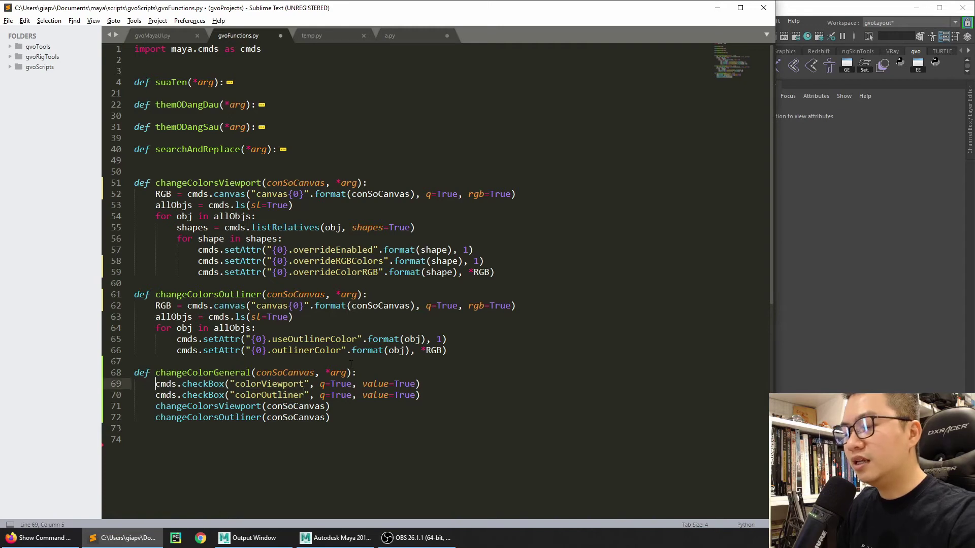
pyautogui.write('trangThai')
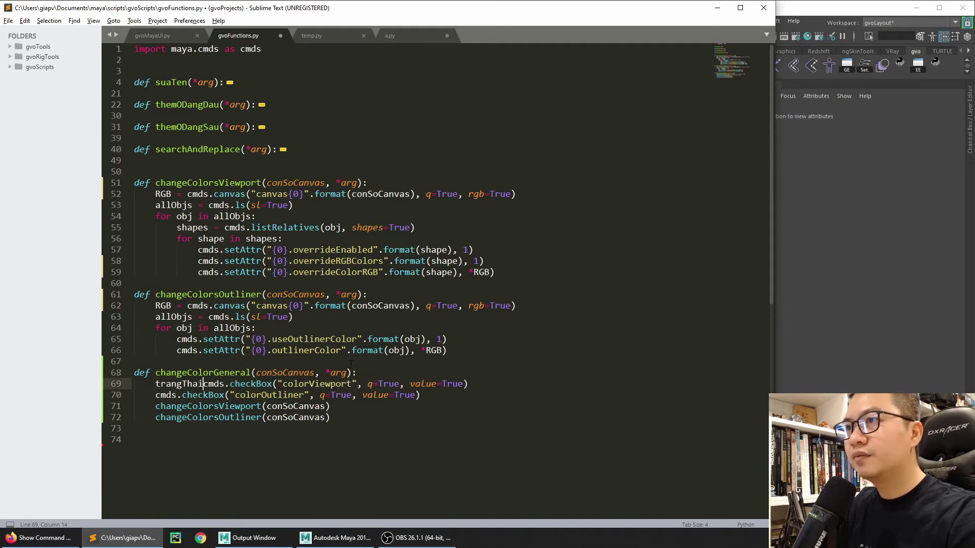
pyautogui.write('Viewport ')
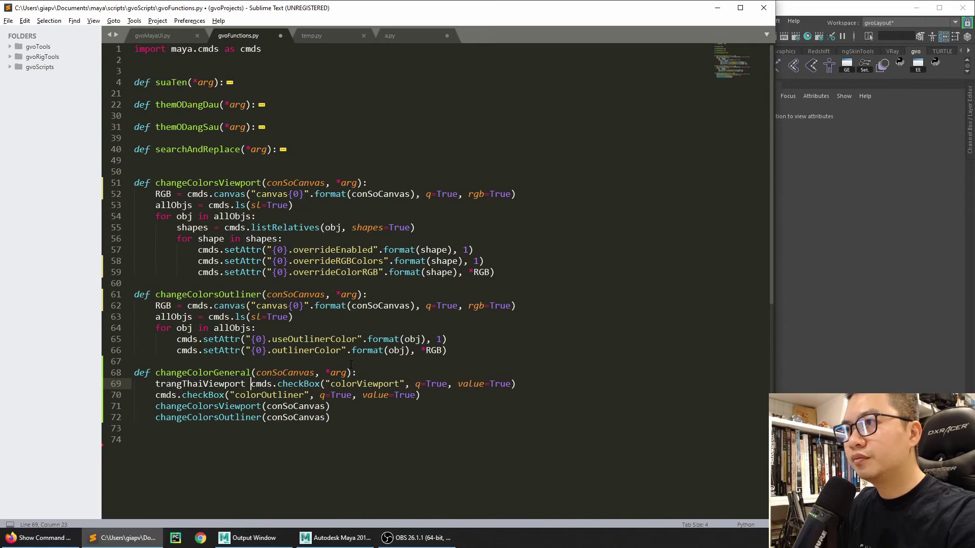
pyautogui.write('=')
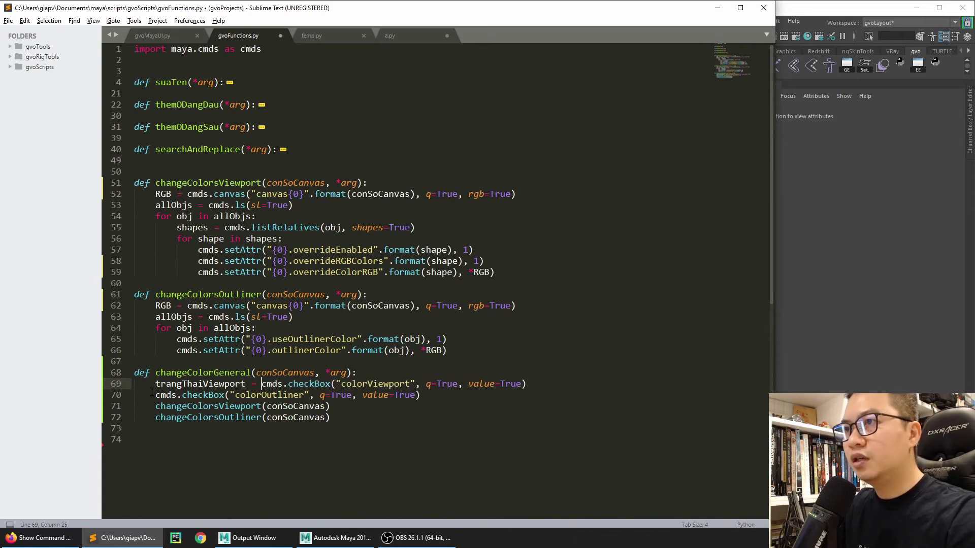
pyautogui.click(153, 395)
pyautogui.write('tranThai')
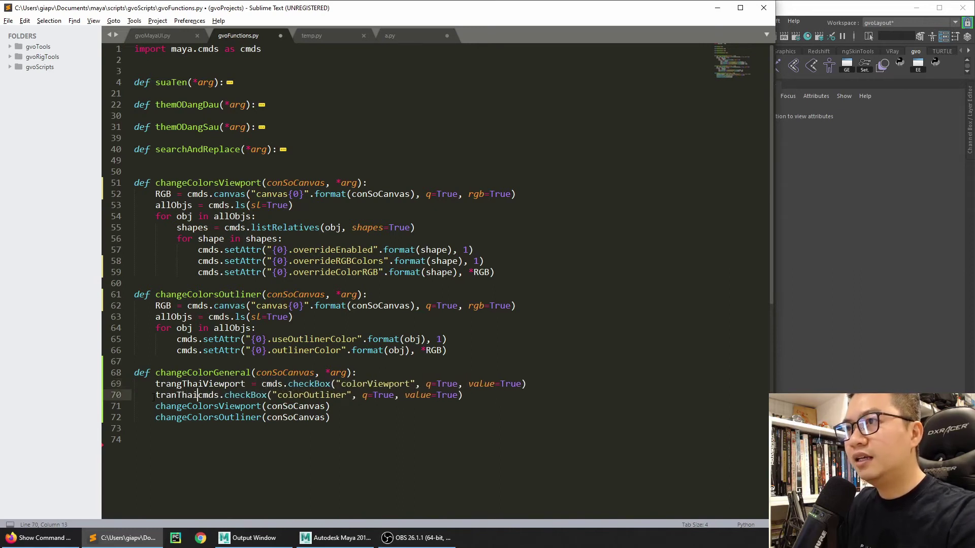
pyautogui.write('Outliner')
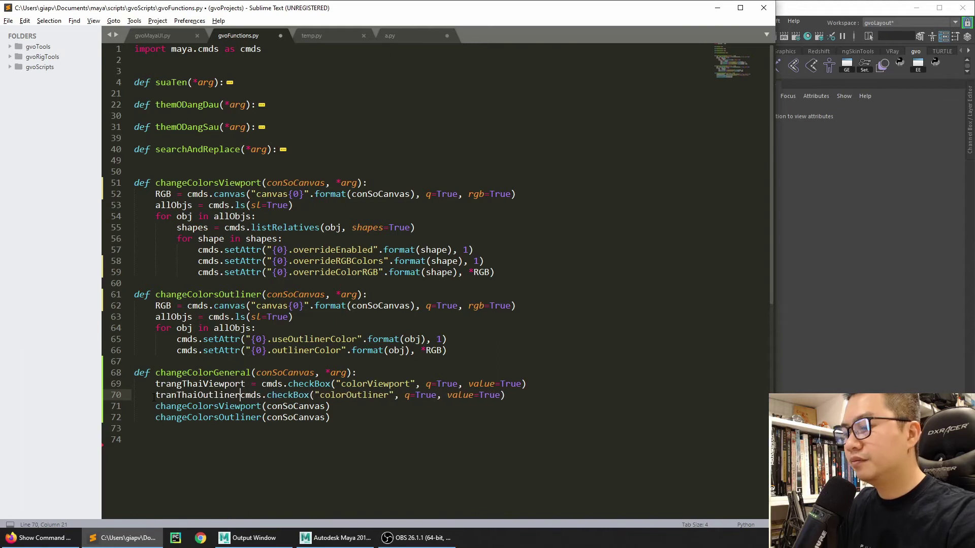
pyautogui.write(' =')
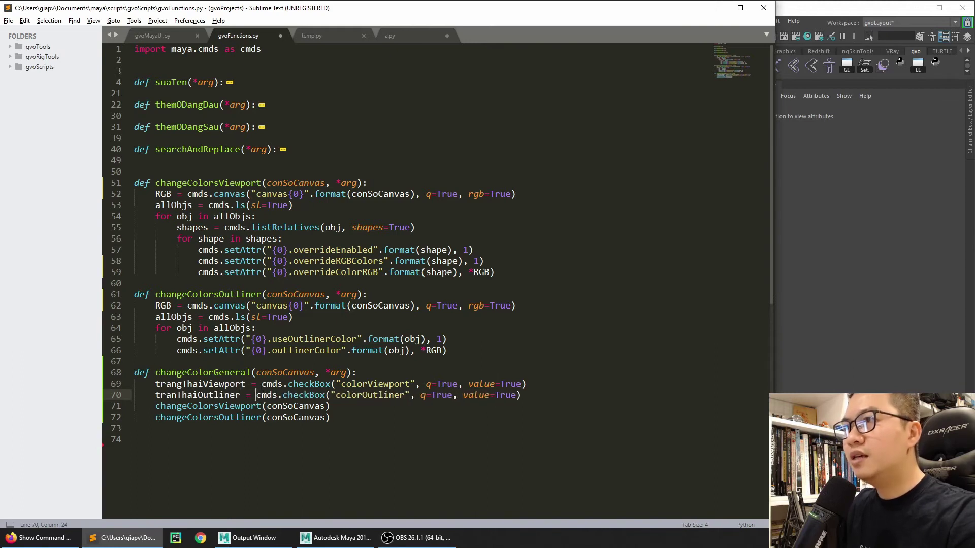
# - Add 'if tranThaiViewport:' and indent the changeColorsViewport call beneath it
pyautogui.moveTo(262, 384); pyautogui.dragTo(469, 383)
pyautogui.doubleClick(199, 383)
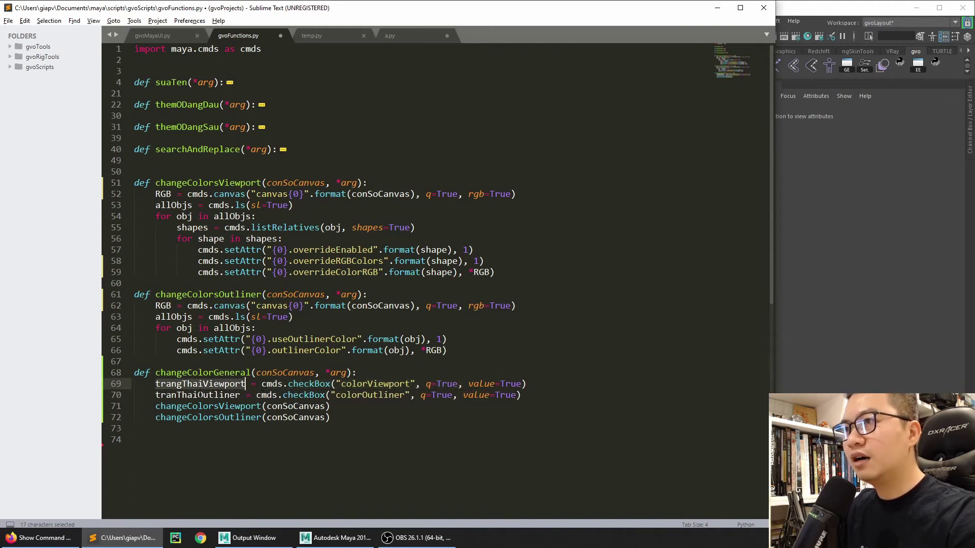
pyautogui.click(535, 396)
pyautogui.press('Return')
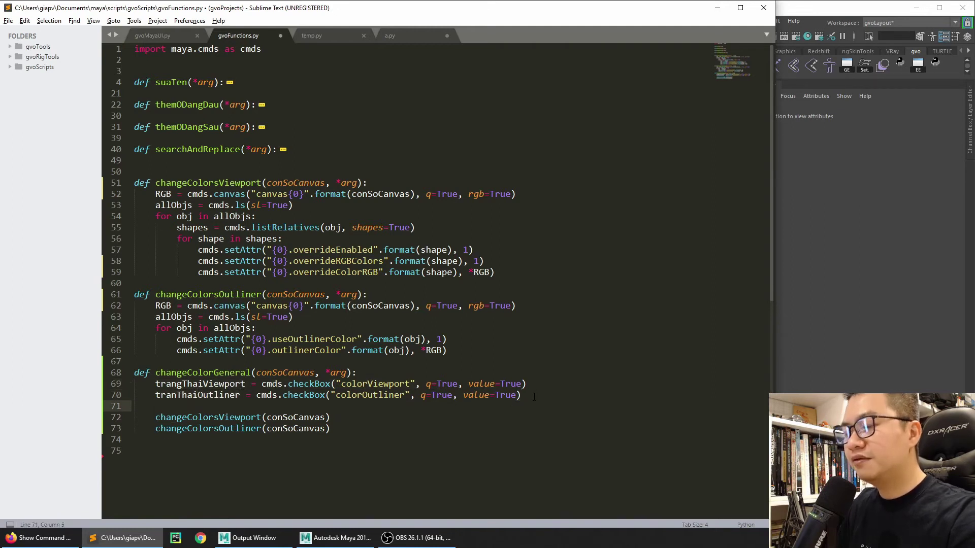
pyautogui.write('if ')
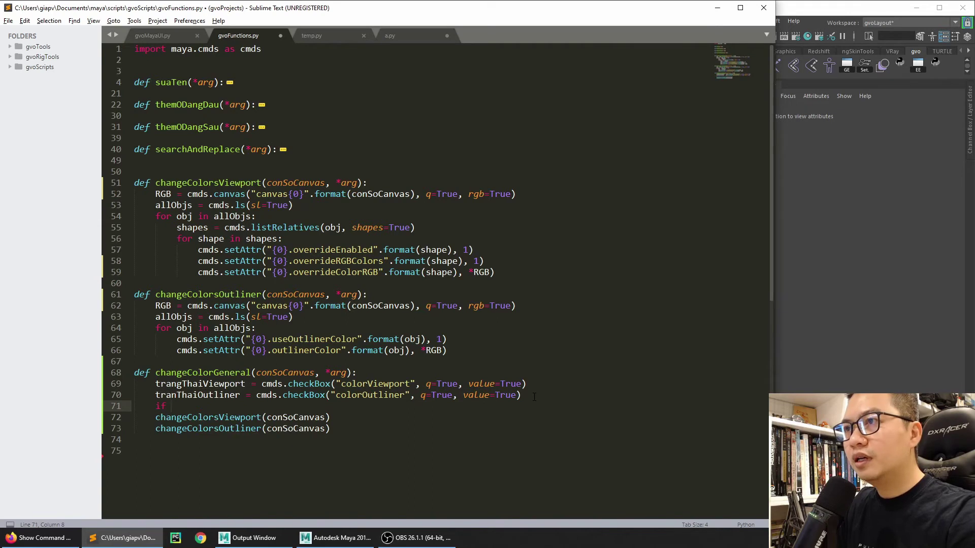
pyautogui.write('tranThaiV')
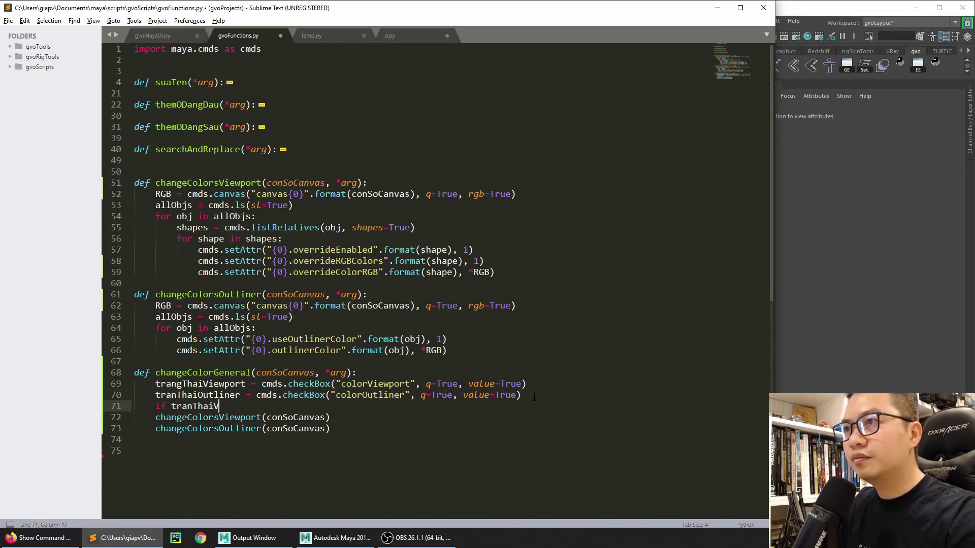
pyautogui.write('iewport:')
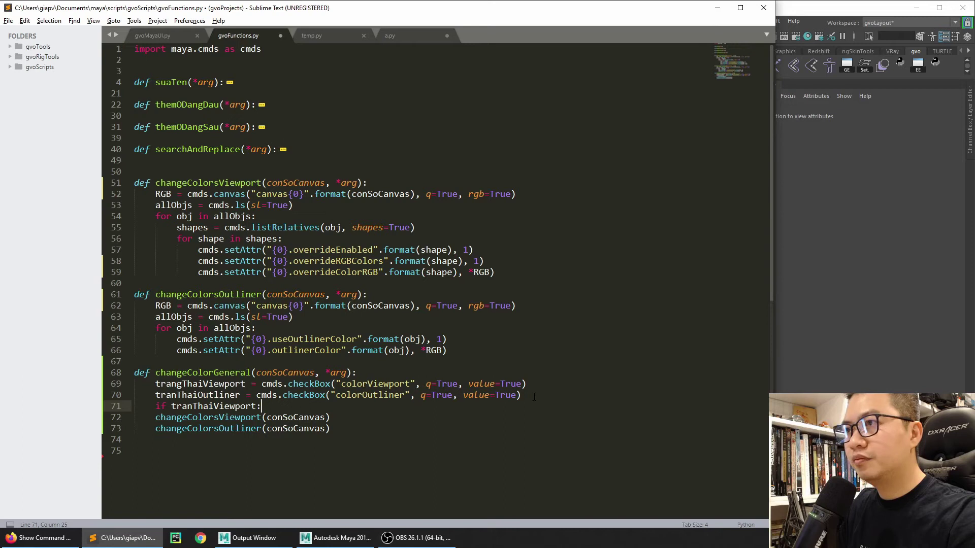
pyautogui.press('Return')
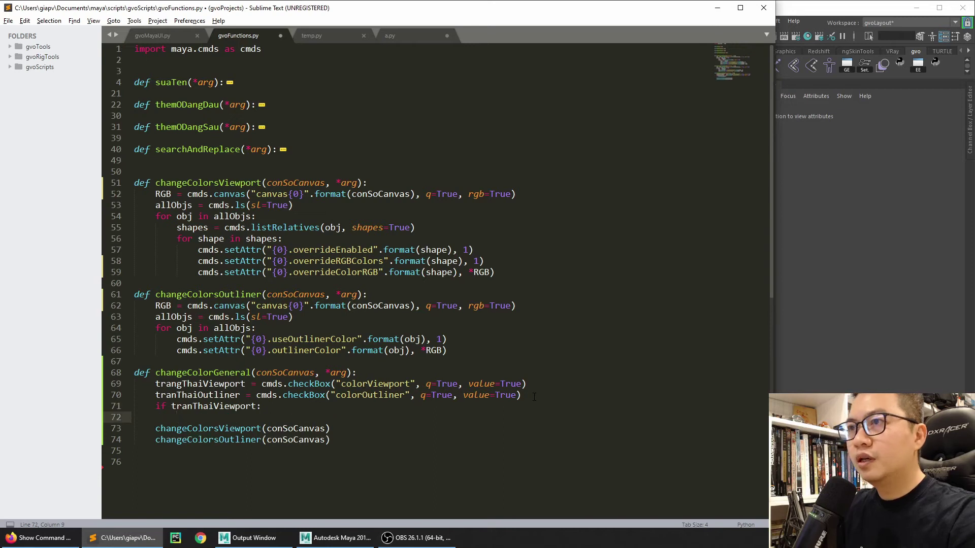
pyautogui.moveTo(261, 384); pyautogui.dragTo(511, 384)
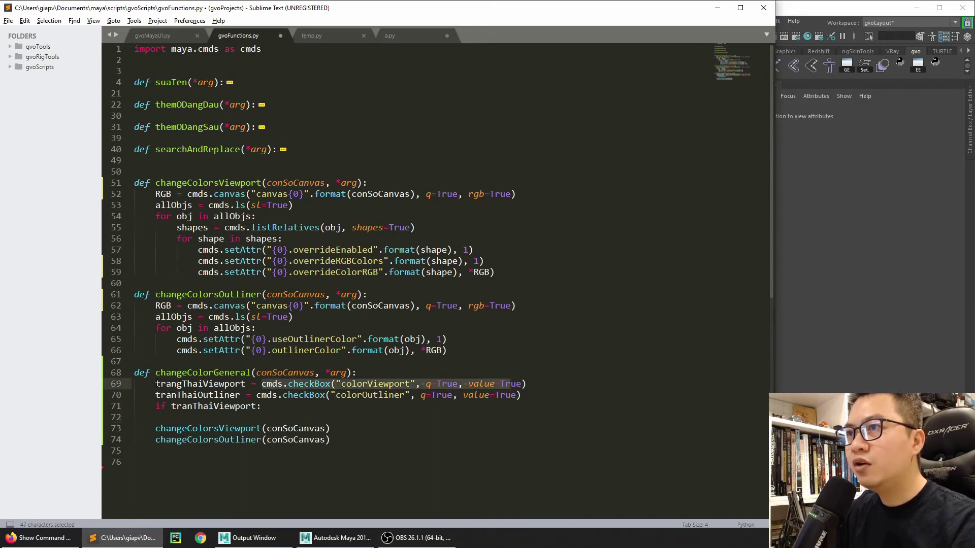
pyautogui.moveTo(156, 385); pyautogui.dragTo(246, 384)
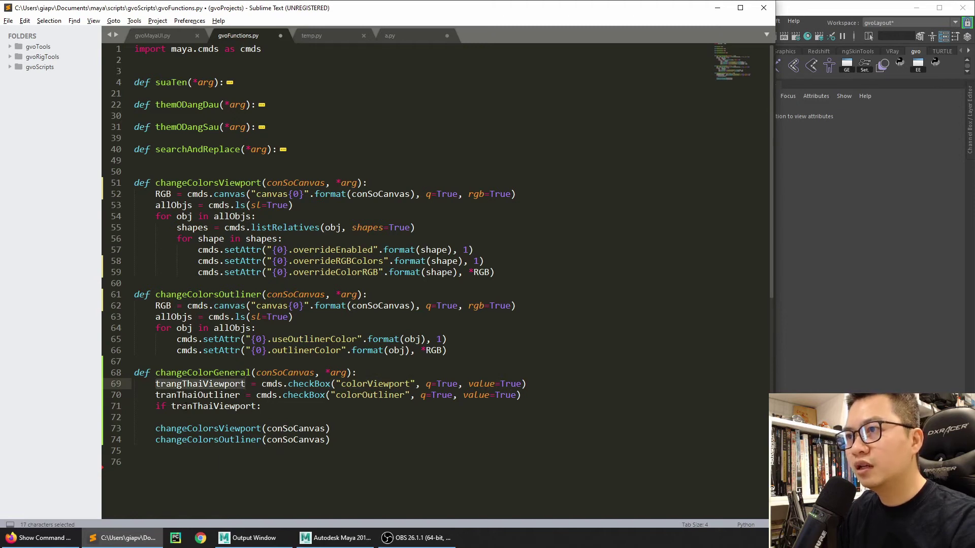
pyautogui.doubleClick(186, 406)
pyautogui.click(196, 418)
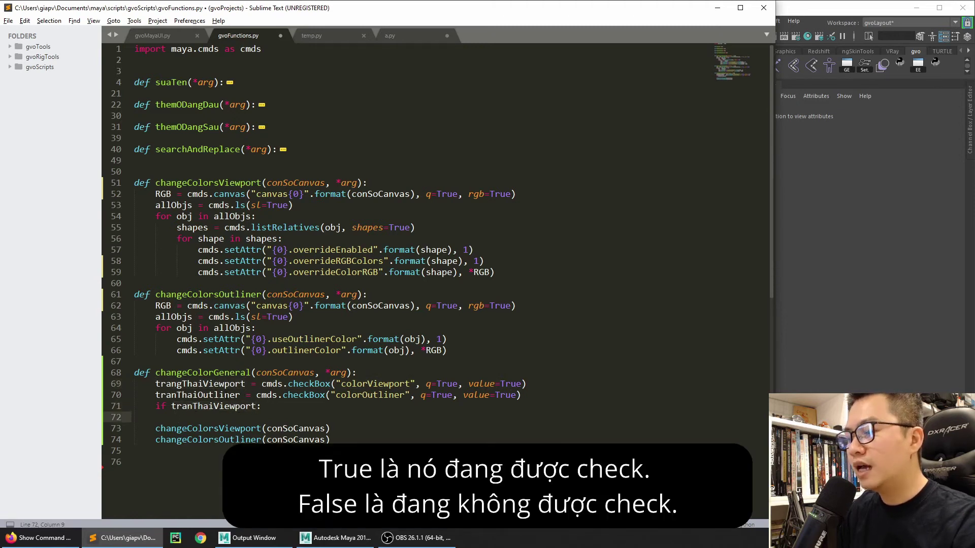
pyautogui.press('Delete')
pyautogui.press('Delete')
pyautogui.press('Delete')
pyautogui.press('Delete')
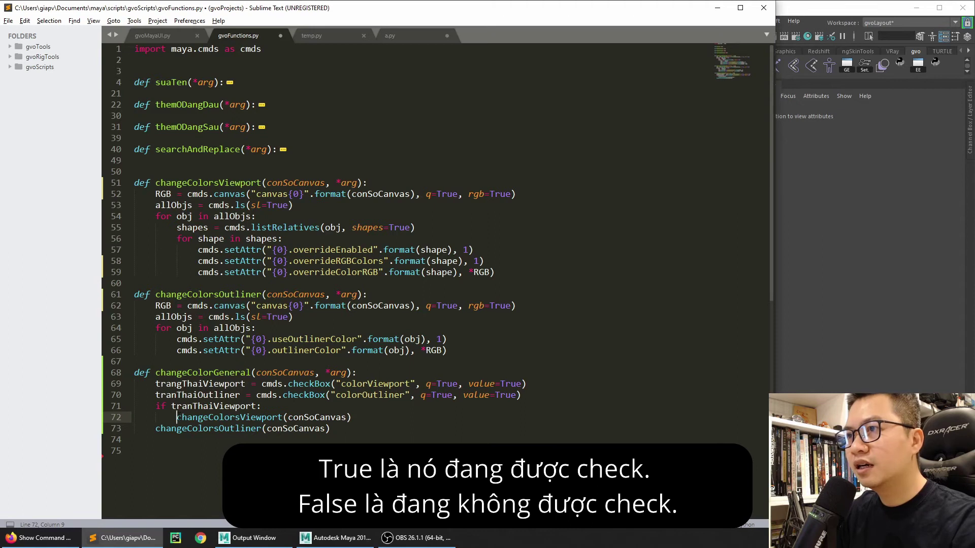
# - Add an else: pass branch after the changeColorsViewport call
pyautogui.moveTo(177, 417); pyautogui.dragTo(348, 418)
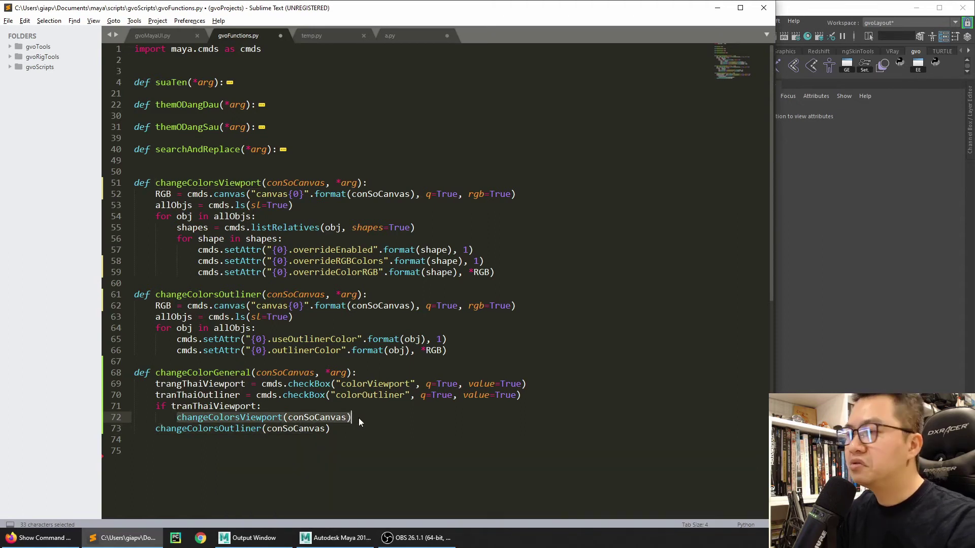
pyautogui.press('Right')
pyautogui.press('Return')
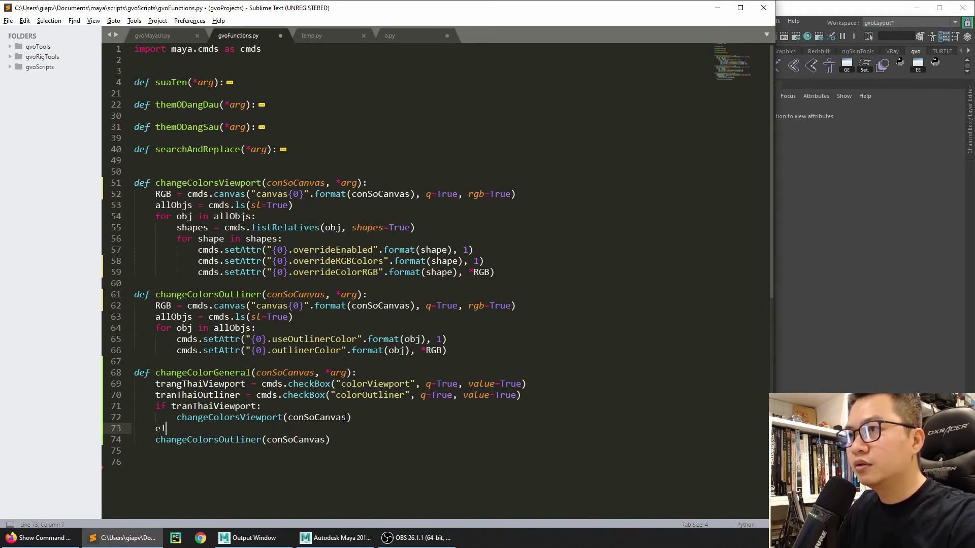
pyautogui.write('se:')
pyautogui.press('Return')
pyautogui.write('pas')
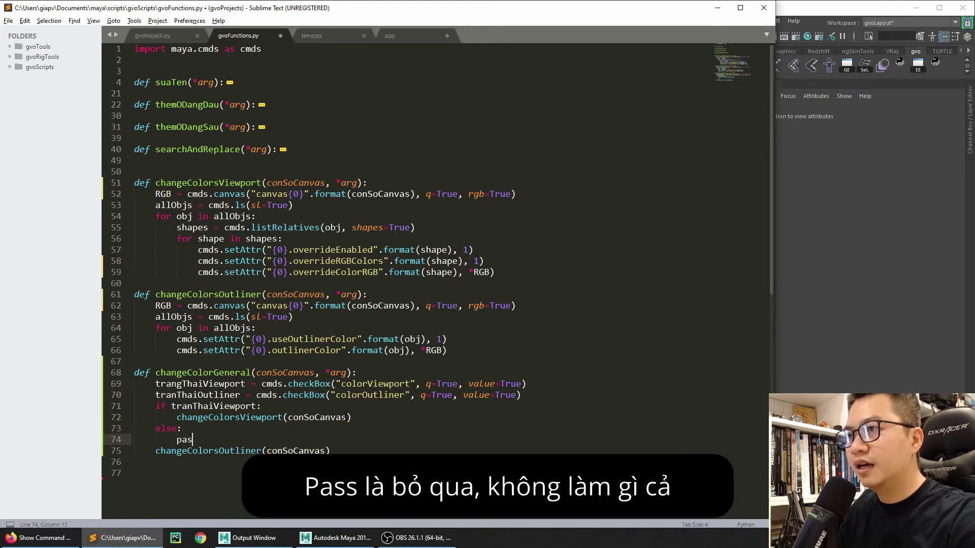
pyautogui.write('s')
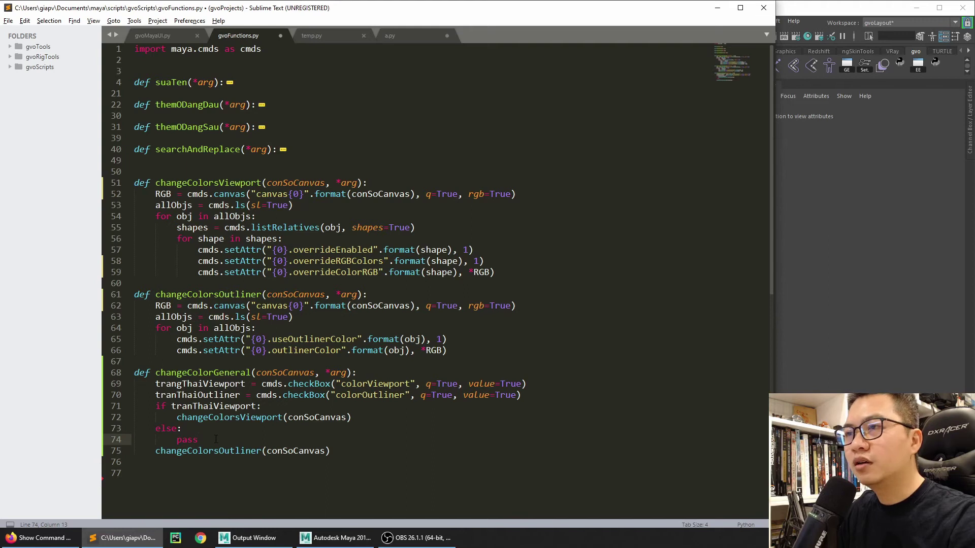
pyautogui.moveTo(199, 441); pyautogui.dragTo(94, 426)
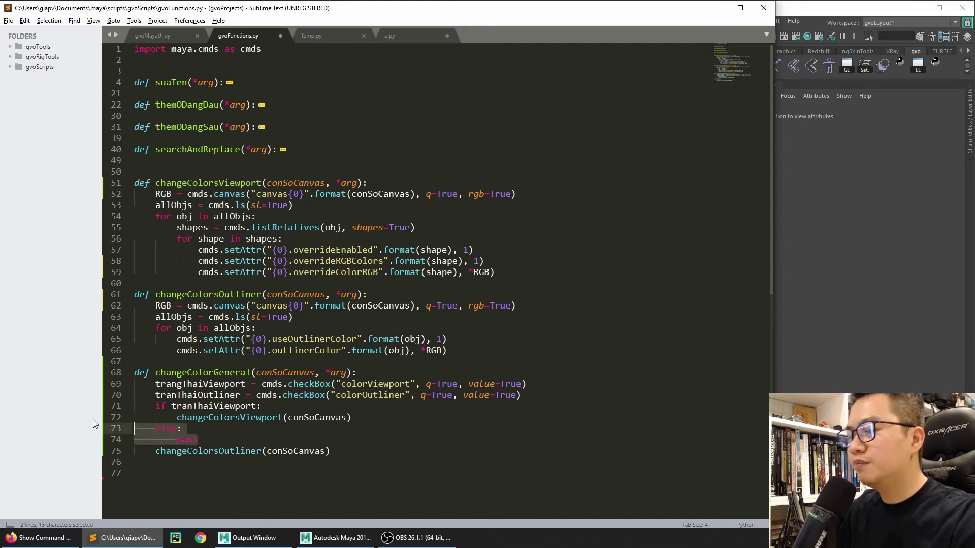
# - Replace the else/pass block with a new if line for the outliner check
pyautogui.press('BackSpace')
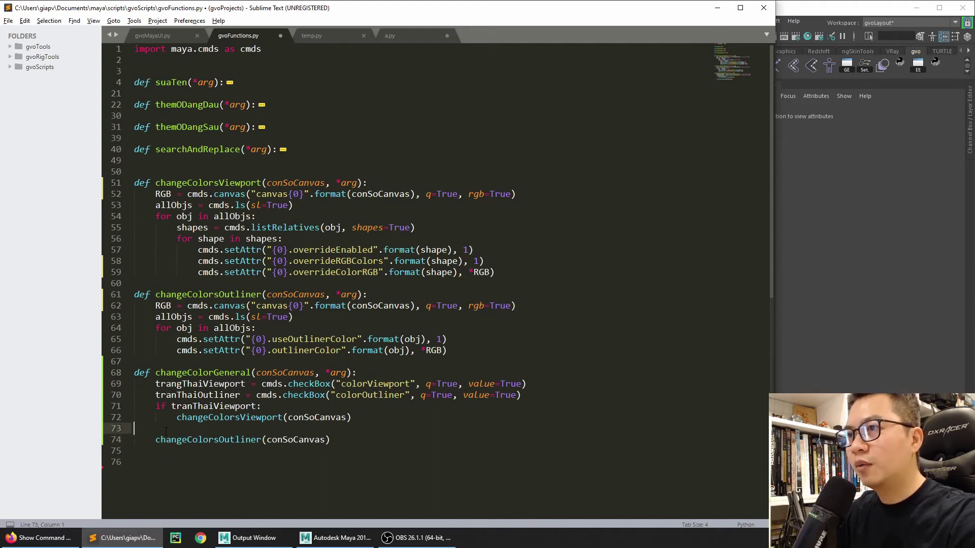
pyautogui.press('BackSpace')
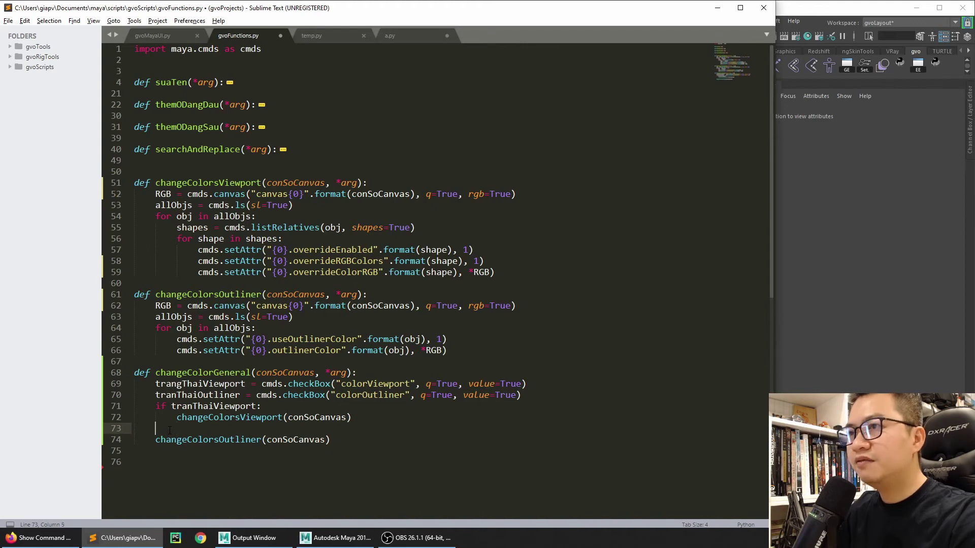
pyautogui.press('Return')
pyautogui.write('If')
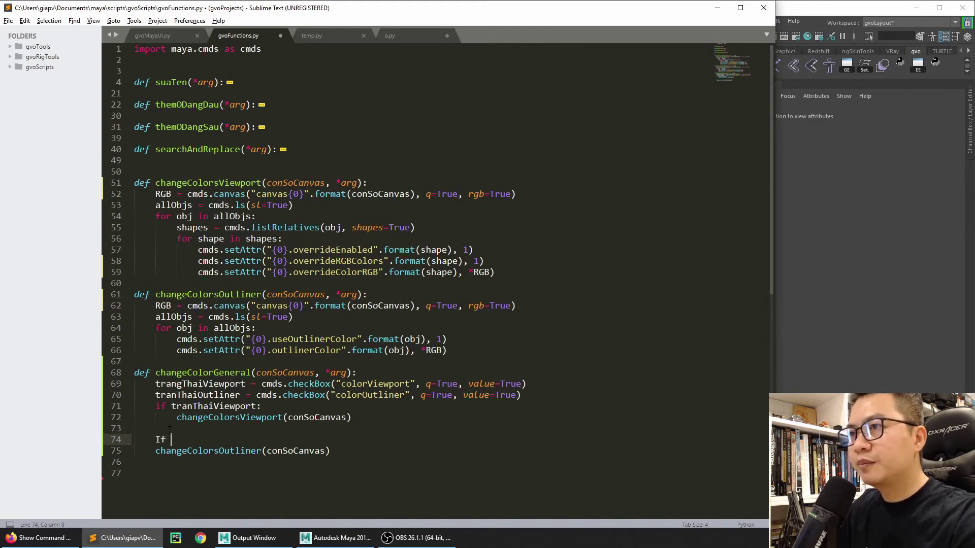
pyautogui.press('BackSpace')
pyautogui.press('BackSpace')
pyautogui.press('BackSpace')
pyautogui.write('if')
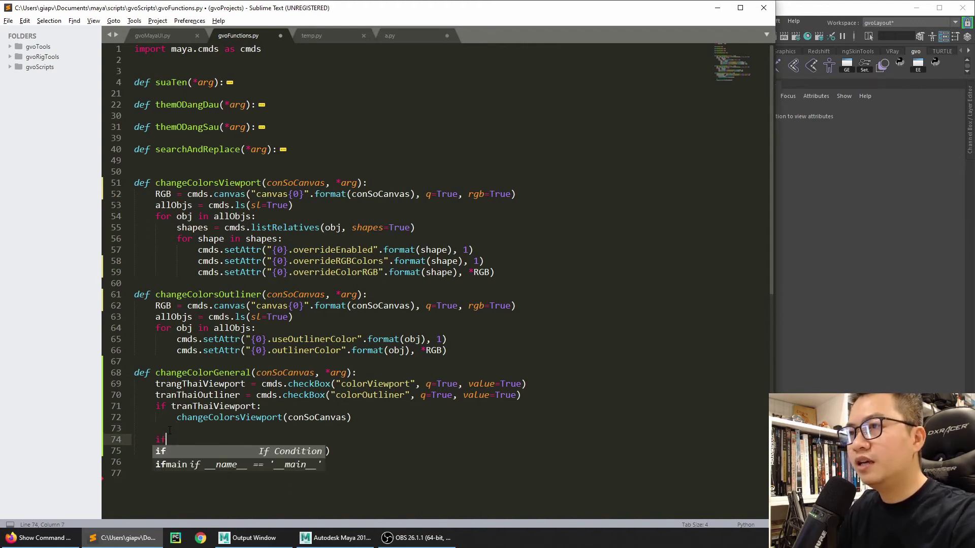
pyautogui.press('Escape')
# - Make it 'if tranThaiOutliner' wrapping the changeColorsOutliner call, then save gvoFunctions.py
pyautogui.doubleClick(198, 396)
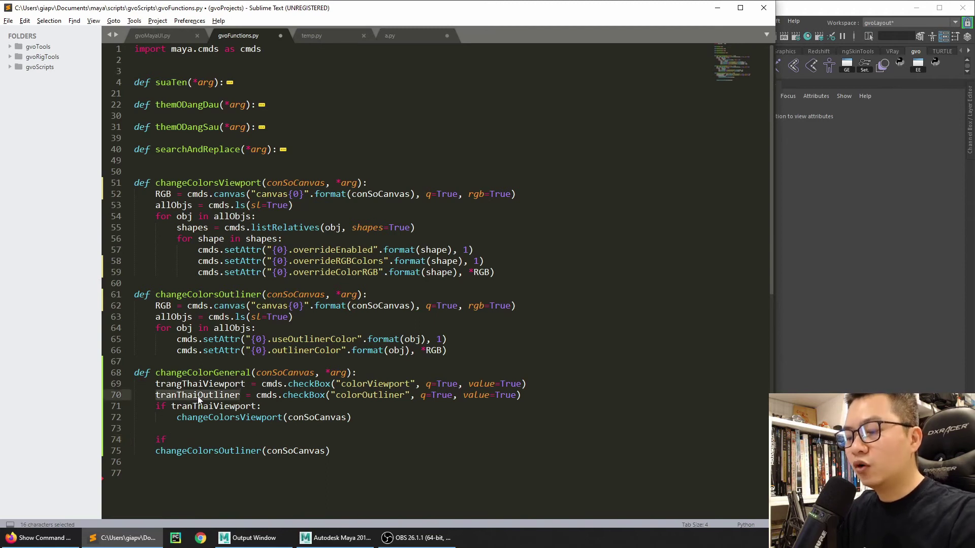
pyautogui.hotkey('ctrl', 'c')
pyautogui.click(198, 439)
pyautogui.hotkey('ctrl', 'v')
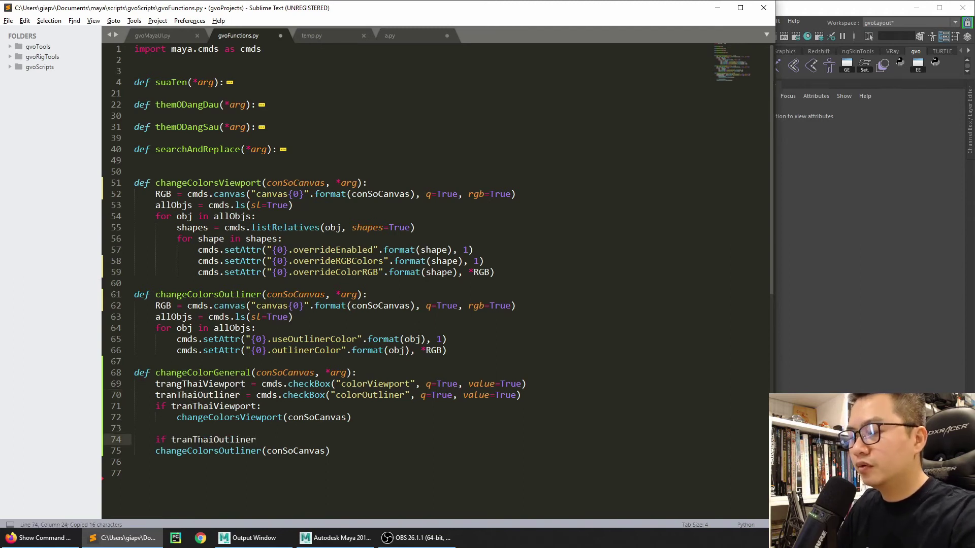
pyautogui.press('Return')
pyautogui.press('Delete')
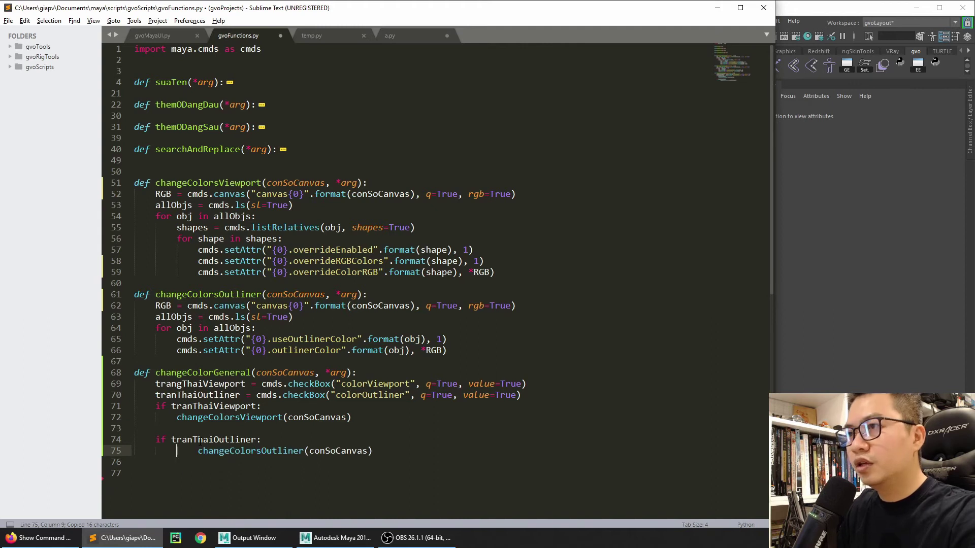
pyautogui.press('Delete')
pyautogui.press('Delete')
pyautogui.press('Delete')
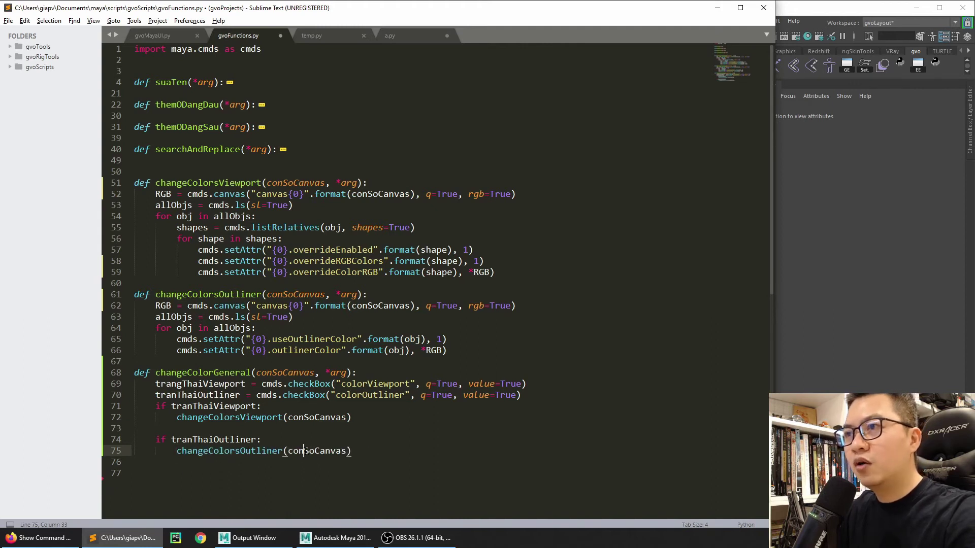
pyautogui.hotkey('ctrl', 'd')
pyautogui.click(410, 412)
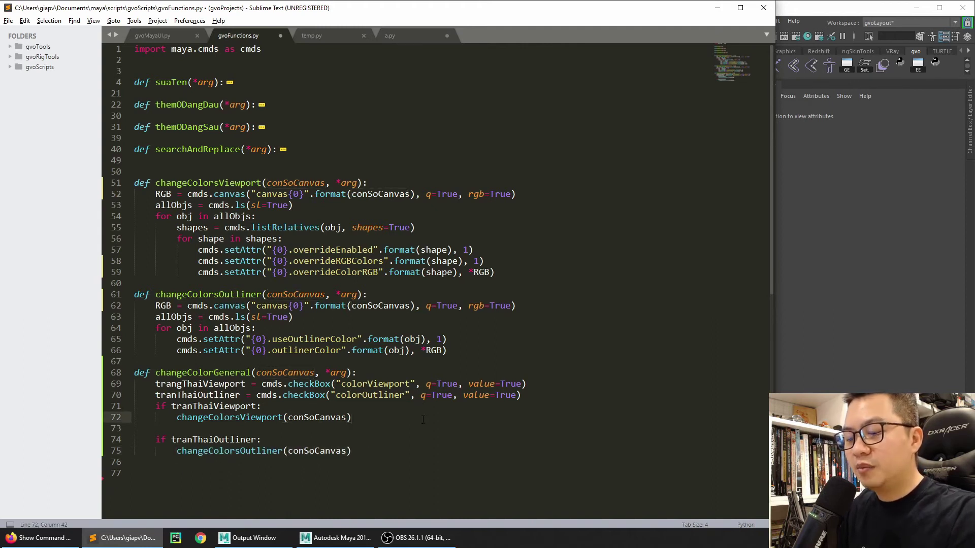
pyautogui.hotkey('ctrl', 's')
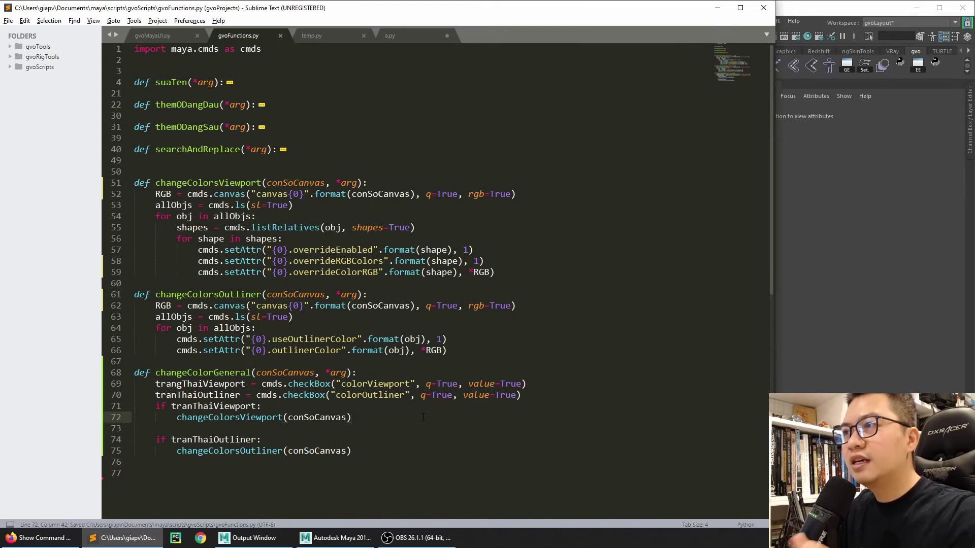
# - Save gvoMayaUI.py, then in Maya delete pCube1 and close the Attribute Editor
pyautogui.click(172, 38)
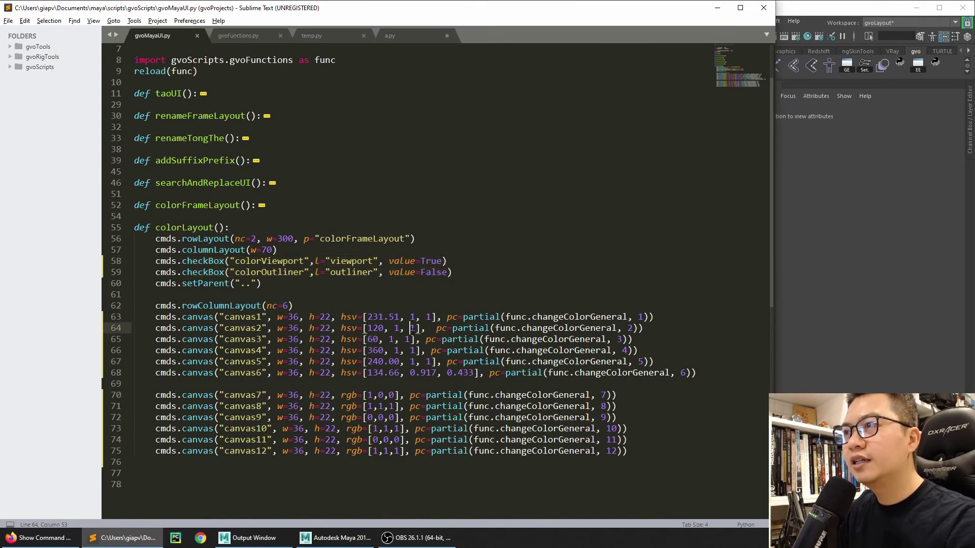
pyautogui.hotkey('ctrl', 's')
pyautogui.click(778, 328)
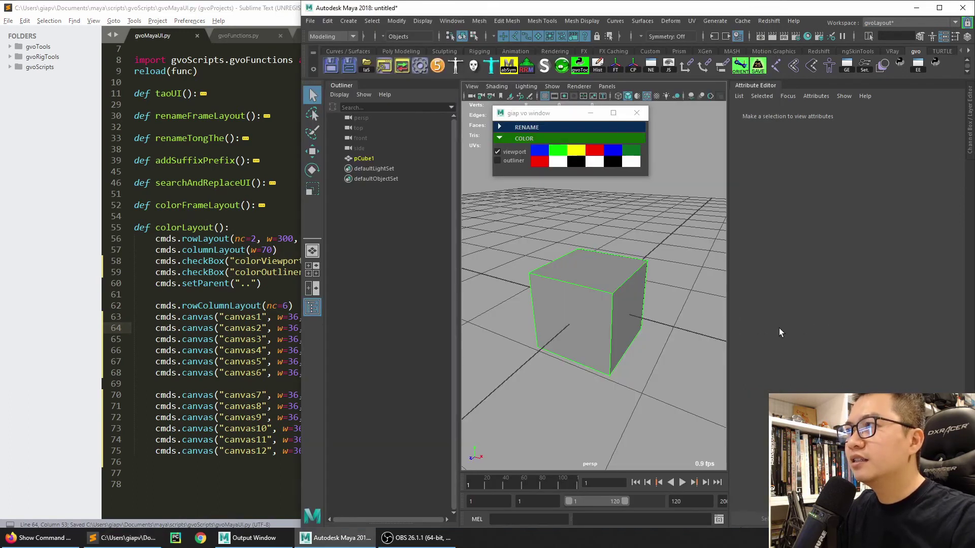
pyautogui.click(364, 158)
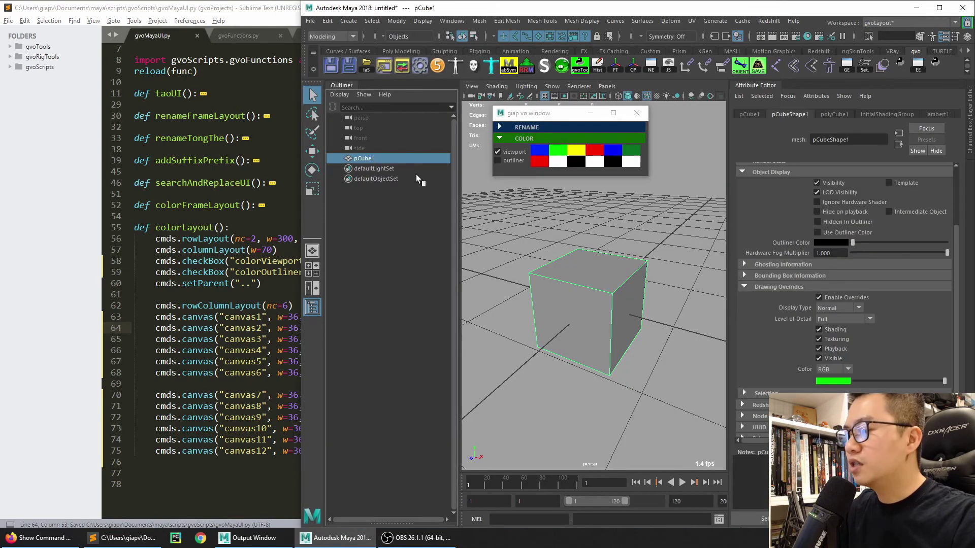
pyautogui.press('Delete')
pyautogui.hotkey('ctrl', 'a')
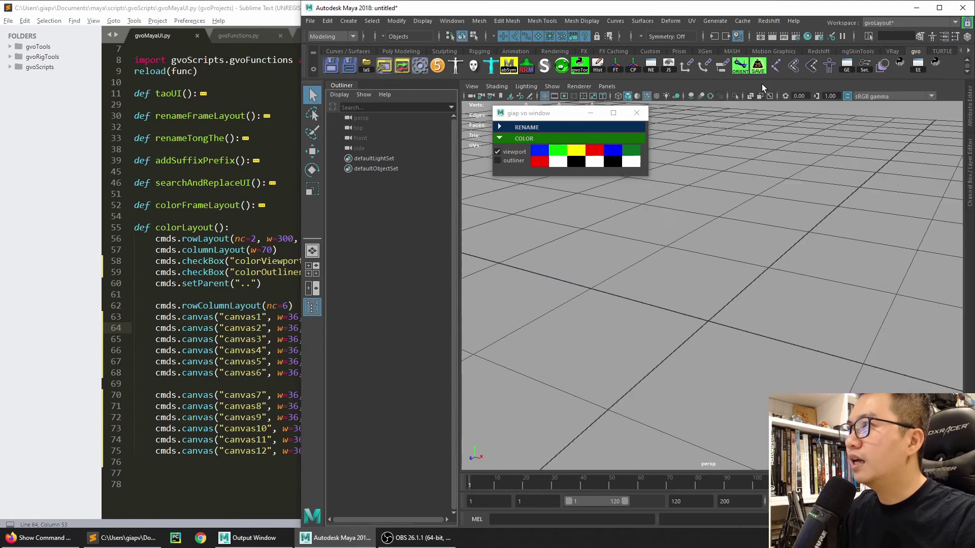
pyautogui.moveTo(557, 116); pyautogui.dragTo(663, 98)
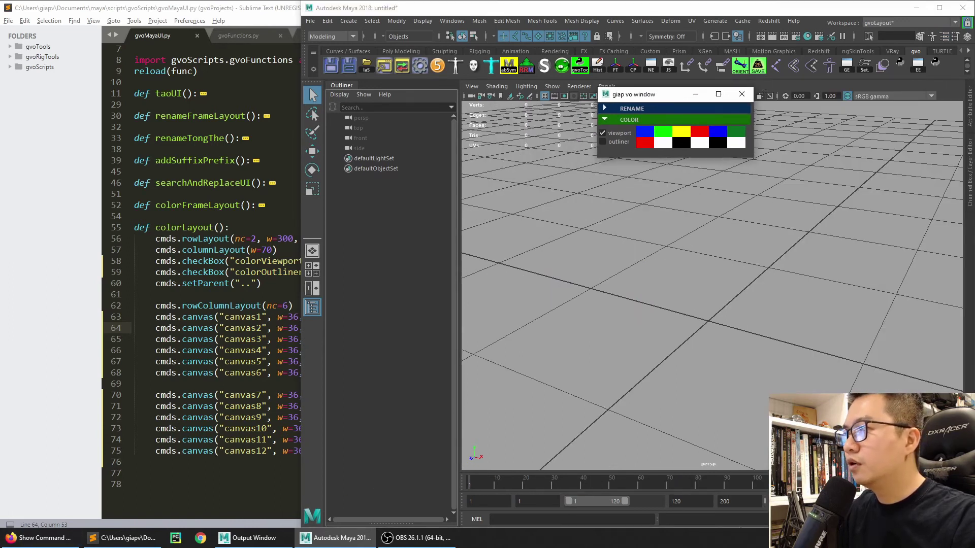
# - Rerun the three tool UI lines in the Script Editor to rebuild the giap vo window
pyautogui.hotkey('ctrl', 'shift', 's')
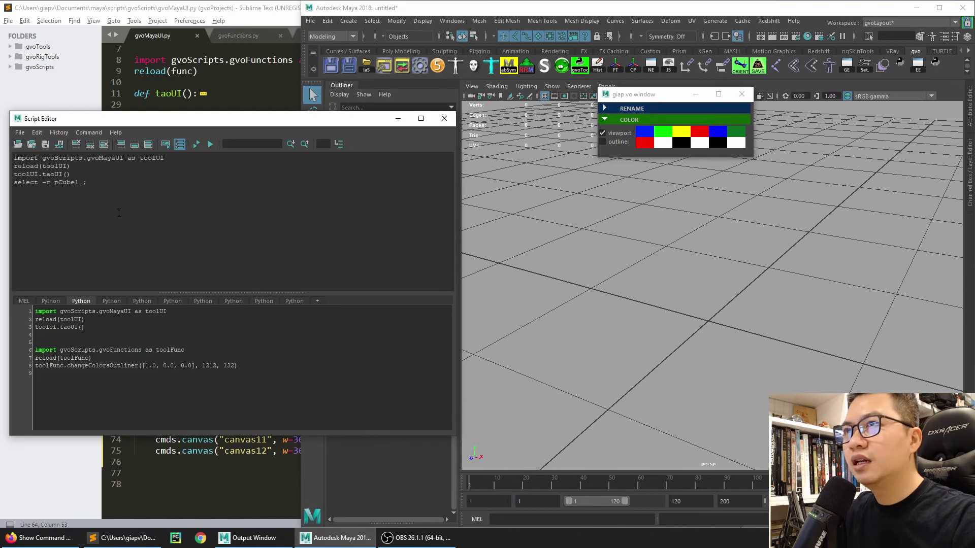
pyautogui.keyDown('ctrl'); pyautogui.scroll(2, 119, 207); pyautogui.keyUp('ctrl')
pyautogui.keyDown('ctrl'); pyautogui.scroll(1, 119, 208); pyautogui.keyUp('ctrl')
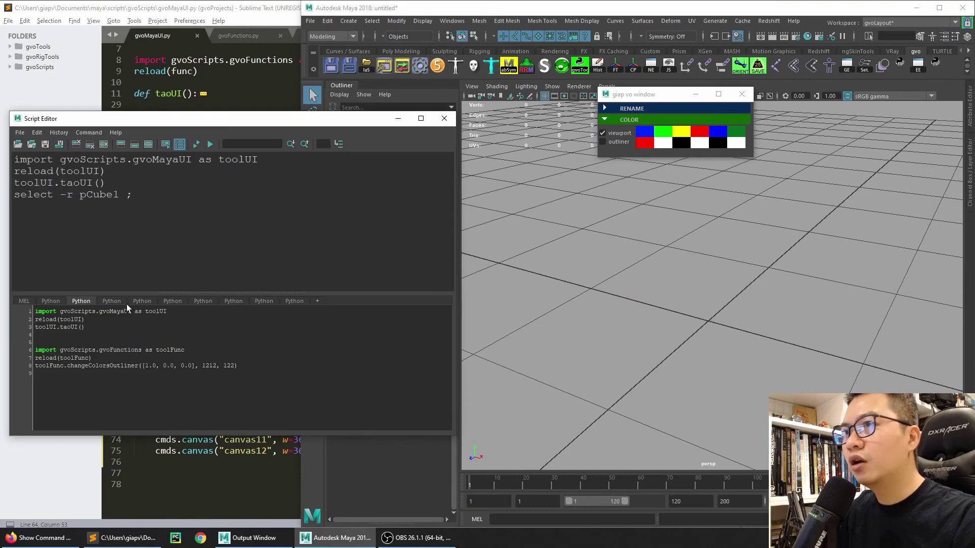
pyautogui.keyDown('ctrl'); pyautogui.scroll(2, 127, 360); pyautogui.keyUp('ctrl')
pyautogui.keyDown('ctrl'); pyautogui.scroll(2, 128, 360); pyautogui.keyUp('ctrl')
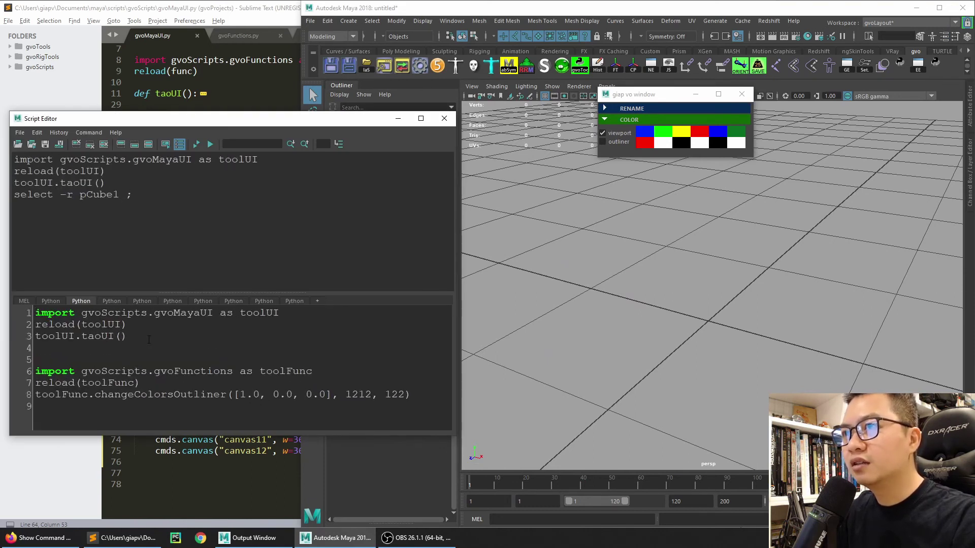
pyautogui.moveTo(148, 340); pyautogui.dragTo(26, 222)
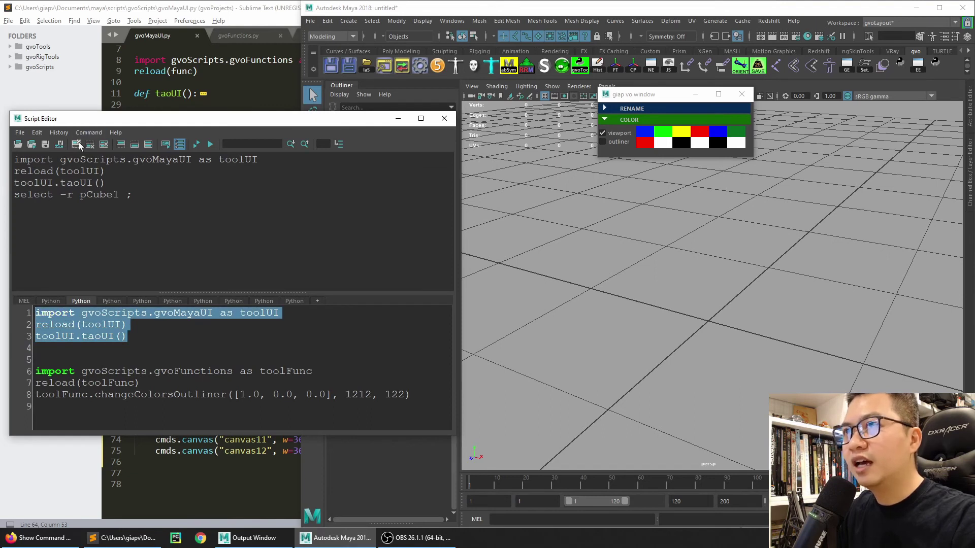
pyautogui.click(76, 143)
pyautogui.click(210, 146)
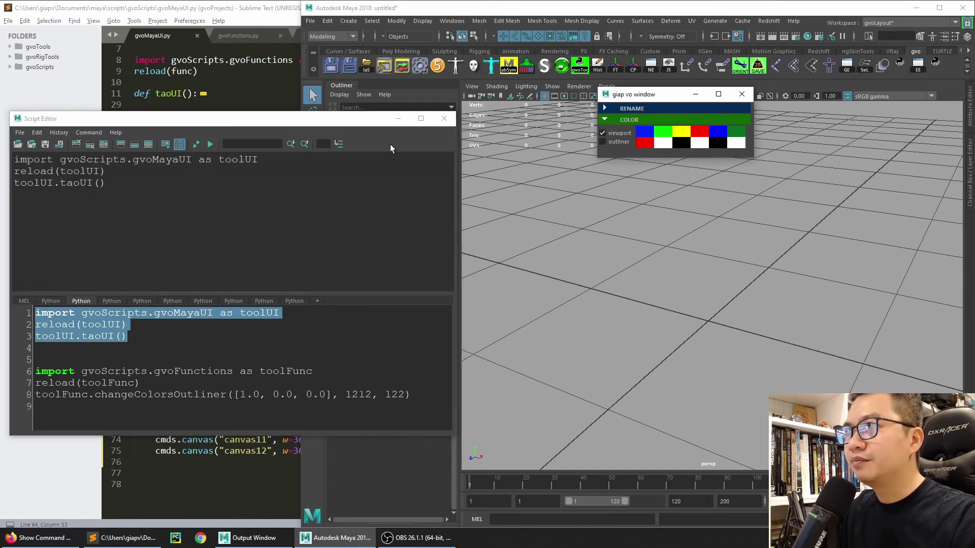
pyautogui.click(443, 119)
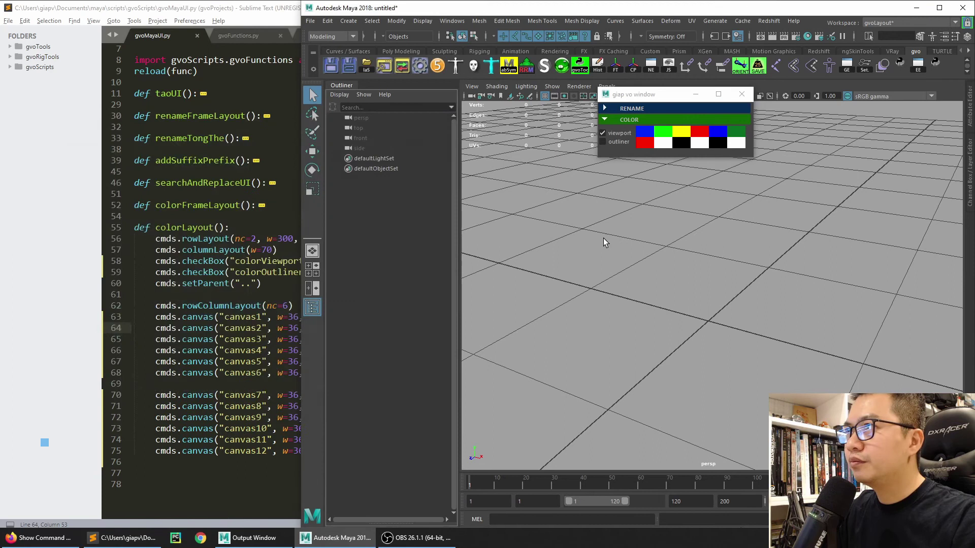
# - Create a polygon cube and sphere, move the sphere left of the cube, and deselect
pyautogui.keyDown('shift'); pyautogui.rightClick(675, 264); pyautogui.keyUp('shift')
pyautogui.keyDown('shift'); pyautogui.moveTo(675, 264); pyautogui.dragTo(674, 291, button='right'); pyautogui.keyUp('shift')
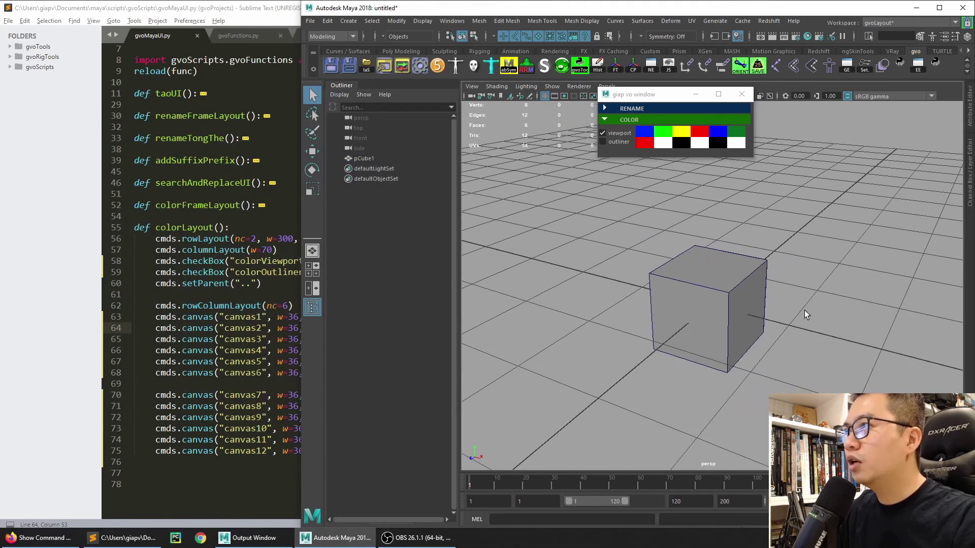
pyautogui.keyDown('shift'); pyautogui.moveTo(840, 320); pyautogui.dragTo(842, 301, button='right'); pyautogui.keyUp('shift')
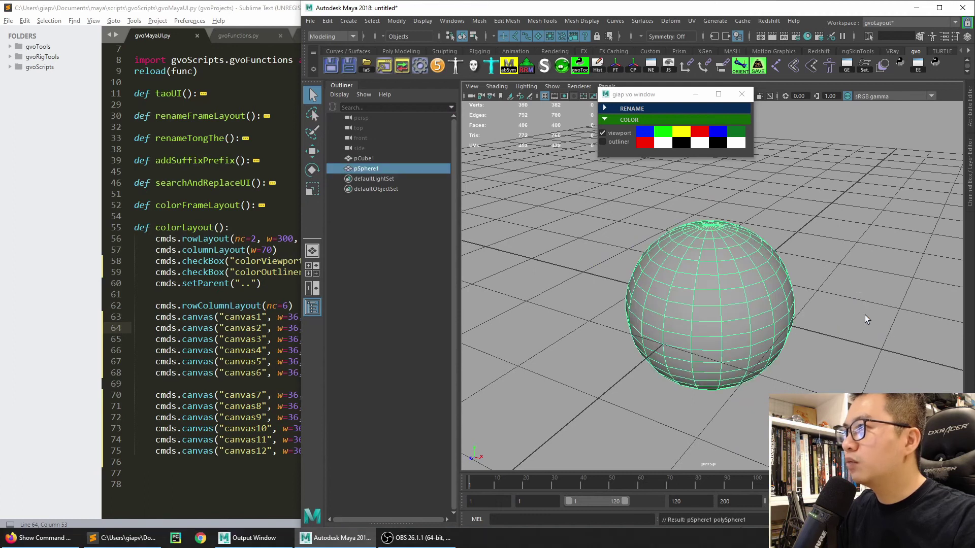
pyautogui.press('w')
pyautogui.moveTo(802, 334); pyautogui.dragTo(607, 279, button='middle')
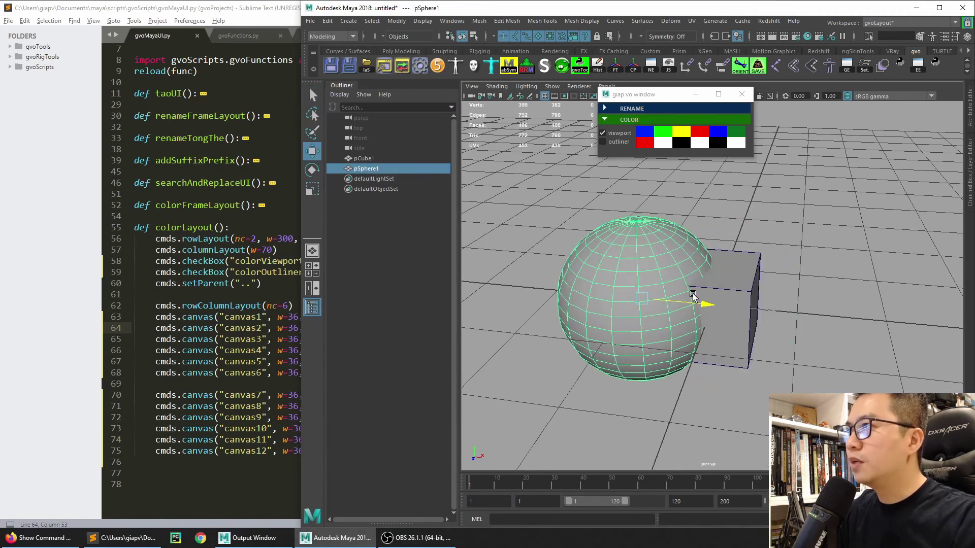
pyautogui.keyDown('alt'); pyautogui.moveTo(607, 279); pyautogui.dragTo(711, 239); pyautogui.keyUp('alt')
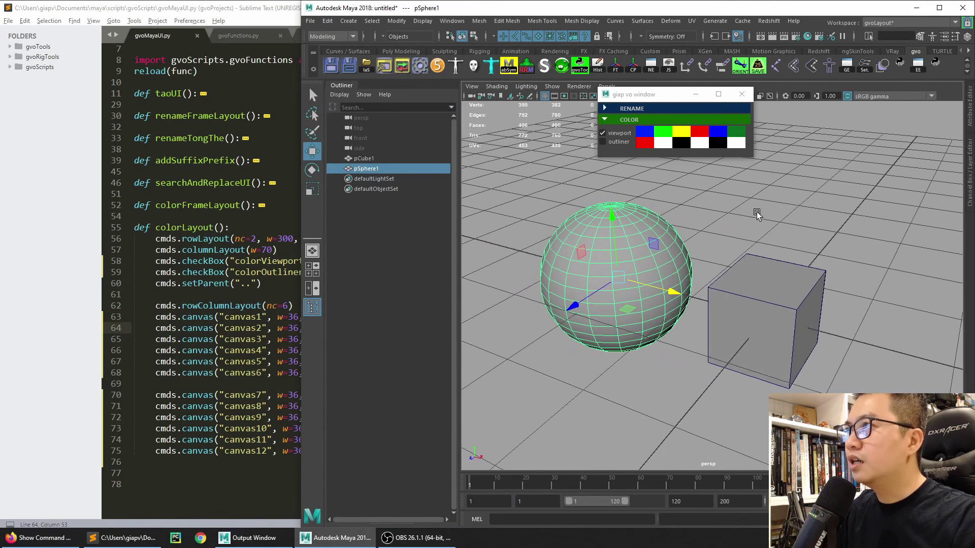
pyautogui.click(660, 192)
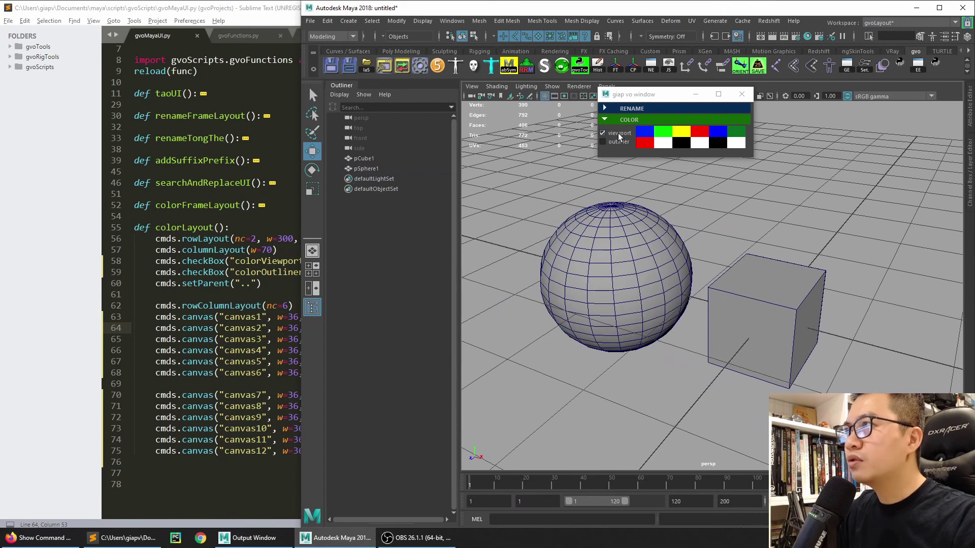
# - Fold the changeColorsViewport and changeColorsOutliner functions in gvoFunctions.py
pyautogui.click(247, 37)
pyautogui.click(812, 208)
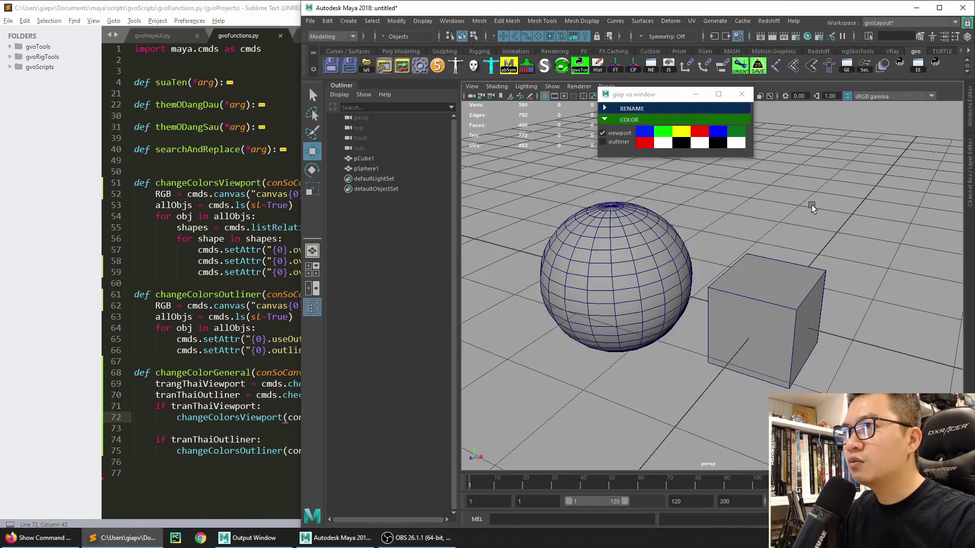
pyautogui.click(126, 182)
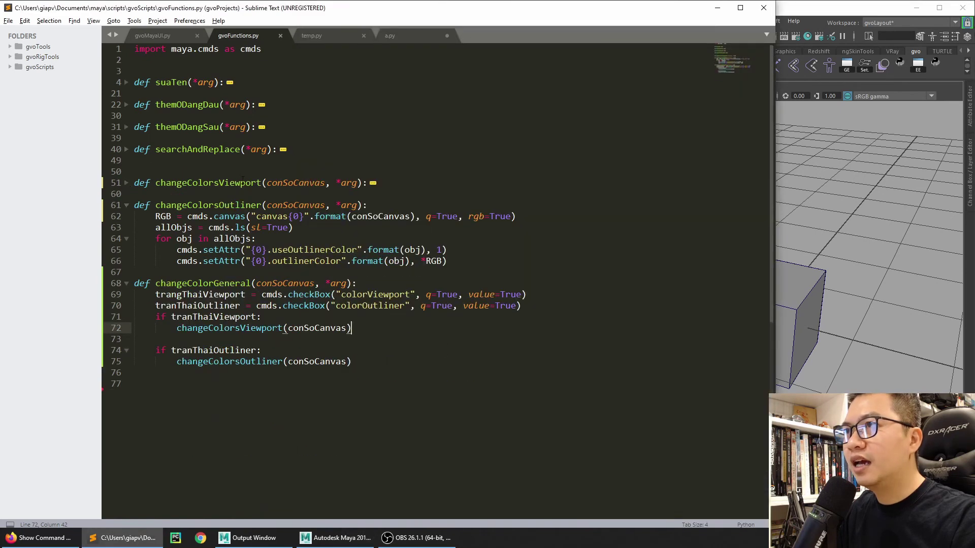
pyautogui.click(127, 205)
# - Narrow Maya beside the code, shift the giap vo window right, and select pSphere1
pyautogui.click(782, 213)
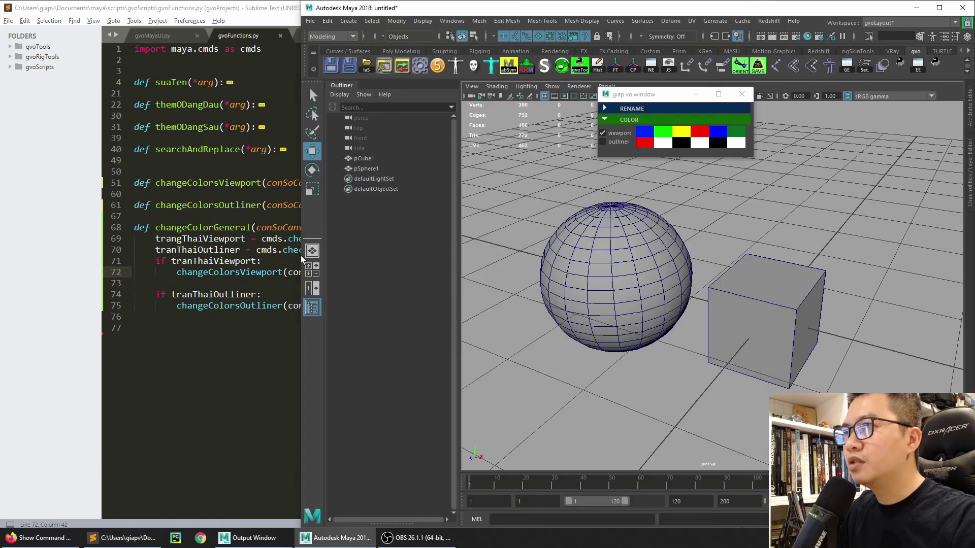
pyautogui.moveTo(303, 262)
pyautogui.mouseDown()
pyautogui.moveTo(545, 260)
pyautogui.moveTo(467, 260)
pyautogui.mouseUp()
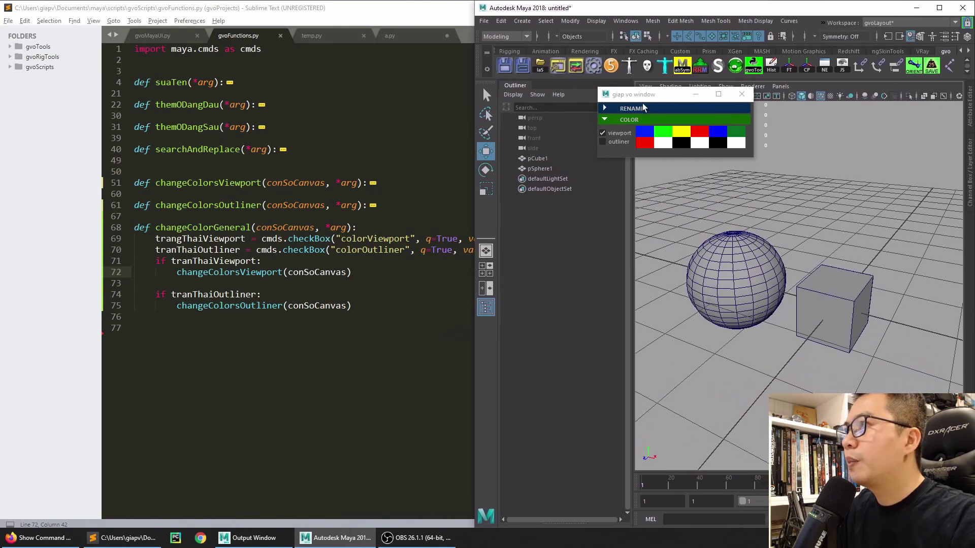
pyautogui.moveTo(654, 99)
pyautogui.mouseDown()
pyautogui.moveTo(684, 95)
pyautogui.moveTo(702, 111)
pyautogui.mouseUp()
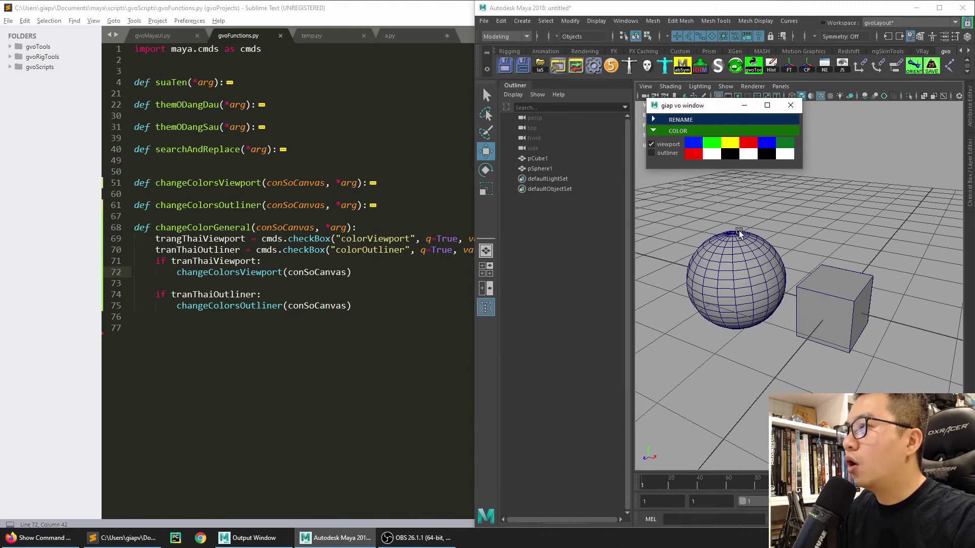
pyautogui.click(702, 219)
pyautogui.click(724, 277)
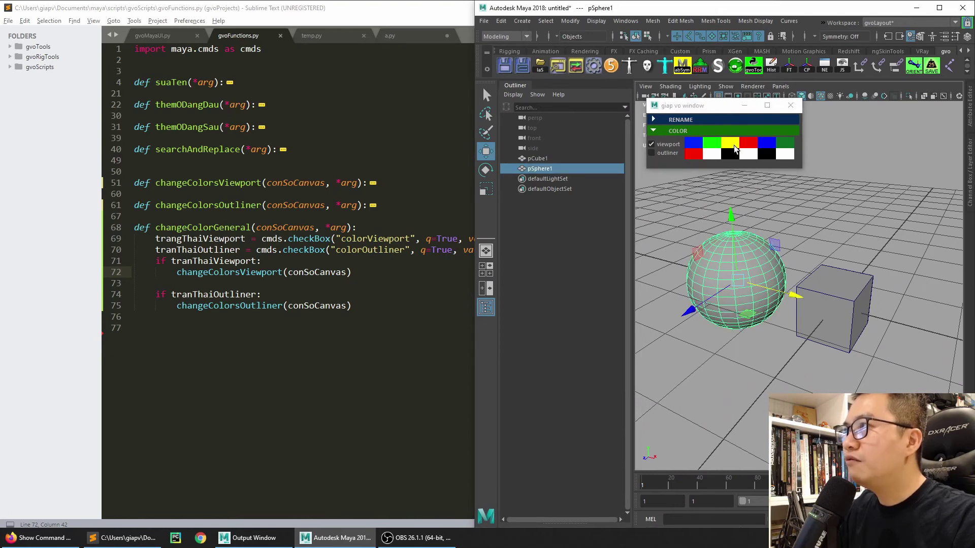
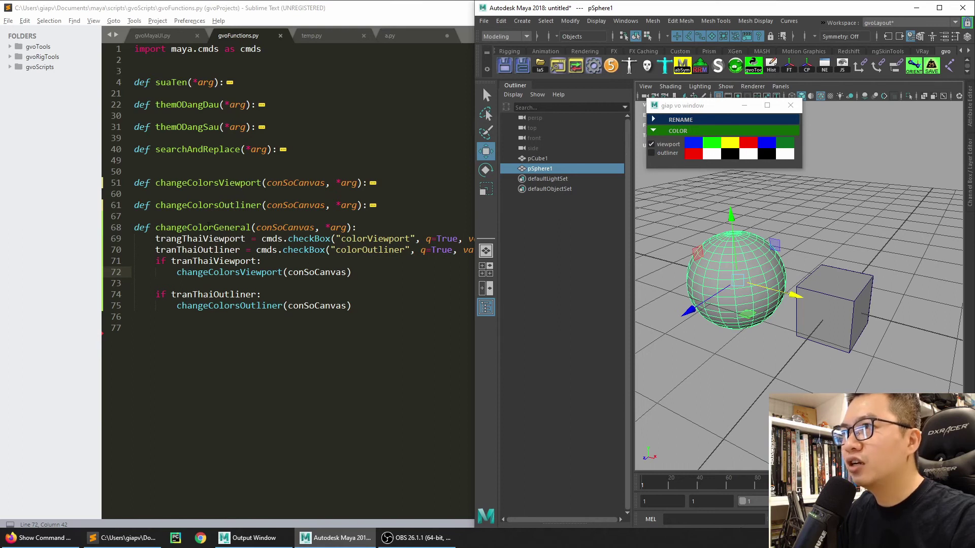
# - Trace changeColorGeneral and its conSoCanvas parameter across gvoMayaUI.py and gvoFunctions.py
pyautogui.click(169, 37)
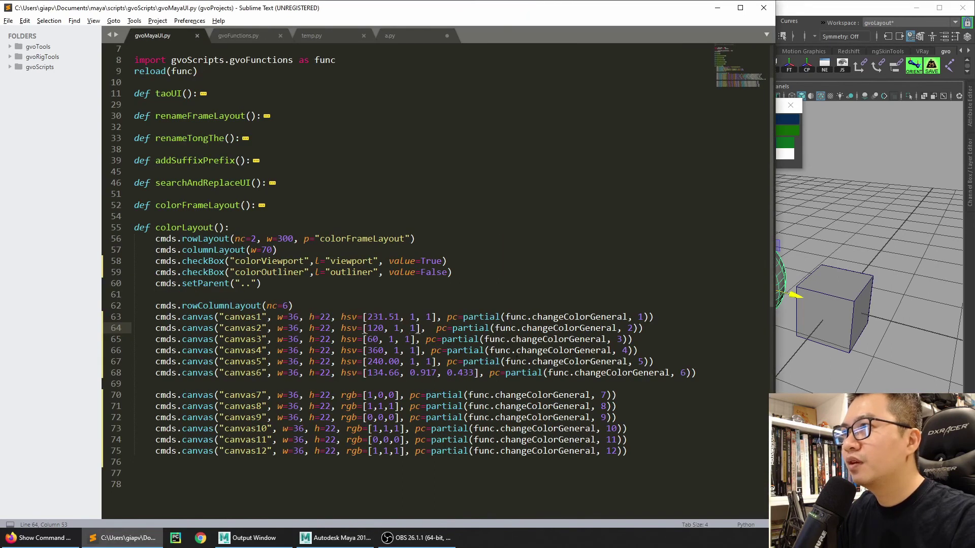
pyautogui.doubleClick(561, 316)
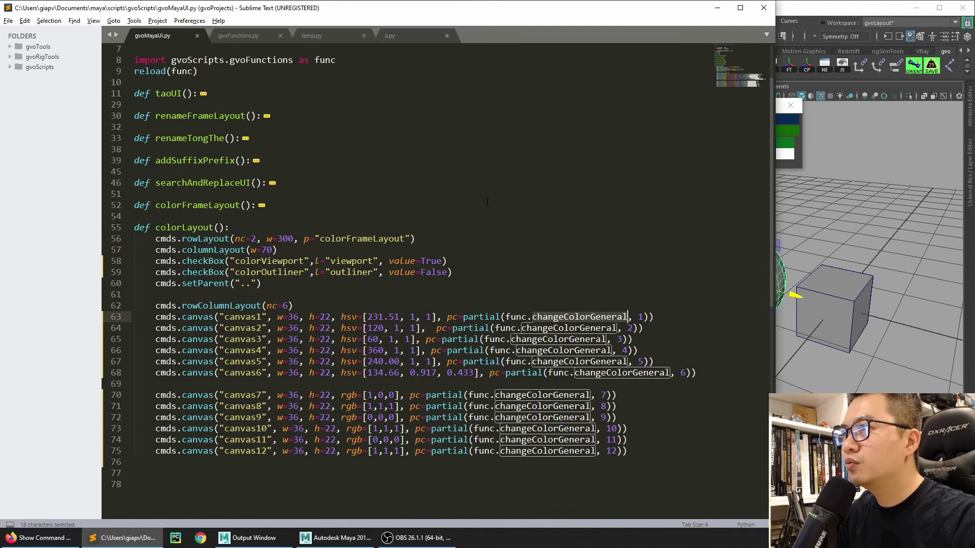
pyautogui.click(241, 35)
pyautogui.doubleClick(291, 229)
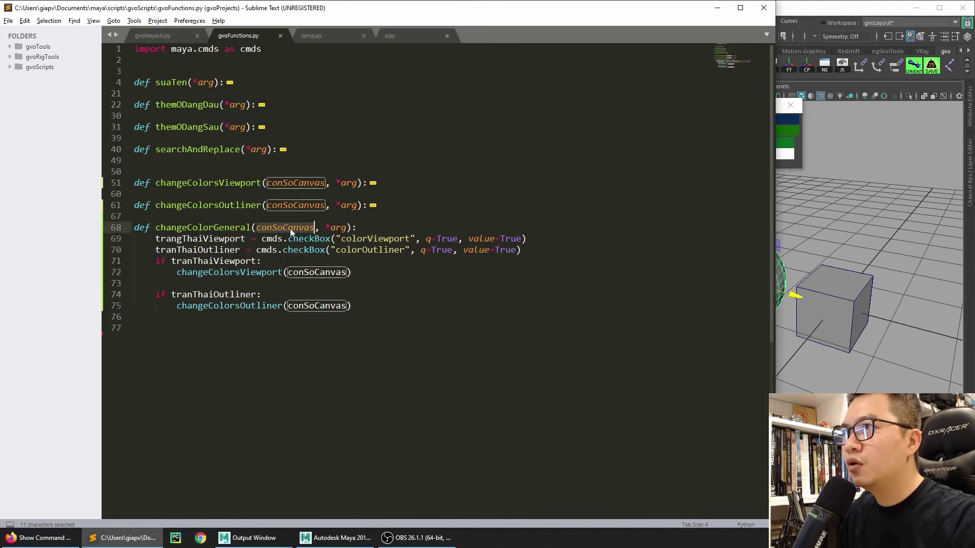
pyautogui.doubleClick(302, 272)
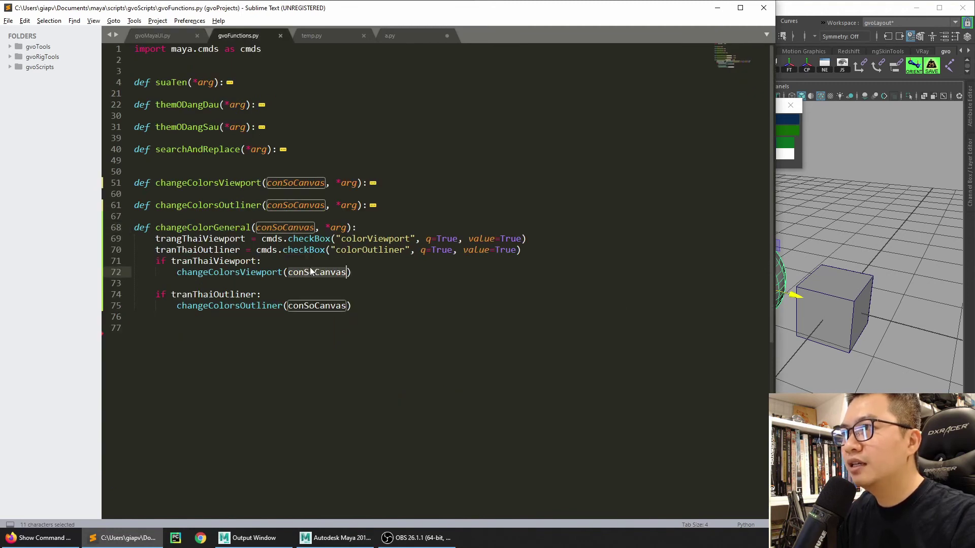
# - Locate the changeColorsViewport definition and the trangThaiViewport variable in gvoFunctions.py
pyautogui.doubleClick(255, 273)
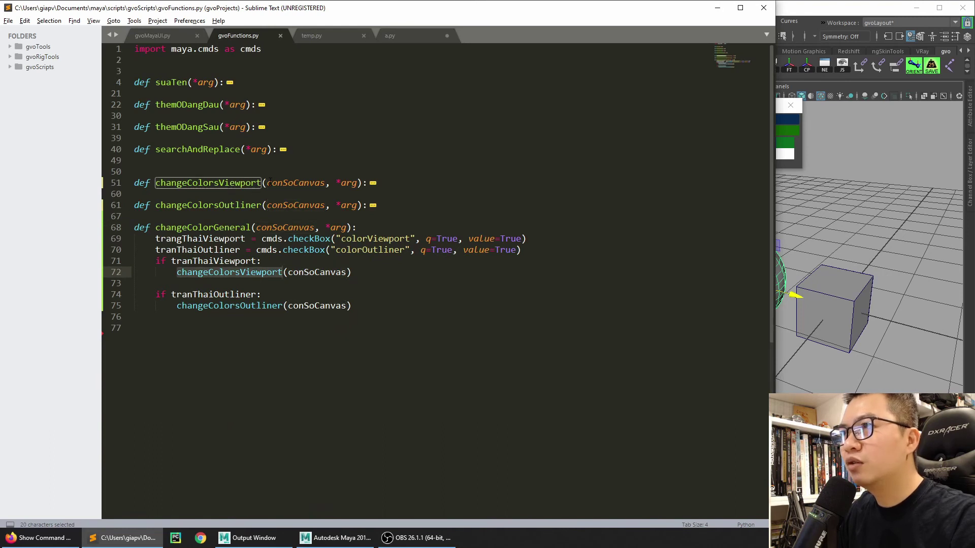
pyautogui.click(456, 288)
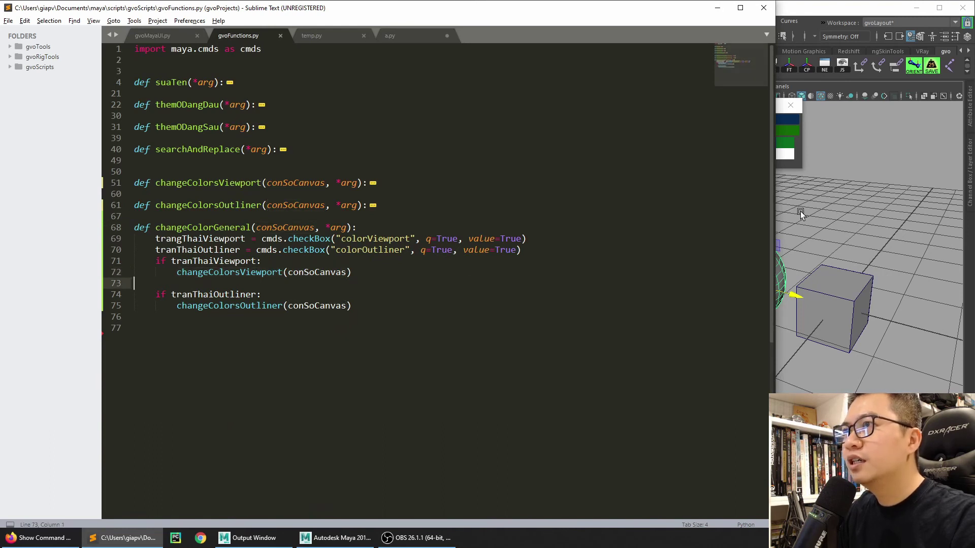
pyautogui.click(800, 211)
pyautogui.doubleClick(211, 239)
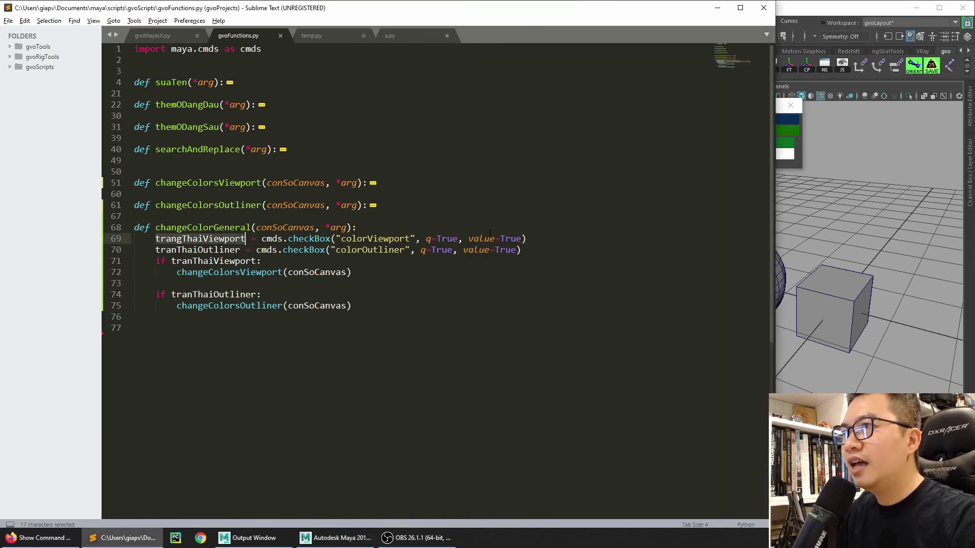
# - Try a colour swatch on the selected sphere and find the tranThaiViewport NameError in the script log
pyautogui.click(802, 213)
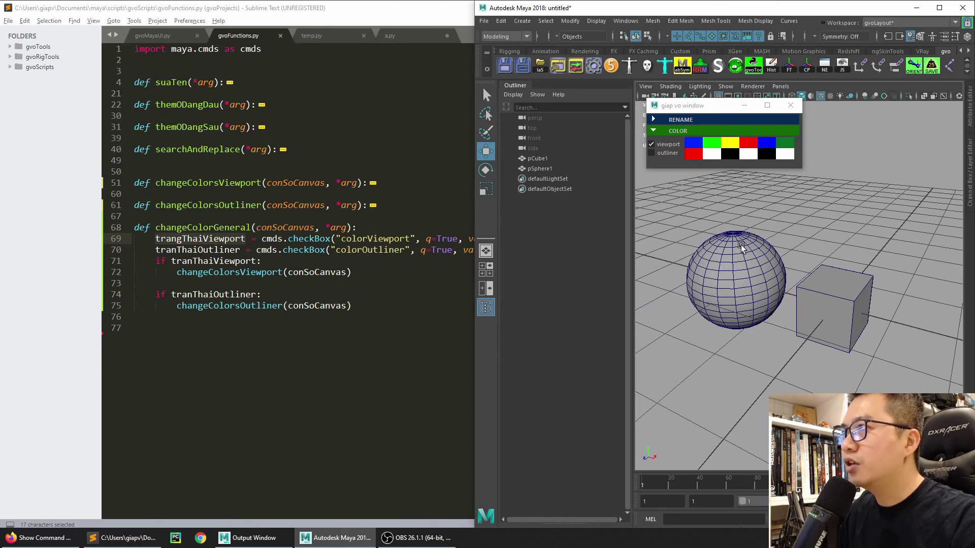
pyautogui.hotkey('ctrl', 'z')
pyautogui.click(735, 150)
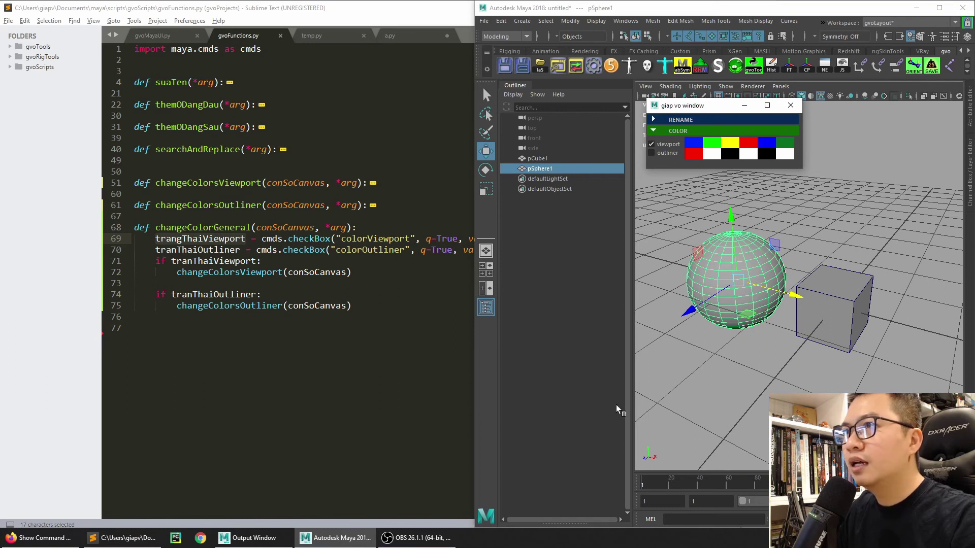
pyautogui.click(962, 519)
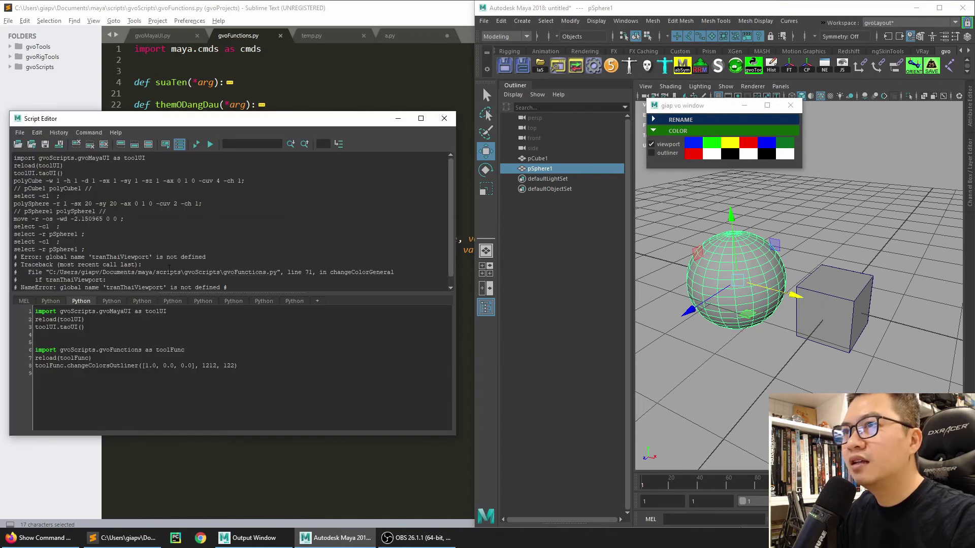
pyautogui.keyDown('ctrl'); pyautogui.scroll(1, 148, 223); pyautogui.keyUp('ctrl')
pyautogui.keyDown('ctrl'); pyautogui.scroll(2, 150, 221); pyautogui.keyUp('ctrl')
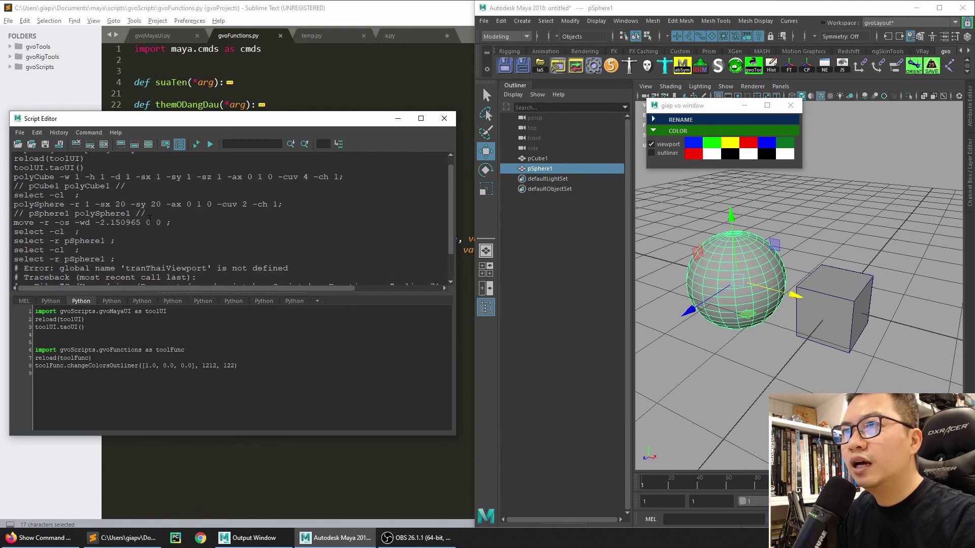
pyautogui.keyDown('ctrl'); pyautogui.scroll(1, 149, 219); pyautogui.keyUp('ctrl')
pyautogui.scroll(-2, 149, 219)
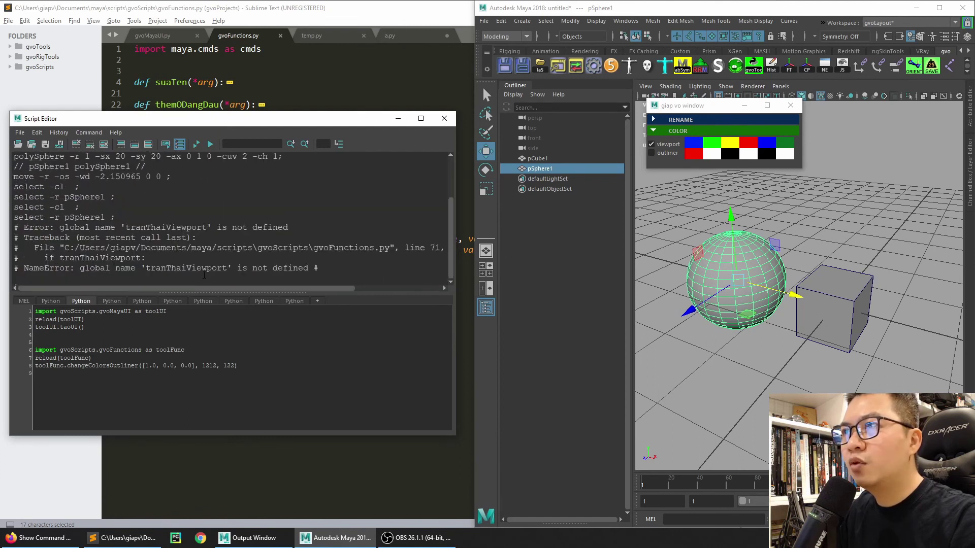
# - Replace the misspelled tranThaiViewport on line 71 with trangThaiViewport
pyautogui.click(263, 505)
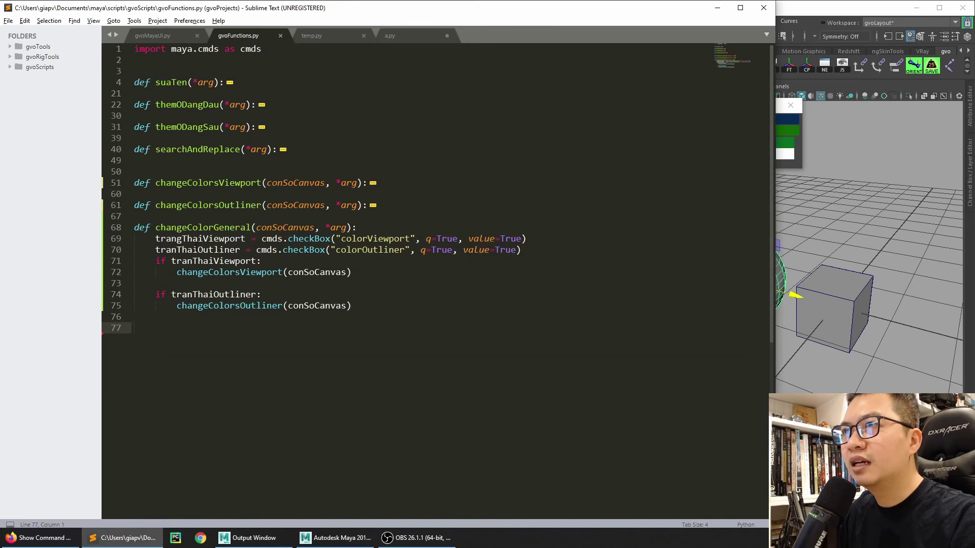
pyautogui.click(190, 261)
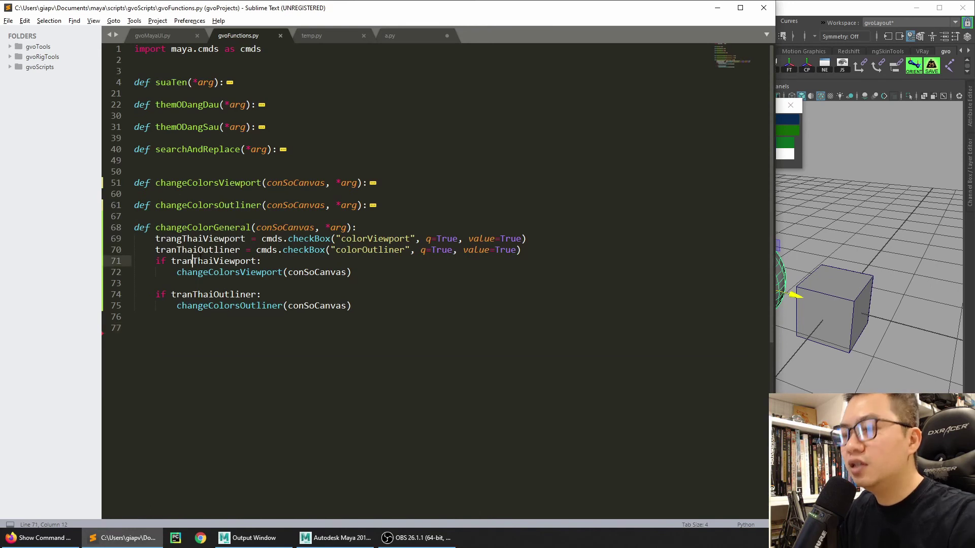
pyautogui.doubleClick(188, 239)
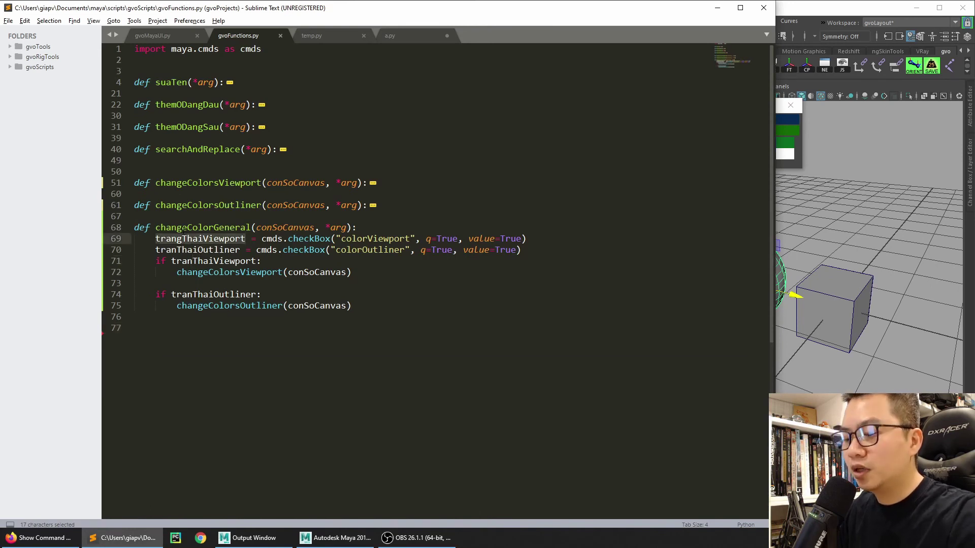
pyautogui.hotkey('ctrl', 'c')
pyautogui.click(203, 261)
pyautogui.doubleClick(203, 260)
pyautogui.hotkey('ctrl', 'v')
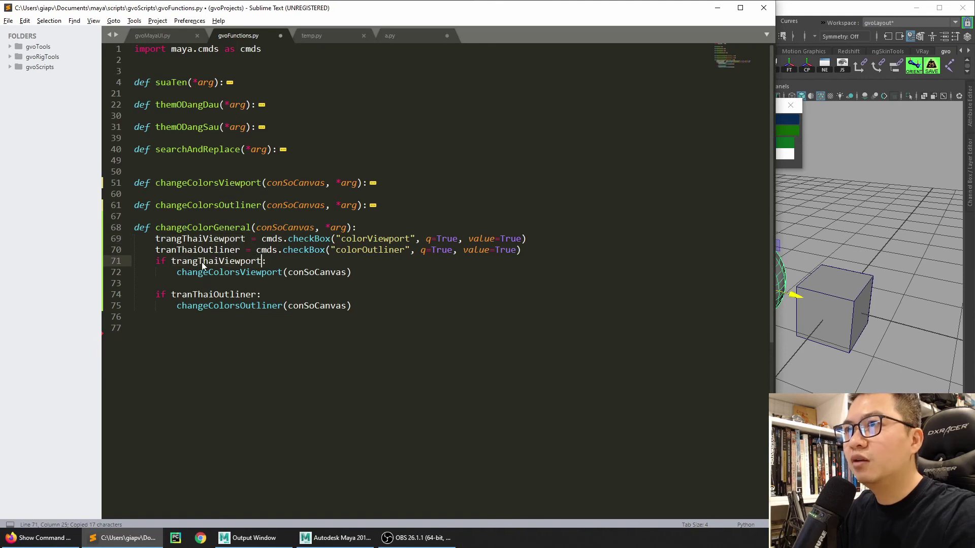
# - Correct lines 70 and 74 to trangThaiOutliner and save gvoFunctions.py
pyautogui.click(176, 249)
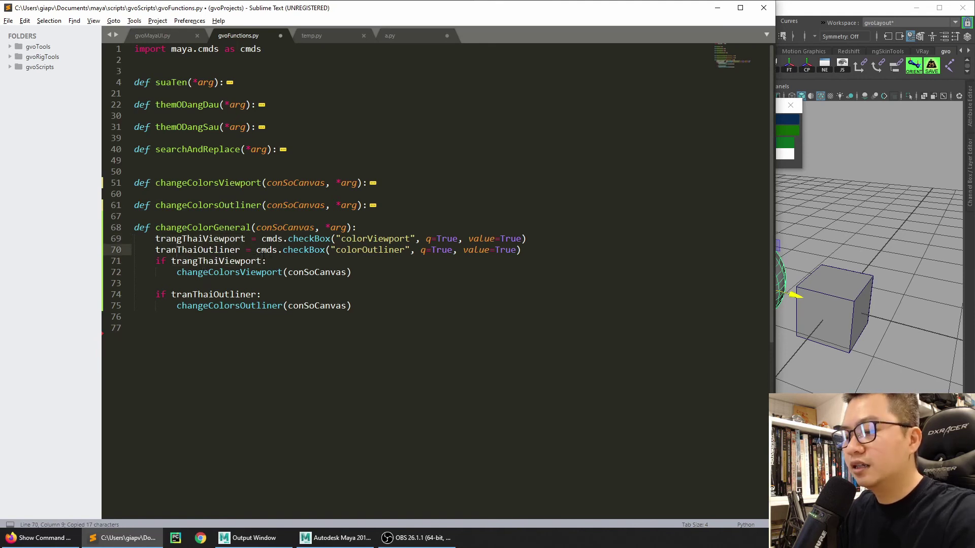
pyautogui.write('g')
pyautogui.doubleClick(220, 250)
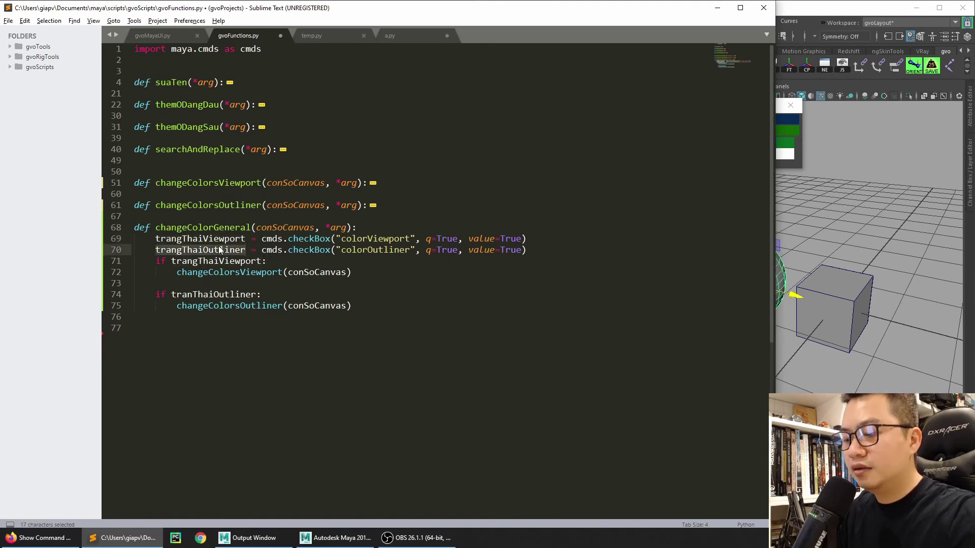
pyautogui.hotkey('ctrl', 'c')
pyautogui.doubleClick(215, 295)
pyautogui.hotkey('ctrl', 'v')
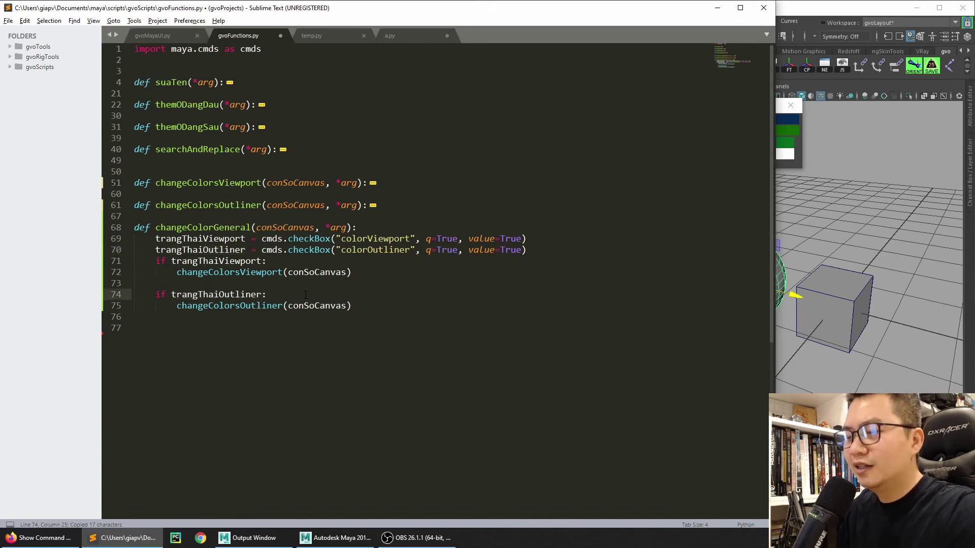
pyautogui.hotkey('ctrl', 's')
# - Rebuild the giap vo tool window by rerunning its three script lines
pyautogui.click(843, 233)
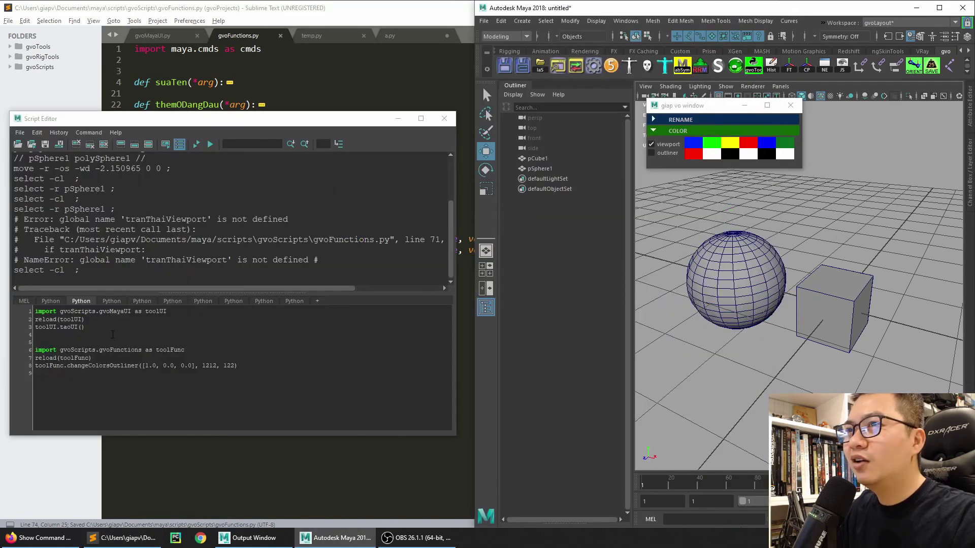
pyautogui.moveTo(87, 327); pyautogui.dragTo(15, 289)
pyautogui.click(77, 144)
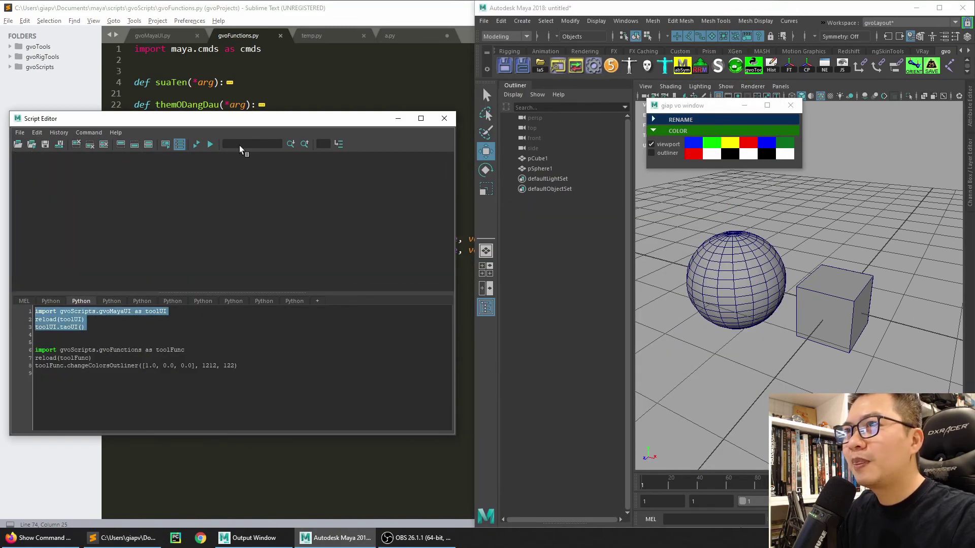
pyautogui.click(210, 144)
pyautogui.click(398, 119)
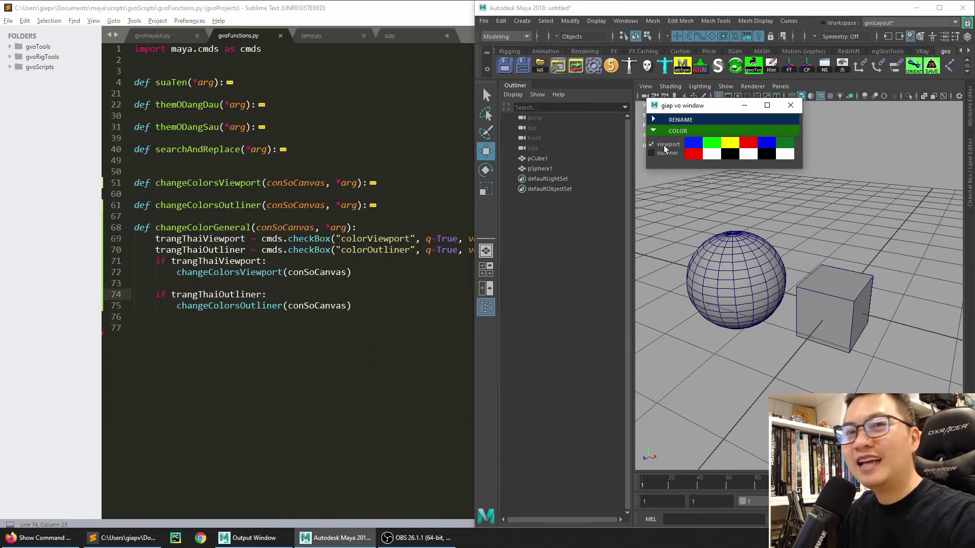
# - Colour the sphere's wireframe yellow
pyautogui.click(735, 272)
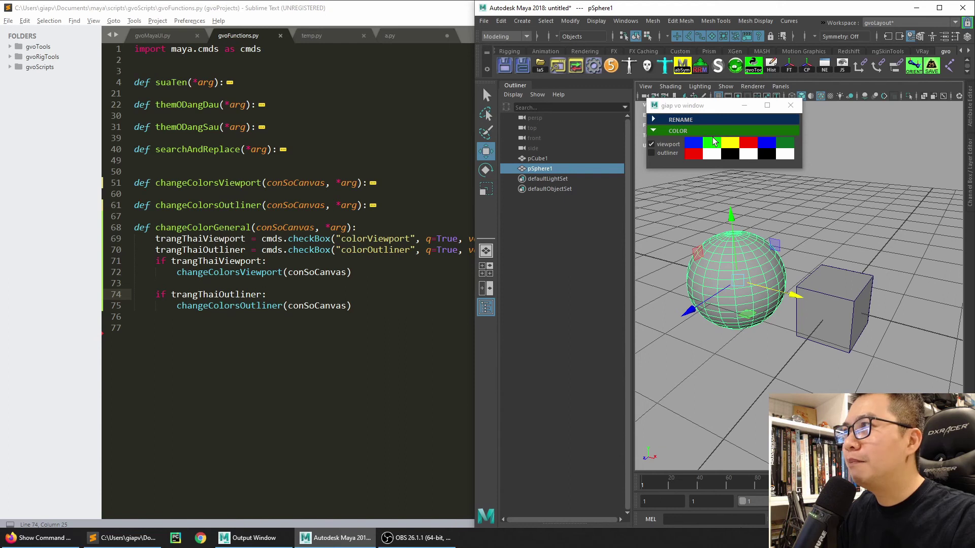
pyautogui.click(714, 141)
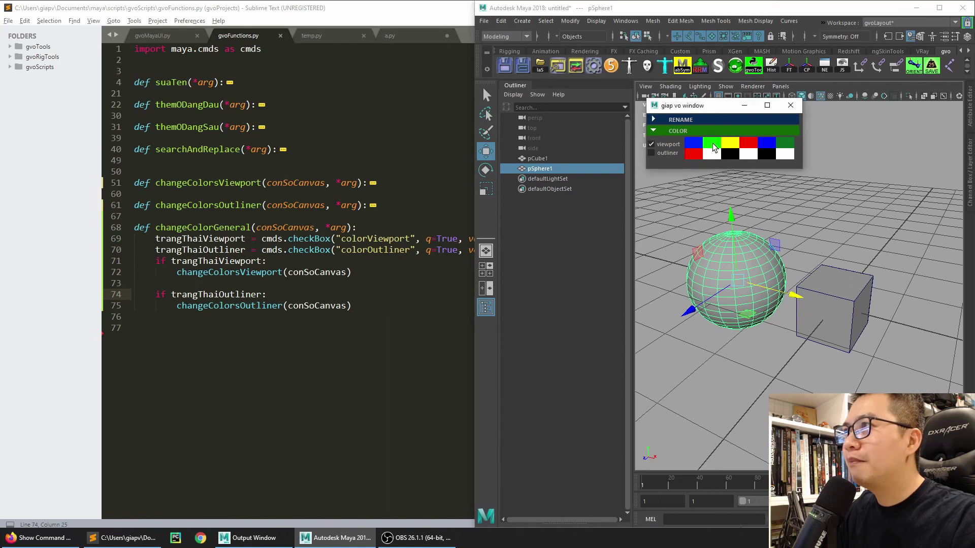
pyautogui.click(802, 227)
pyautogui.click(725, 260)
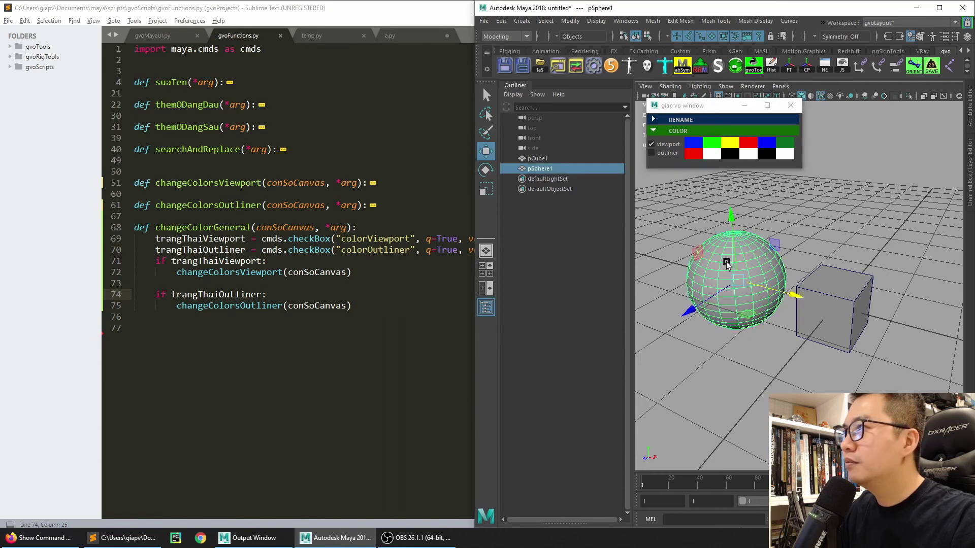
pyautogui.click(734, 140)
pyautogui.click(812, 219)
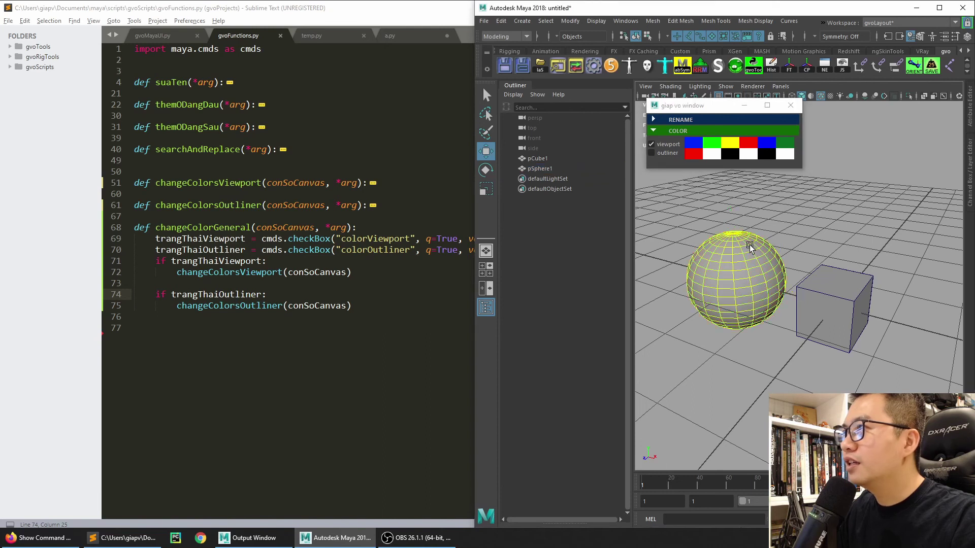
# - Colour the cube's wireframe green, then test swatches with viewport colouring turned off
pyautogui.click(830, 309)
pyautogui.click(712, 144)
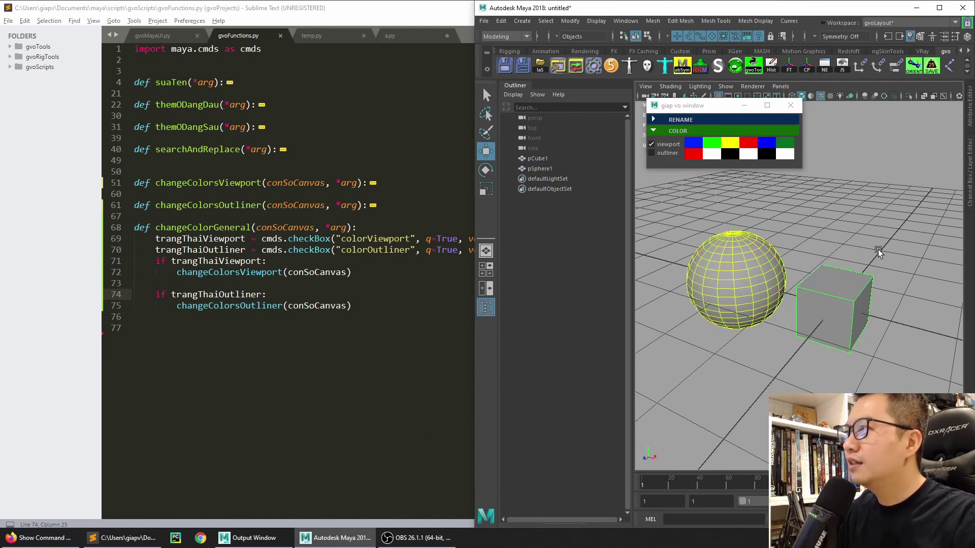
pyautogui.click(673, 144)
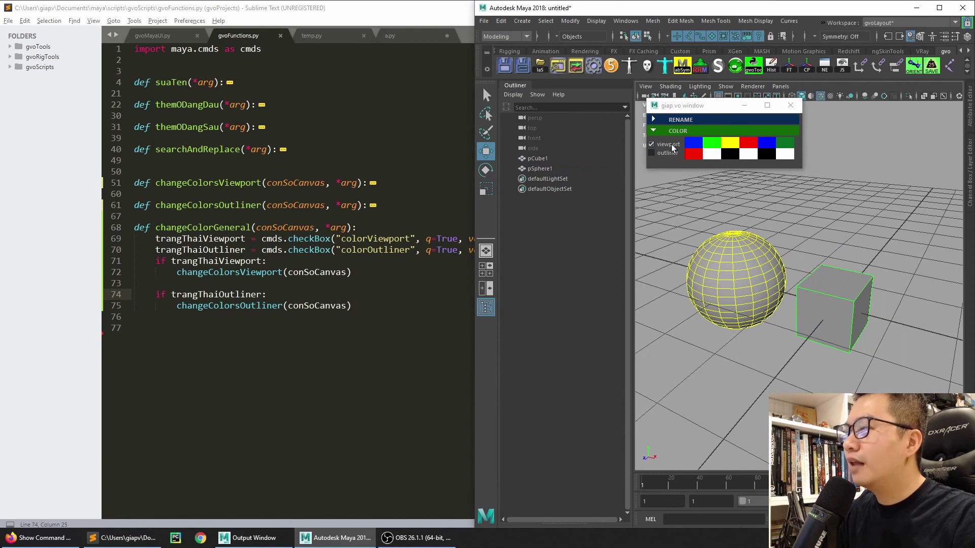
pyautogui.click(740, 254)
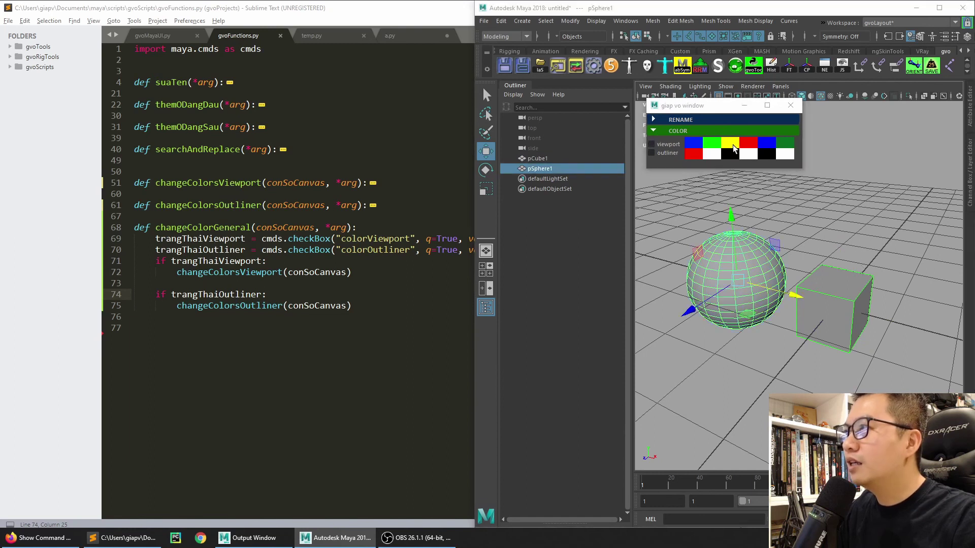
pyautogui.click(734, 147)
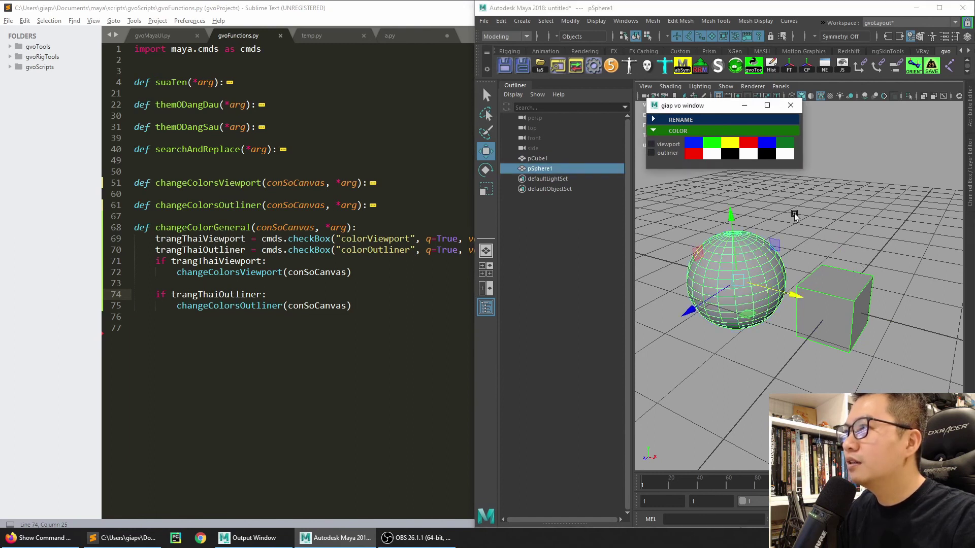
pyautogui.click(841, 279)
pyautogui.click(739, 144)
# - Enable Outliner colouring and turn the cube's Outliner name red
pyautogui.click(781, 203)
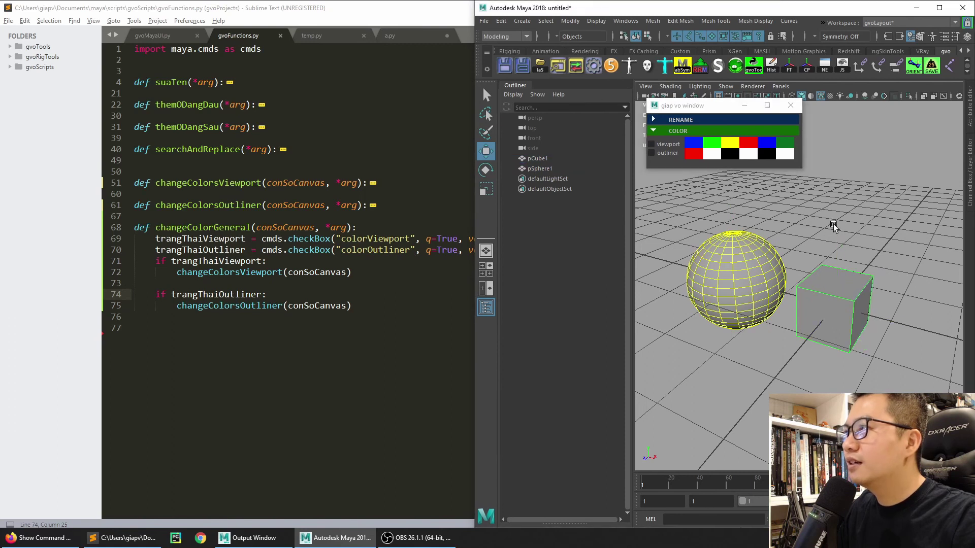
pyautogui.click(666, 153)
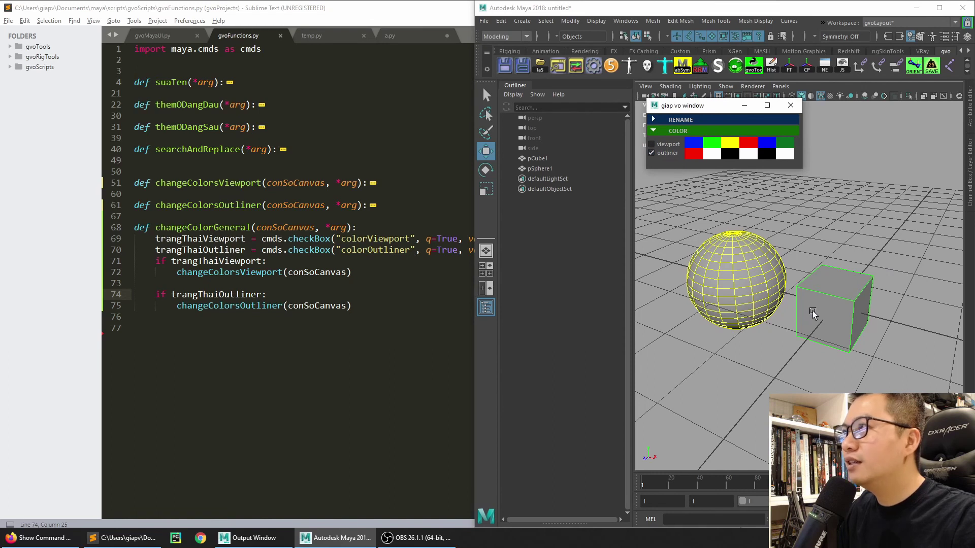
pyautogui.click(548, 159)
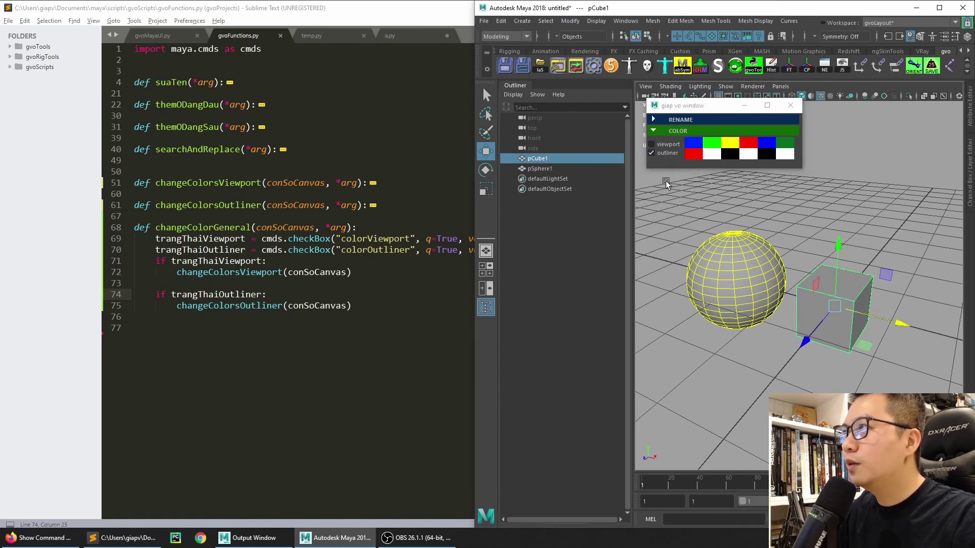
pyautogui.click(755, 145)
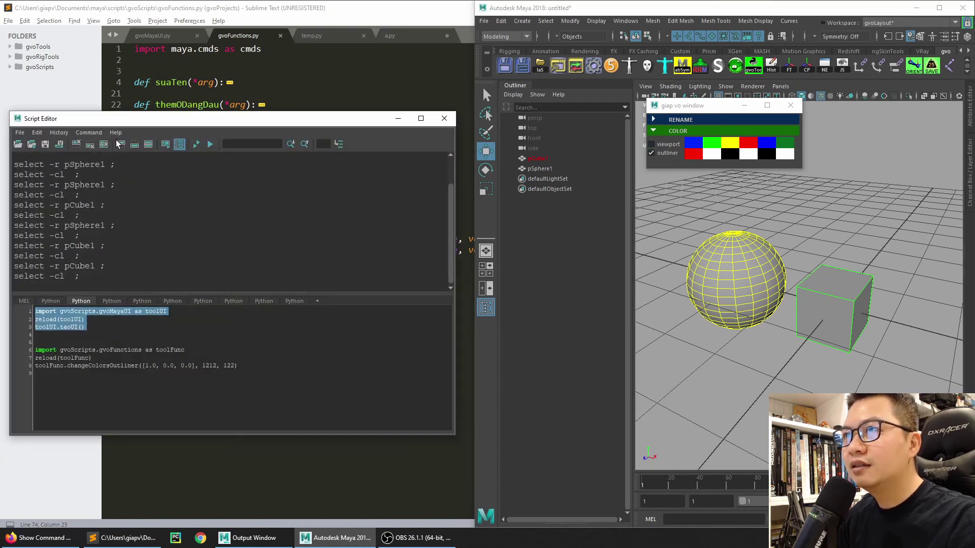
# - Clear the script history and rerun the code that rebuilds the tool window
pyautogui.click(76, 143)
pyautogui.click(210, 144)
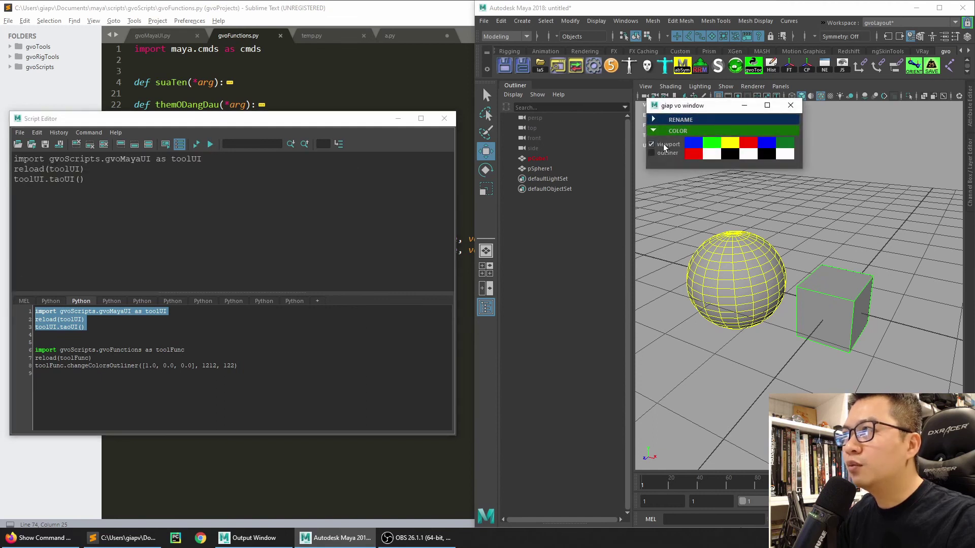
pyautogui.click(144, 36)
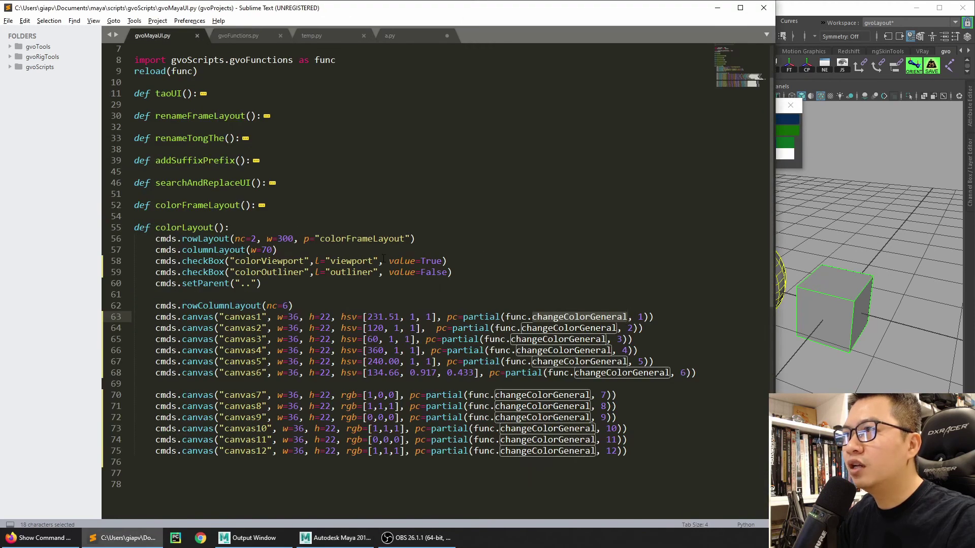
# - Check the checkbox defaults in gvoMayaUI.py: viewport value=True, outliner value=False
pyautogui.moveTo(388, 261); pyautogui.dragTo(443, 261)
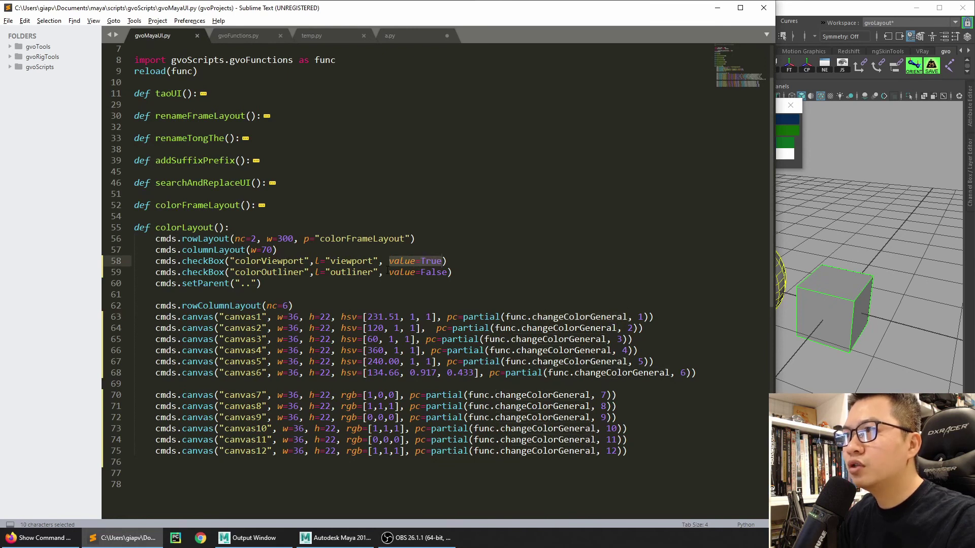
pyautogui.moveTo(388, 273); pyautogui.dragTo(443, 272)
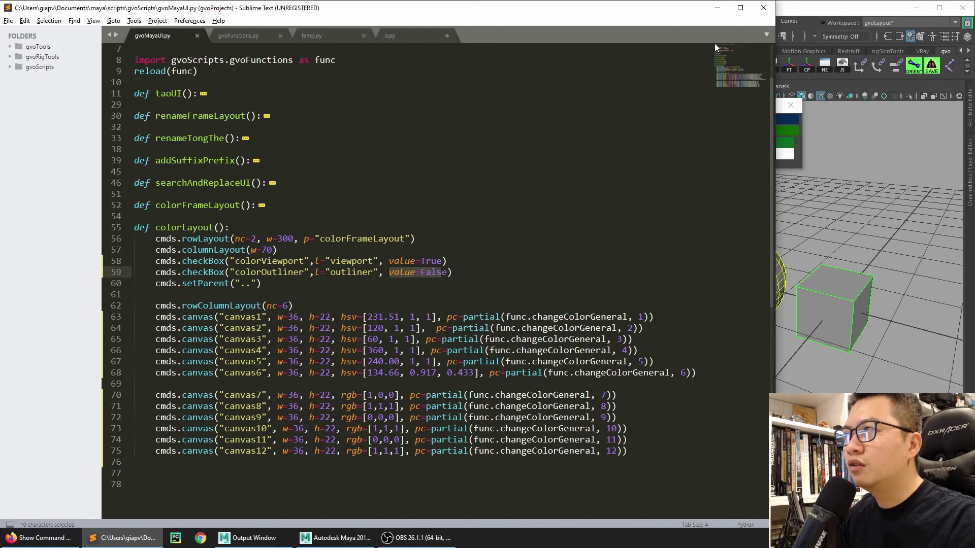
pyautogui.click(717, 7)
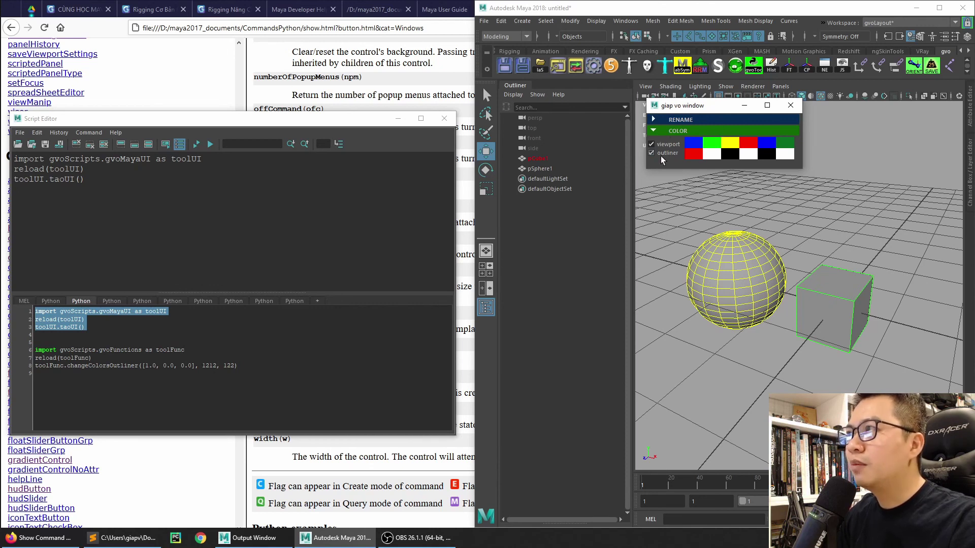
# - Create pCylinder1 from the Shift+right-click menu and apply the yellow swatch to it
pyautogui.keyDown('shift'); pyautogui.rightClick(770, 388); pyautogui.keyUp('shift')
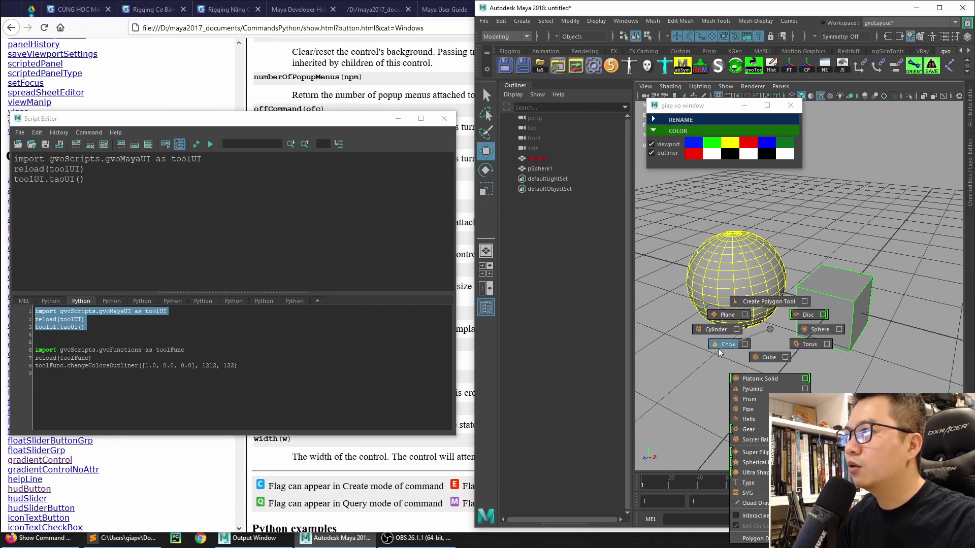
pyautogui.click(717, 334)
pyautogui.click(909, 188)
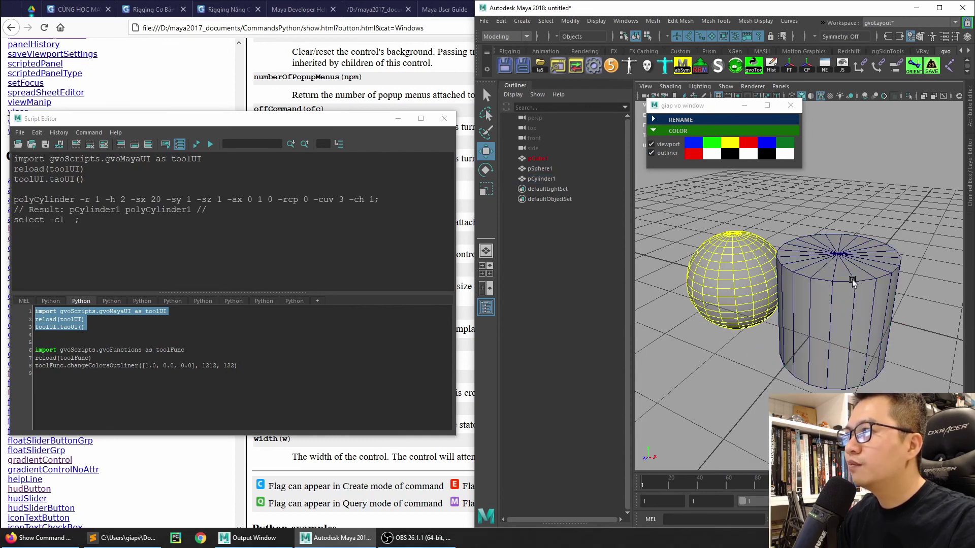
pyautogui.click(870, 257)
pyautogui.click(737, 145)
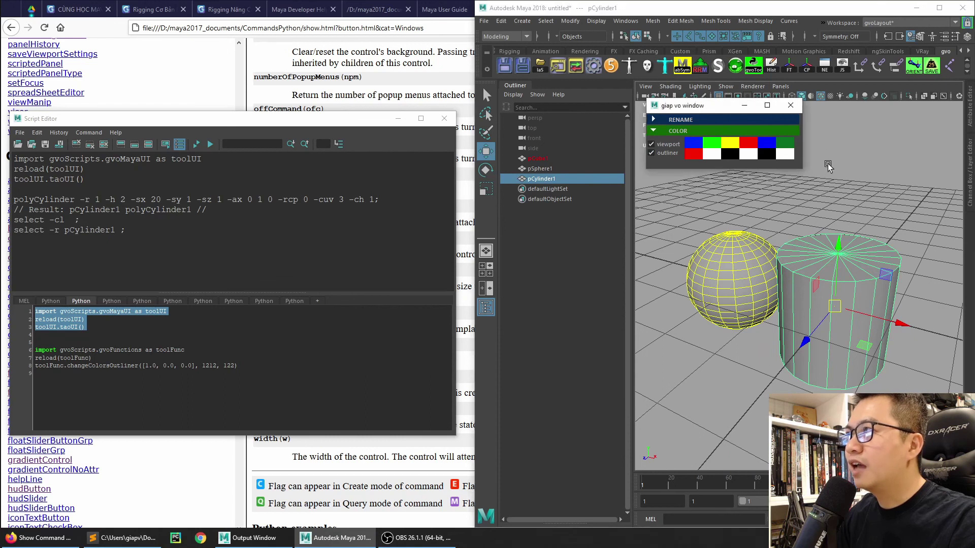
pyautogui.click(887, 211)
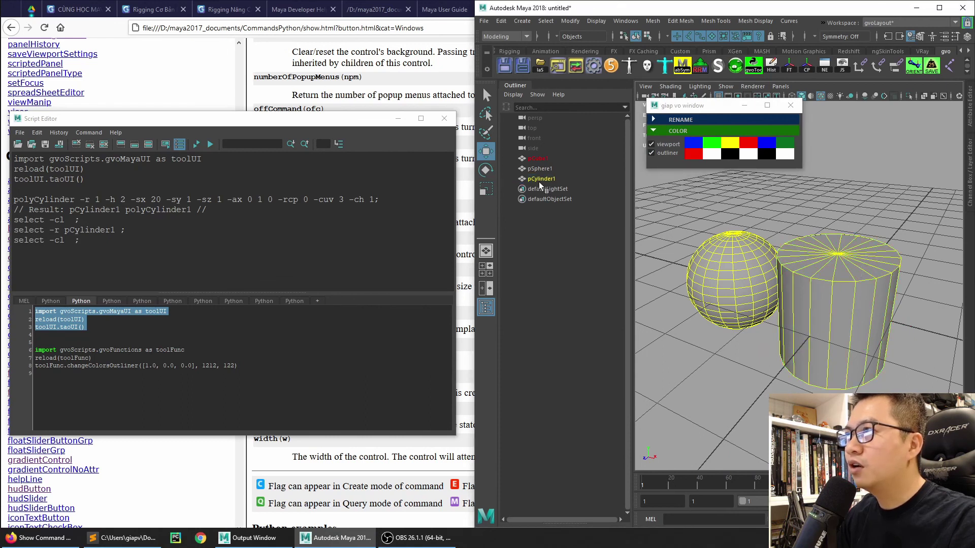